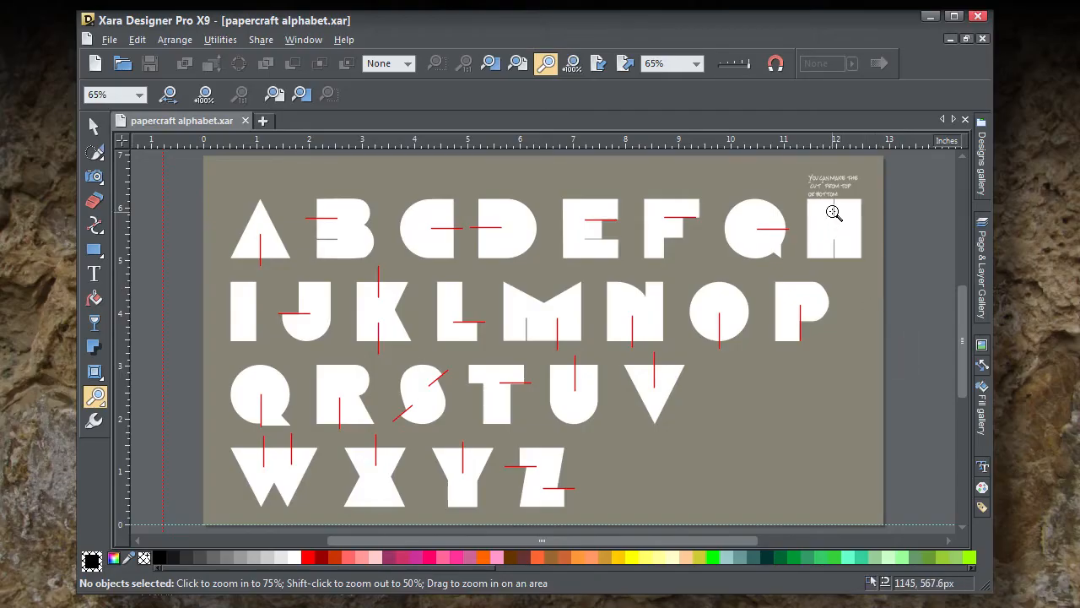
# Step: Examine the note above the H and the cut lines on the letters C, D, E, K, L and M
pyautogui.click(833, 203)
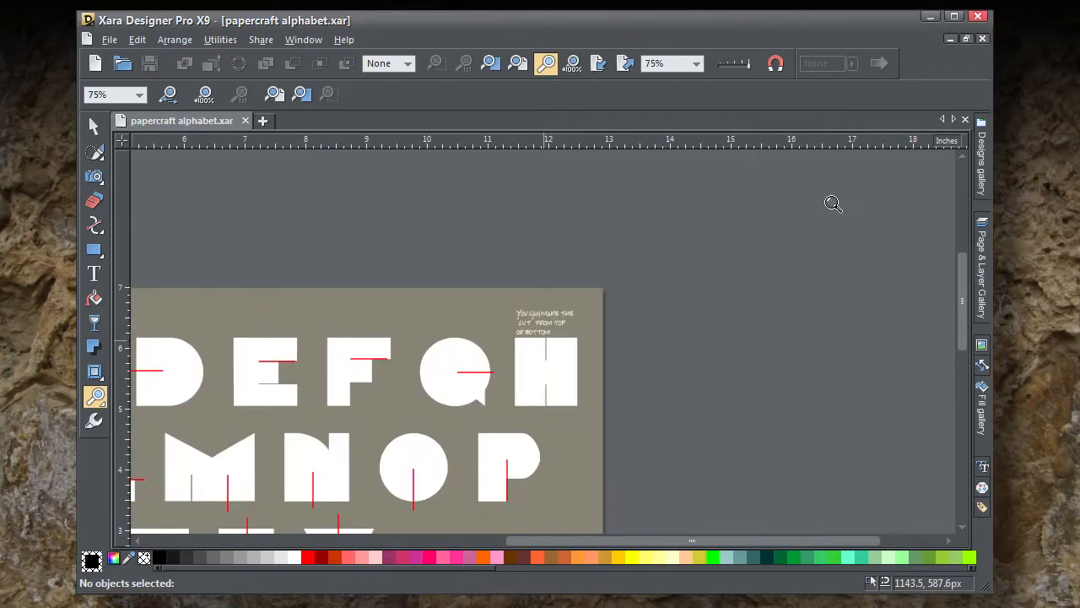
pyautogui.click(545, 332)
pyautogui.click(540, 346)
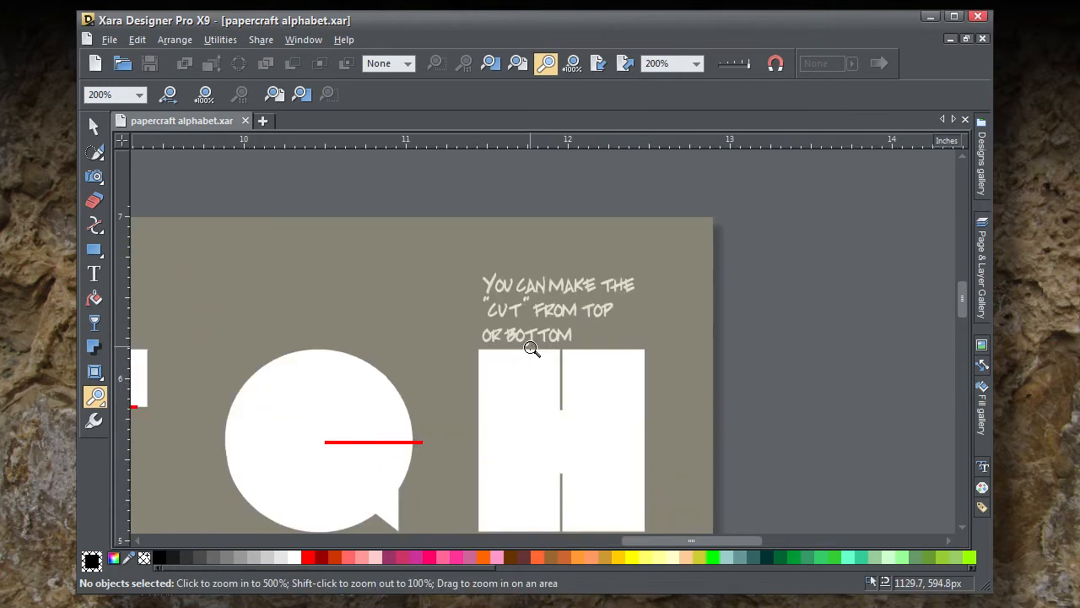
pyautogui.click(543, 350)
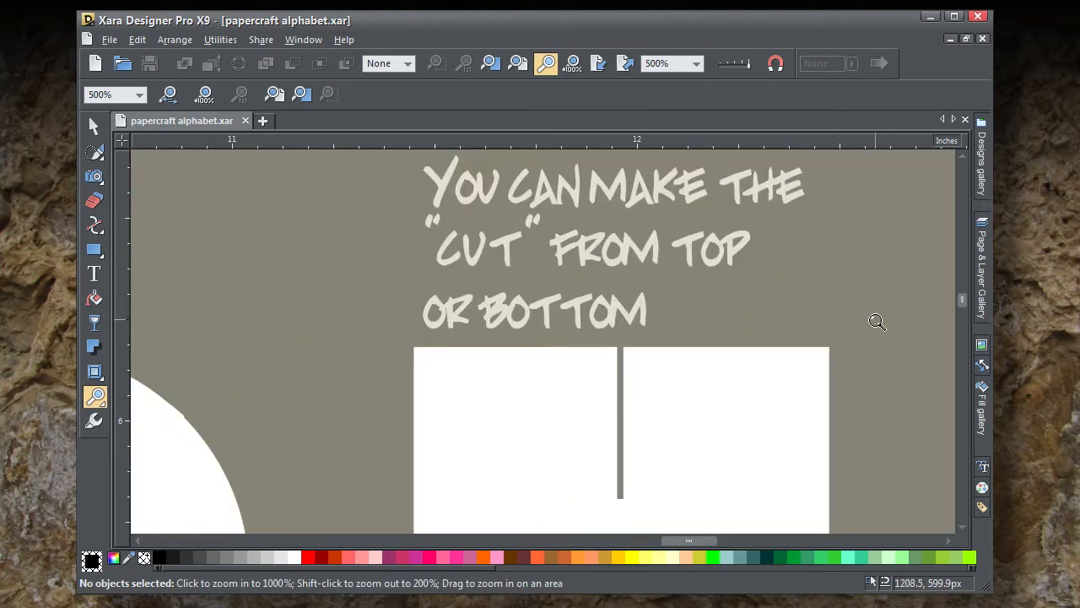
pyautogui.keyDown('shift'); pyautogui.click(845, 316); pyautogui.keyUp('shift')
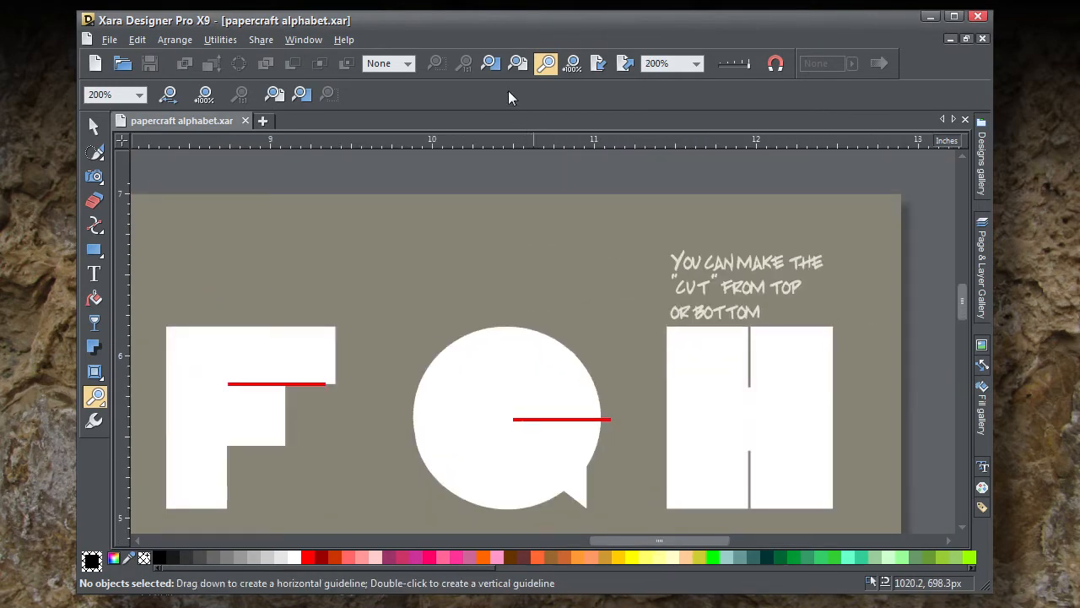
pyautogui.click(519, 65)
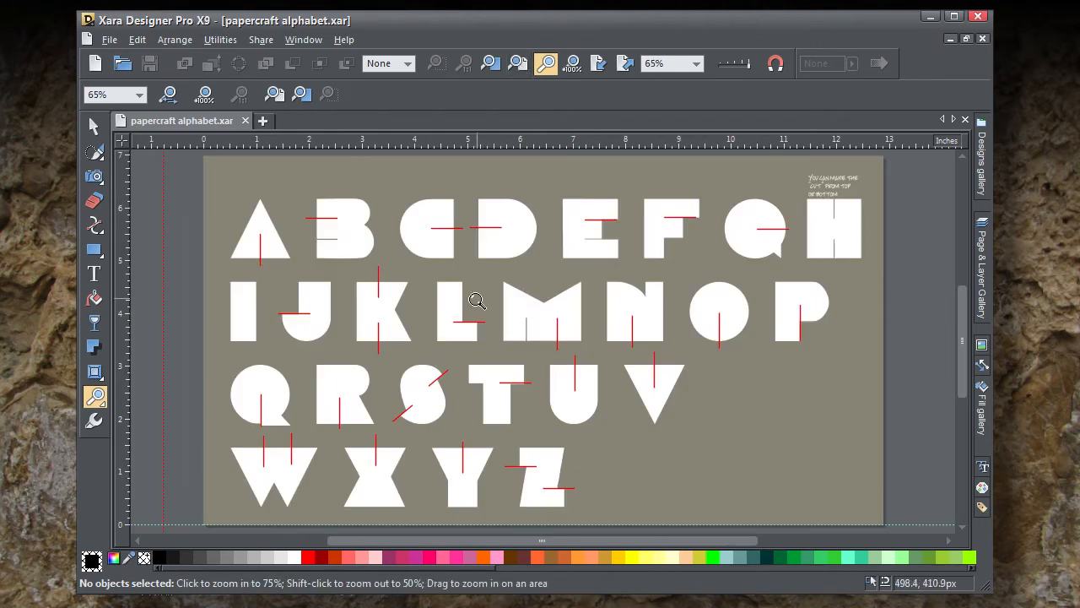
pyautogui.click(462, 226)
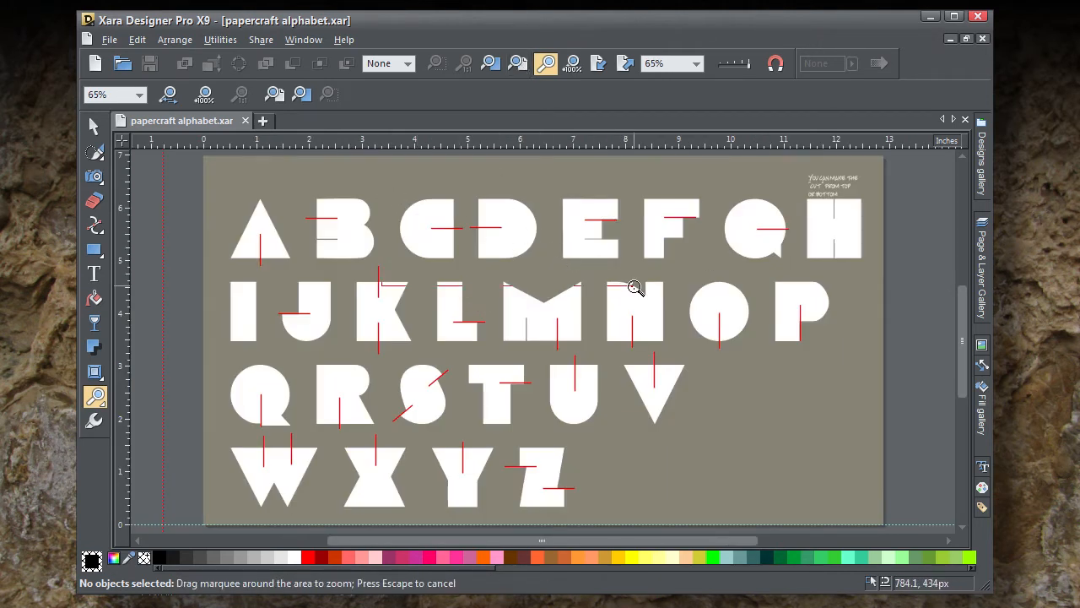
pyautogui.moveTo(635, 287); pyautogui.dragTo(626, 299)
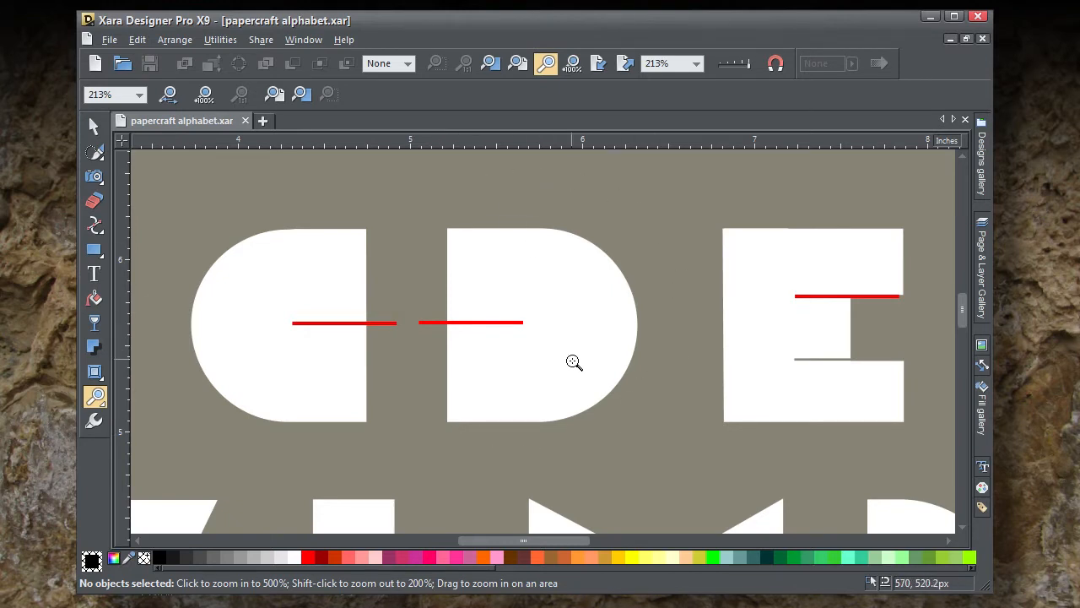
pyautogui.press('h')
pyautogui.moveTo(571, 383); pyautogui.dragTo(632, 206)
pyautogui.moveTo(518, 419); pyautogui.dragTo(668, 334)
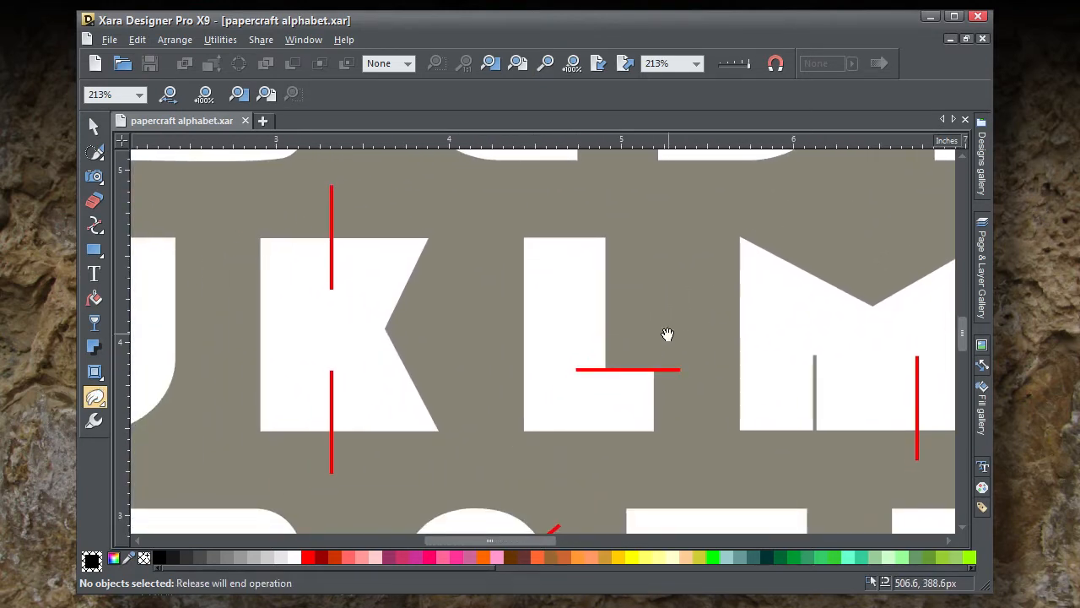
pyautogui.click(493, 64)
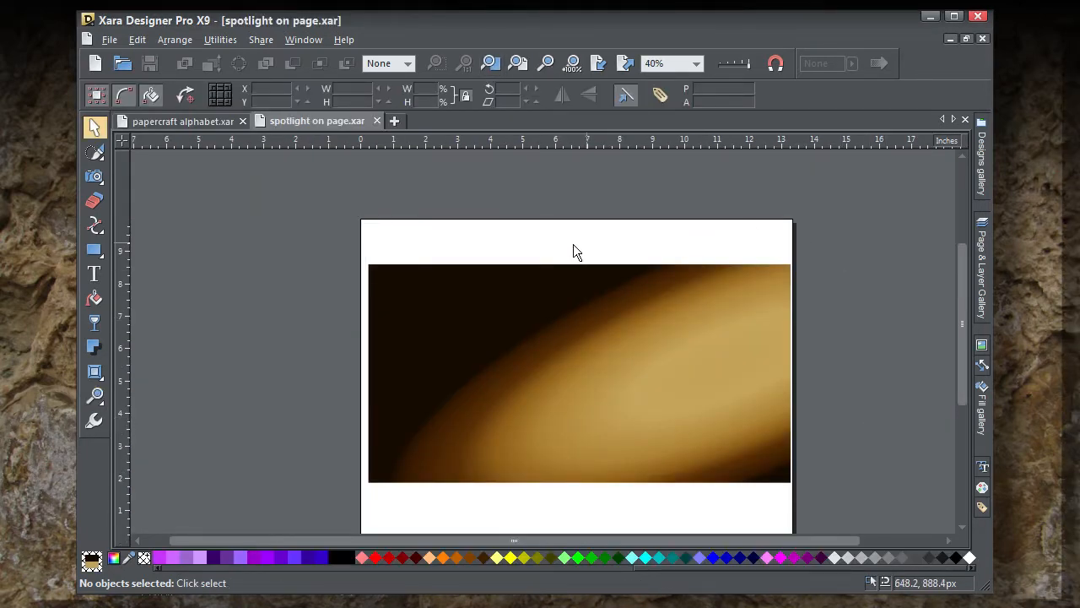
# Step: In spotlight on page.xar, select the background rectangle and examine its elliptical fill and the available fill types
pyautogui.moveTo(336, 231); pyautogui.dragTo(849, 509)
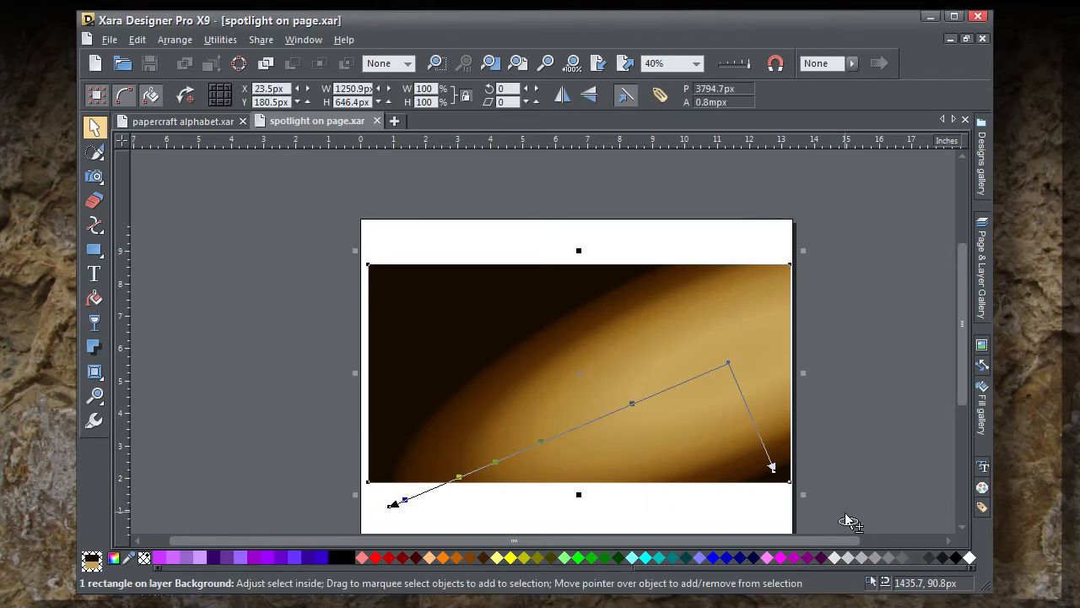
pyautogui.scroll(1, 849, 520)
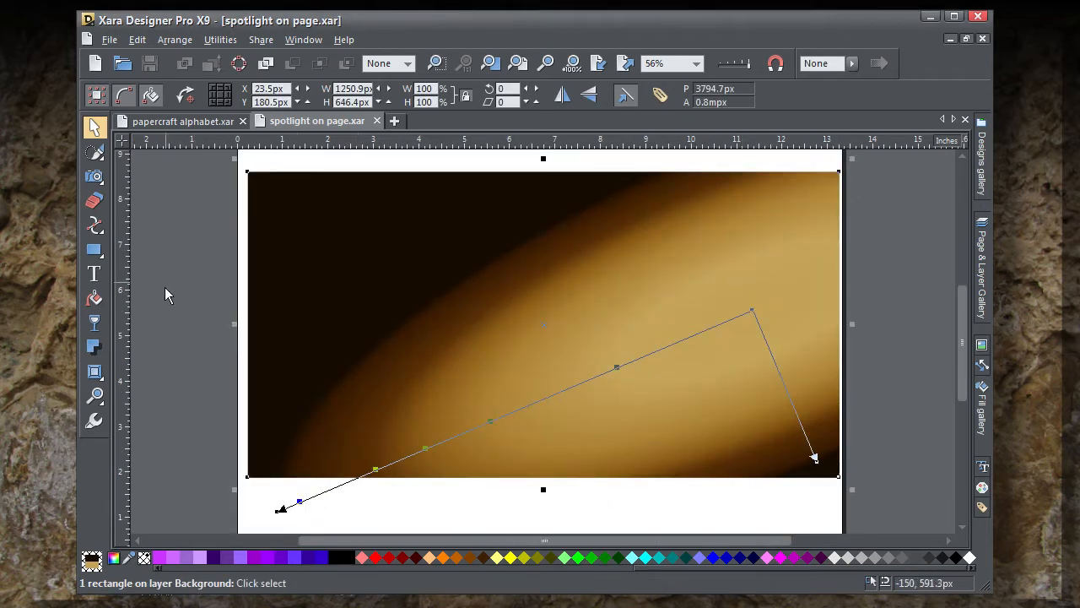
pyautogui.click(95, 298)
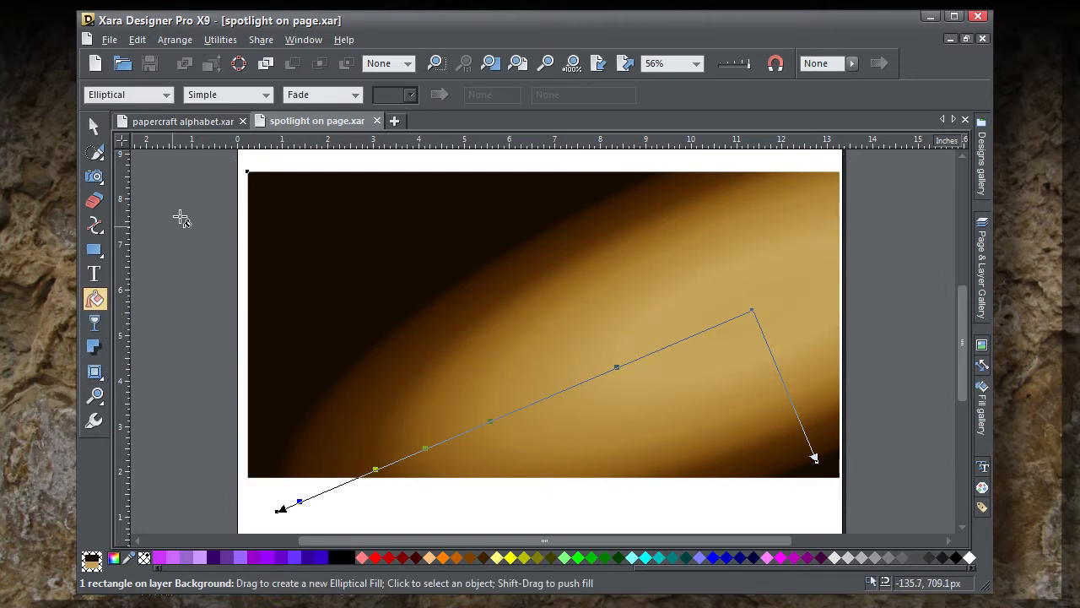
pyautogui.click(167, 95)
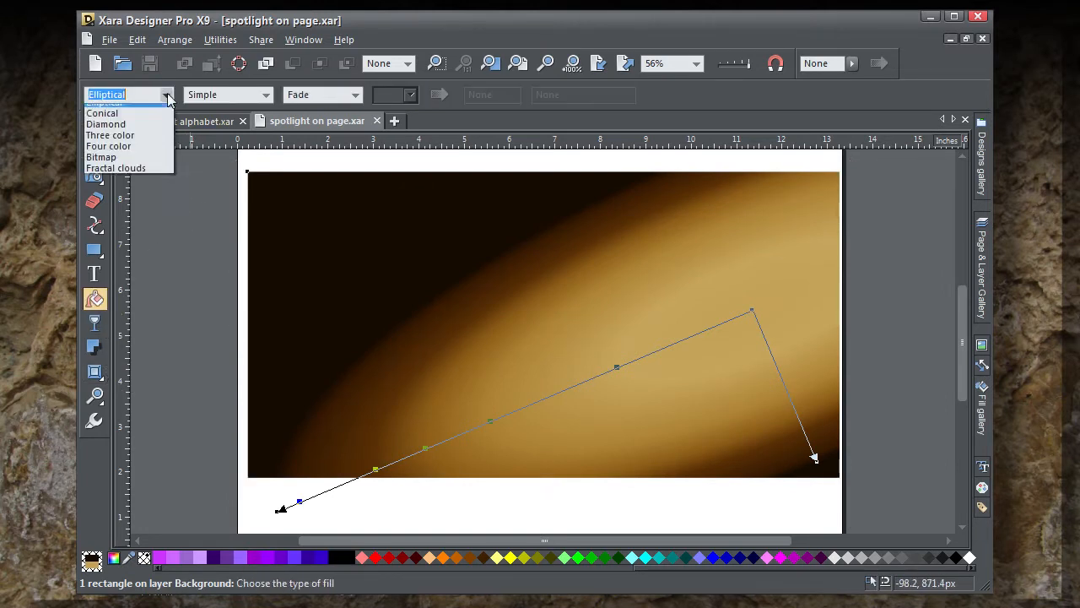
pyautogui.click(167, 95)
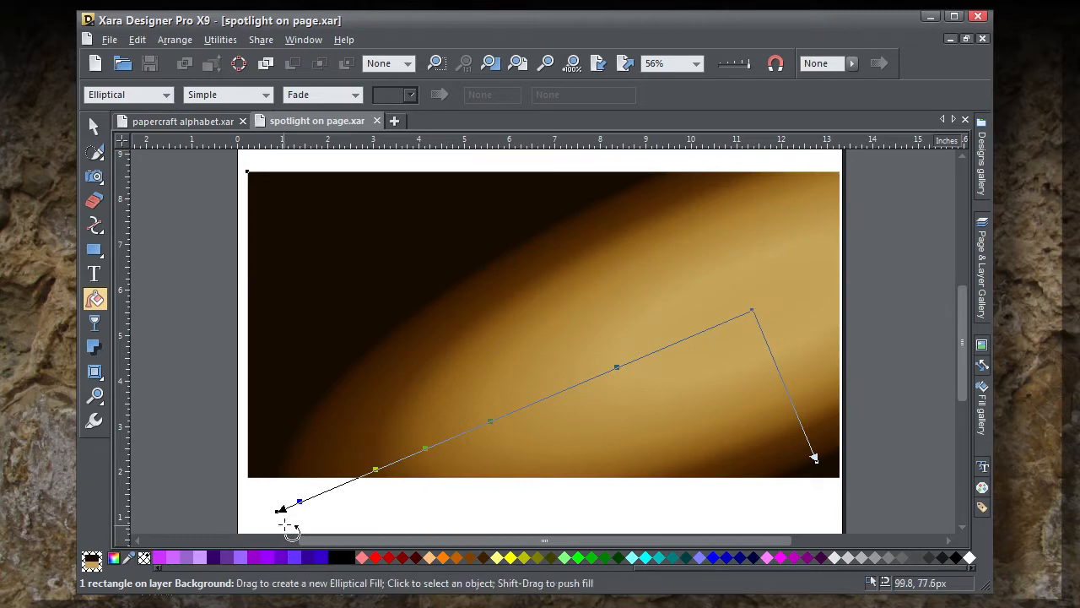
# Step: Shift the elliptical fill's end handle slightly outward and inspect the colors of its end and intermediate handles in the Color editor
pyautogui.moveTo(281, 511); pyautogui.dragTo(271, 507)
pyautogui.click(118, 560)
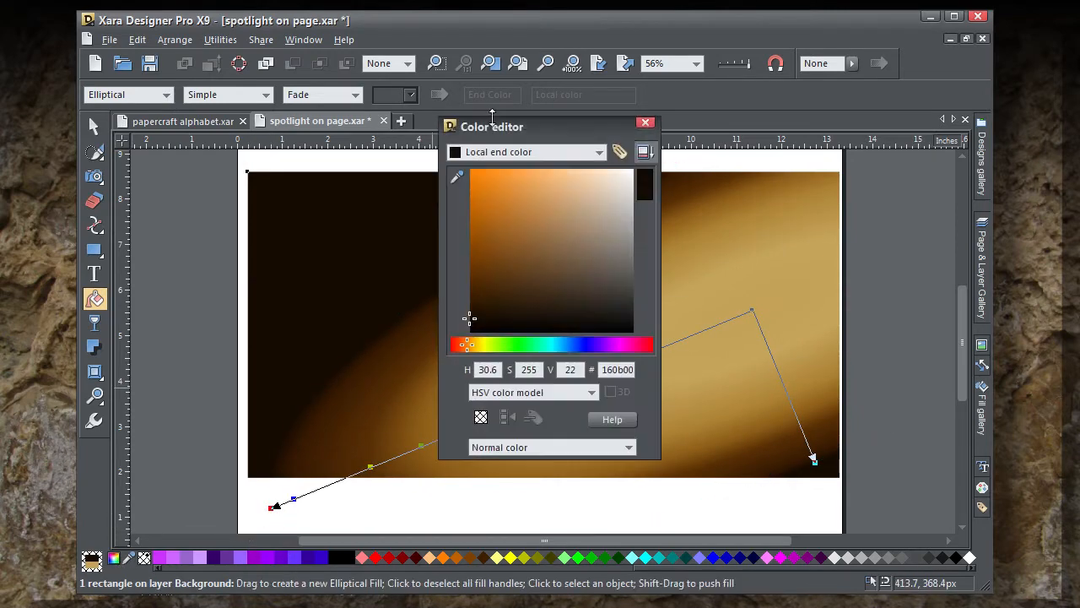
pyautogui.moveTo(509, 135); pyautogui.dragTo(846, 166)
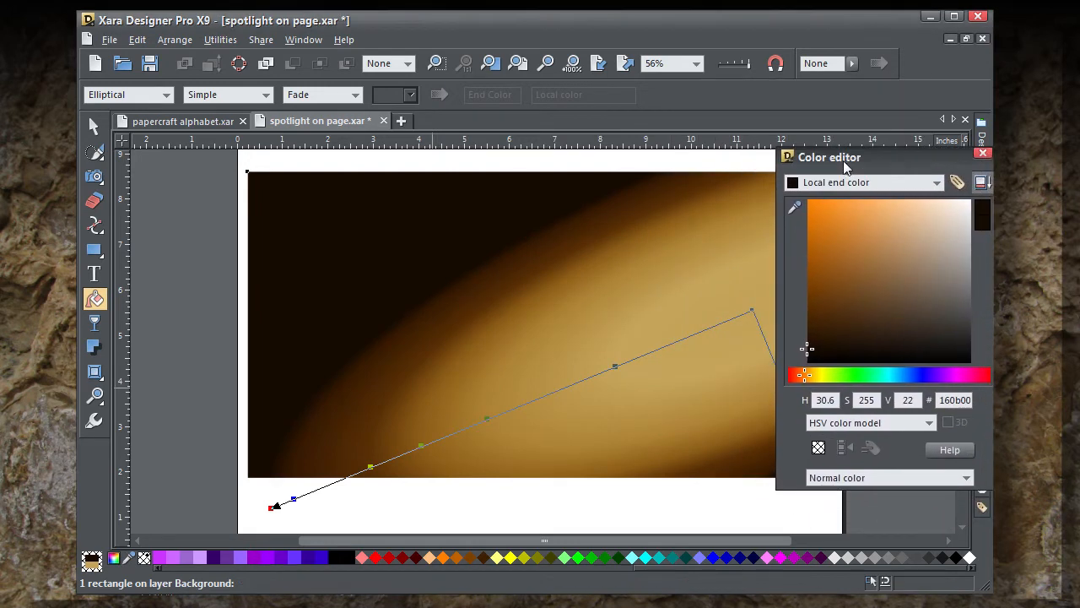
pyautogui.click(618, 367)
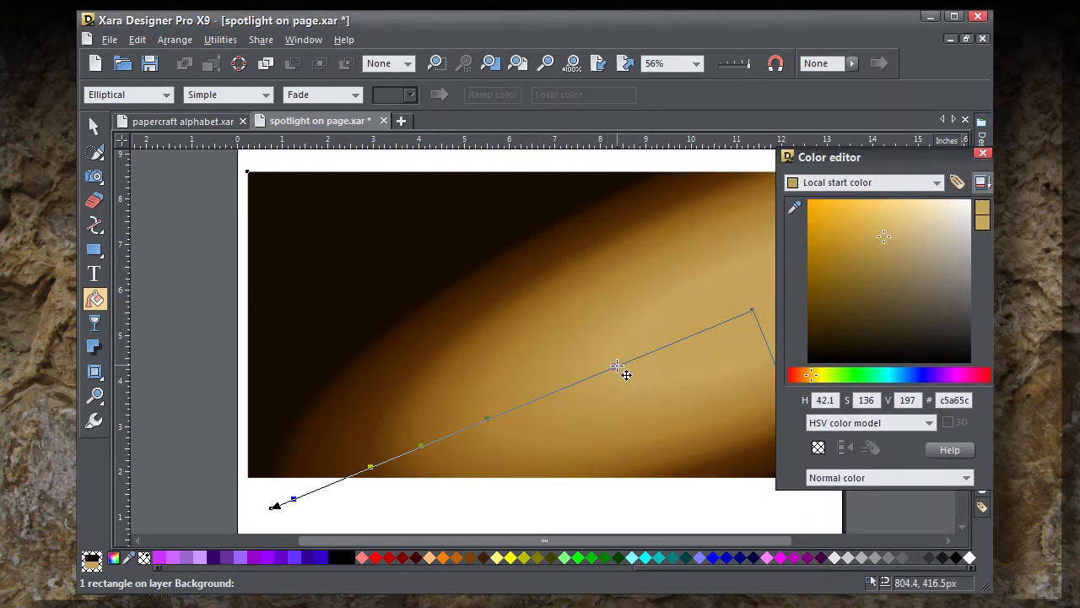
pyautogui.click(489, 420)
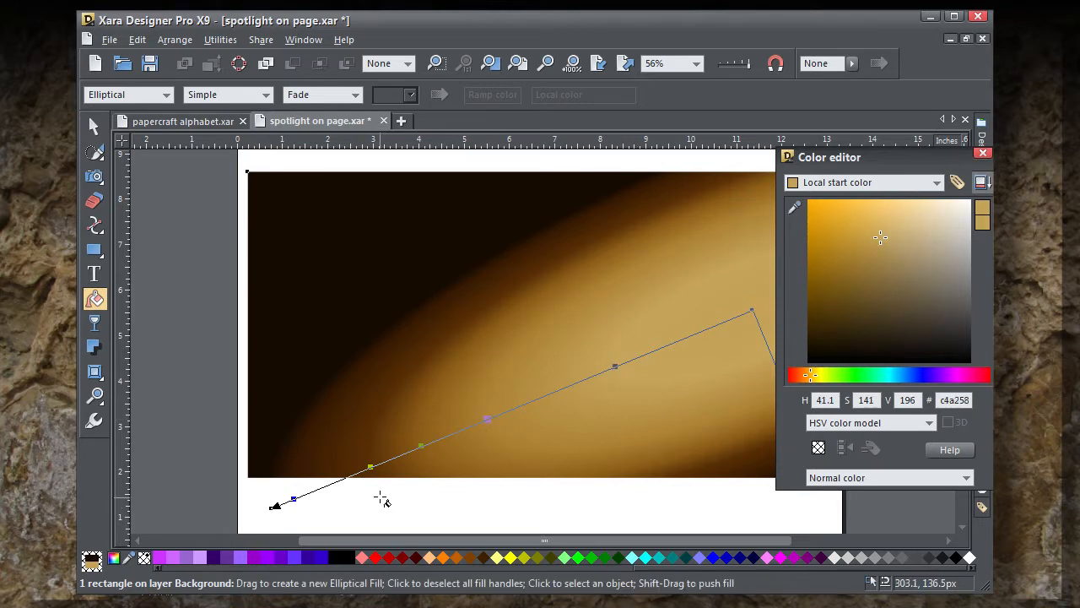
pyautogui.click(371, 467)
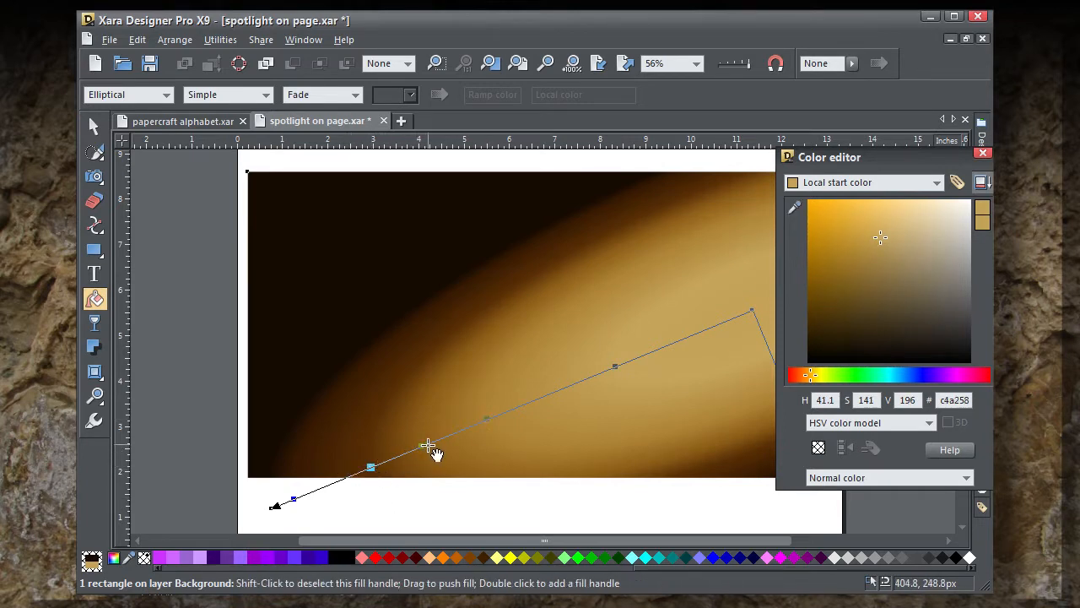
# Step: Shift the third intermediate handle of the elliptical fill slightly toward the spotlight's center and close the Color editor
pyautogui.moveTo(421, 447)
pyautogui.mouseDown()
pyautogui.moveTo(448, 435)
pyautogui.moveTo(426, 444)
pyautogui.mouseUp()
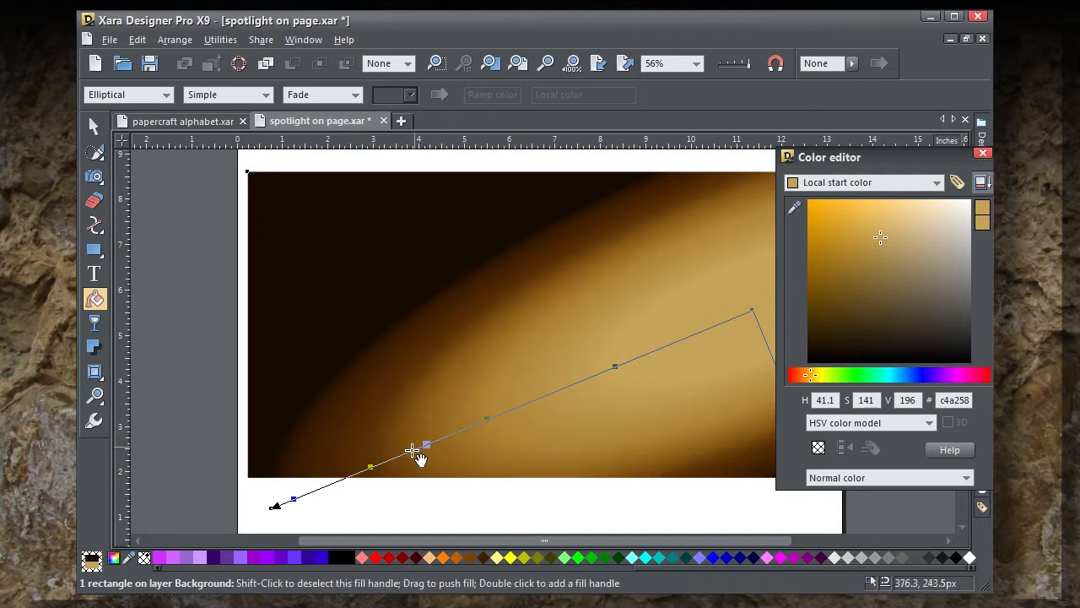
pyautogui.click(294, 498)
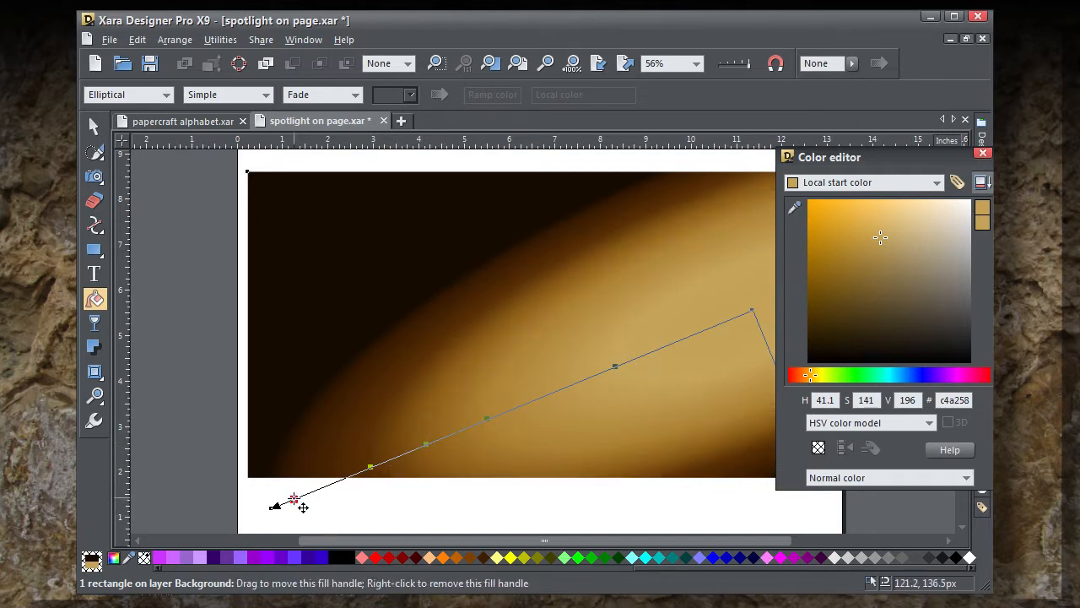
pyautogui.click(983, 154)
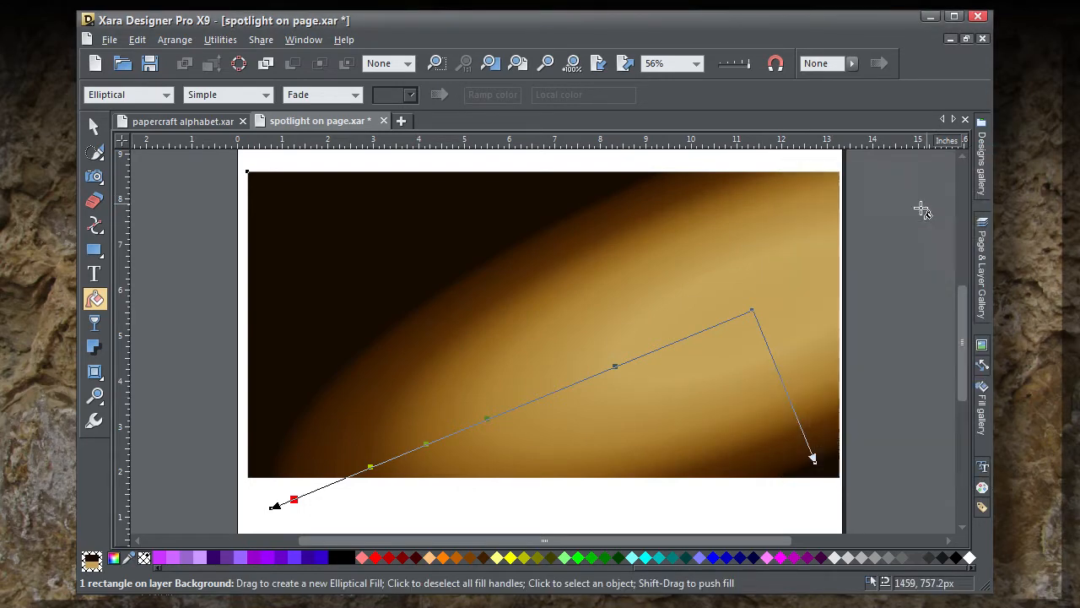
pyautogui.click(518, 64)
pyautogui.click(99, 126)
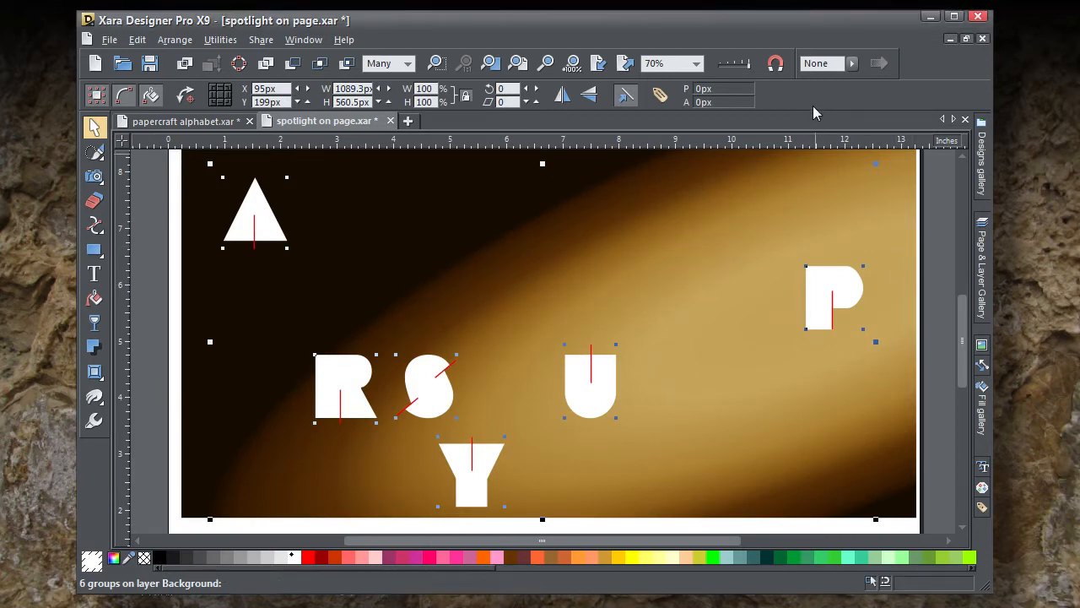
# Step: Align the six selected letters vertically with Align bottom, within the selection bounds
pyautogui.hotkey('ctrl', 'shift', 'l')
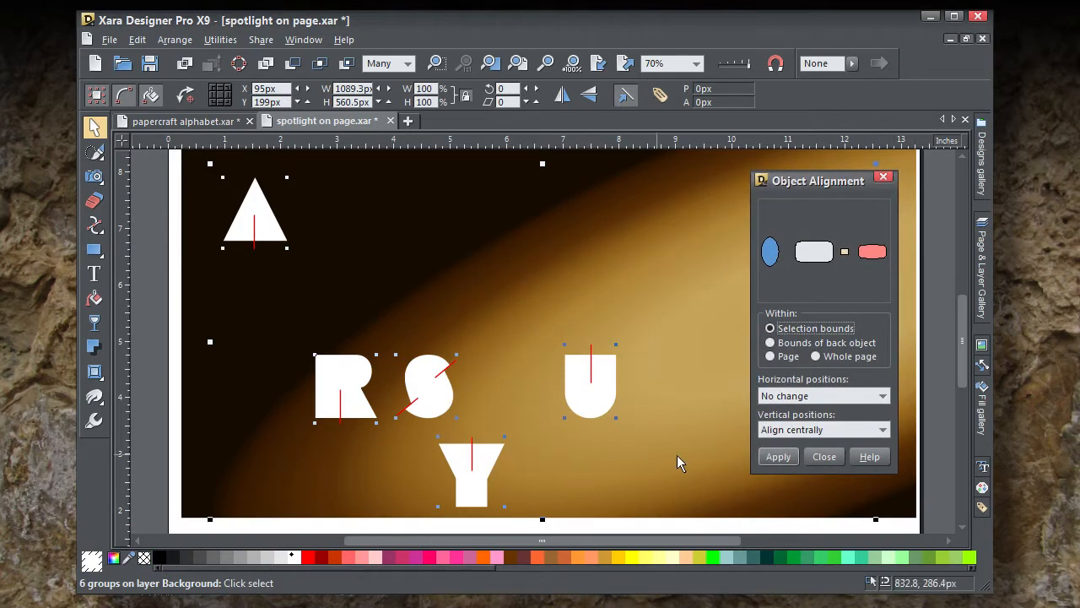
pyautogui.click(800, 429)
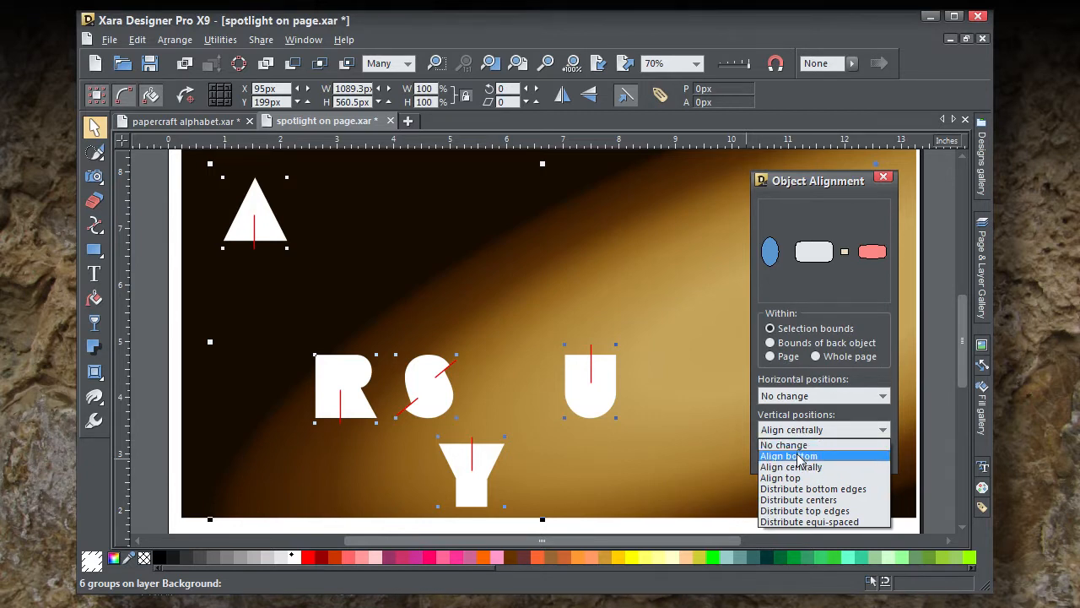
pyautogui.click(797, 456)
pyautogui.click(783, 462)
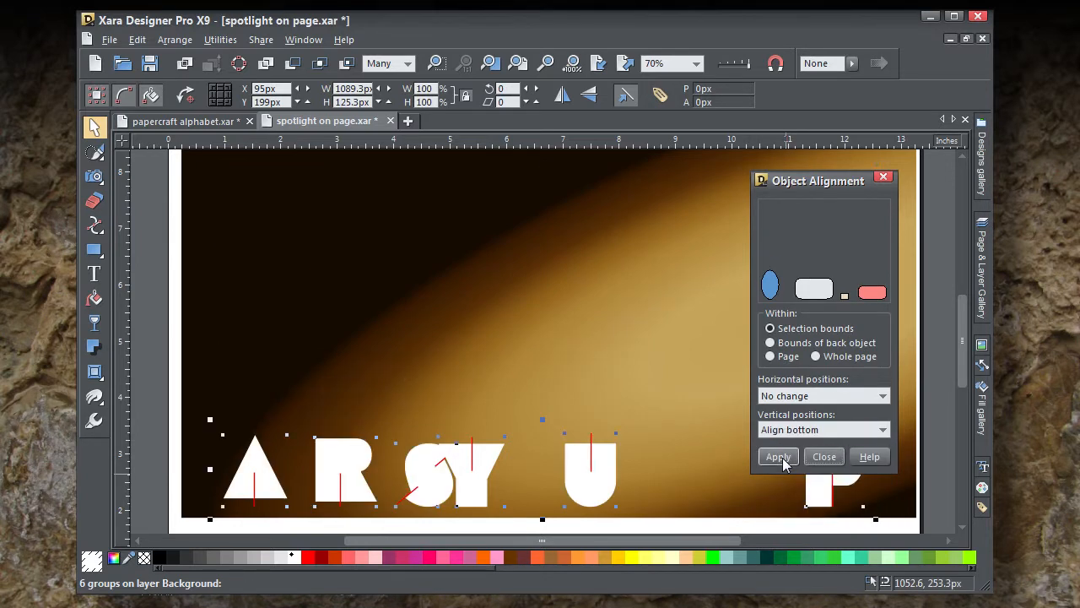
pyautogui.click(885, 178)
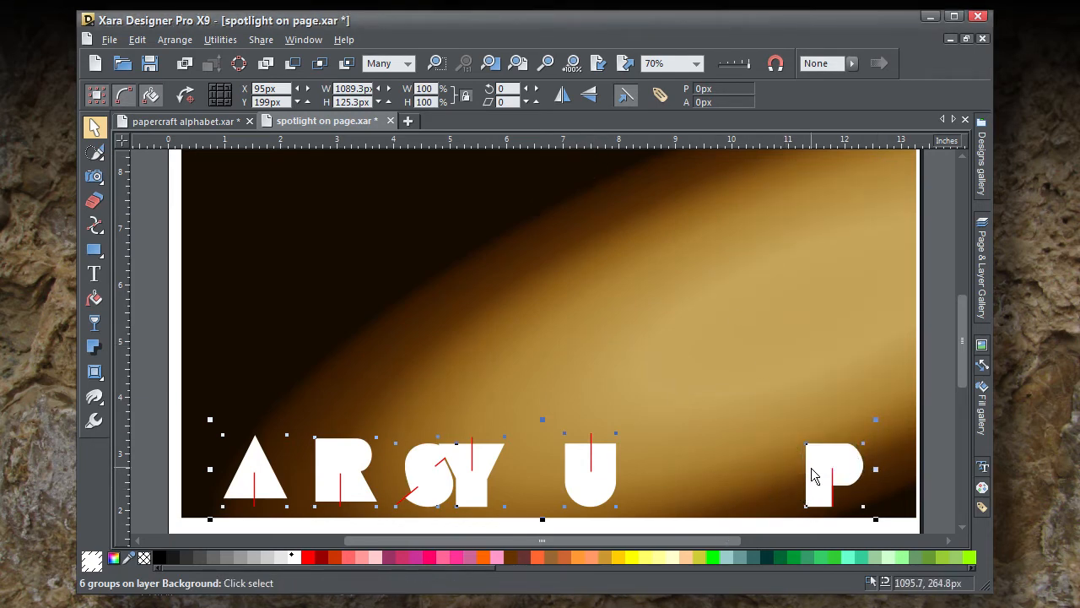
# Step: Move the aligned letters up to the middle of the spotlight background and place a horizontal guideline along their baseline
pyautogui.moveTo(811, 475); pyautogui.dragTo(824, 333)
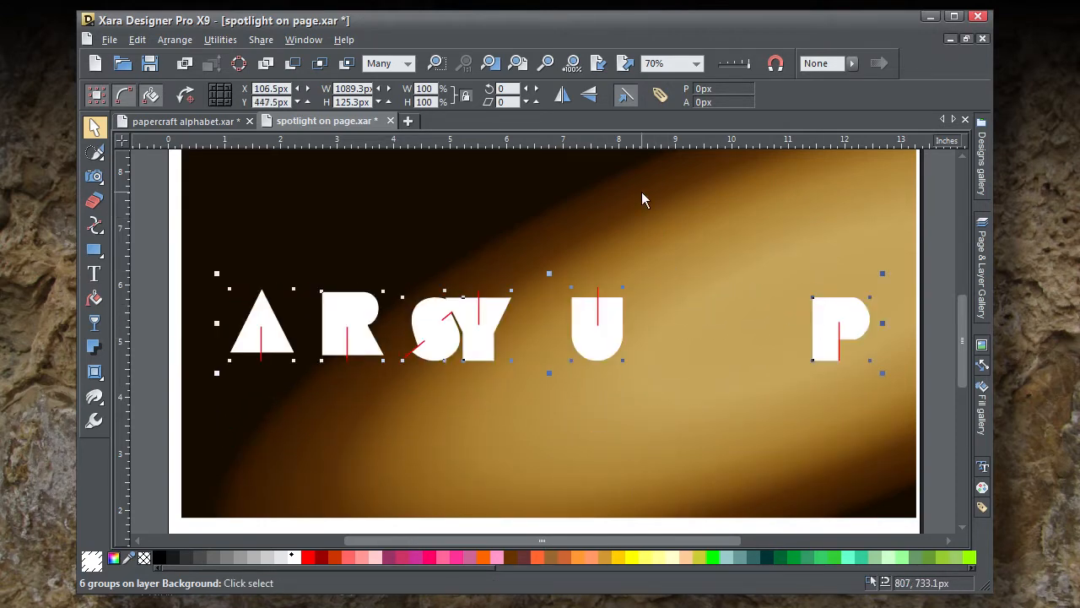
pyautogui.moveTo(648, 139); pyautogui.dragTo(639, 364)
pyautogui.click(830, 319)
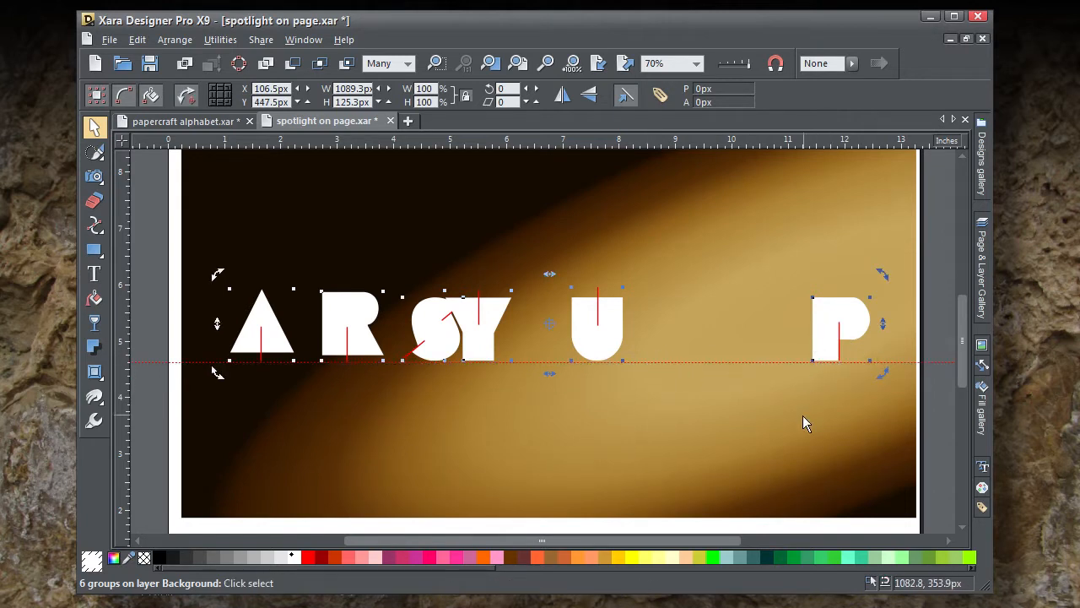
pyautogui.press('Escape')
# Step: Copy the P to just before the A, and nudge the A down so its base sits on the guideline
pyautogui.click(818, 345)
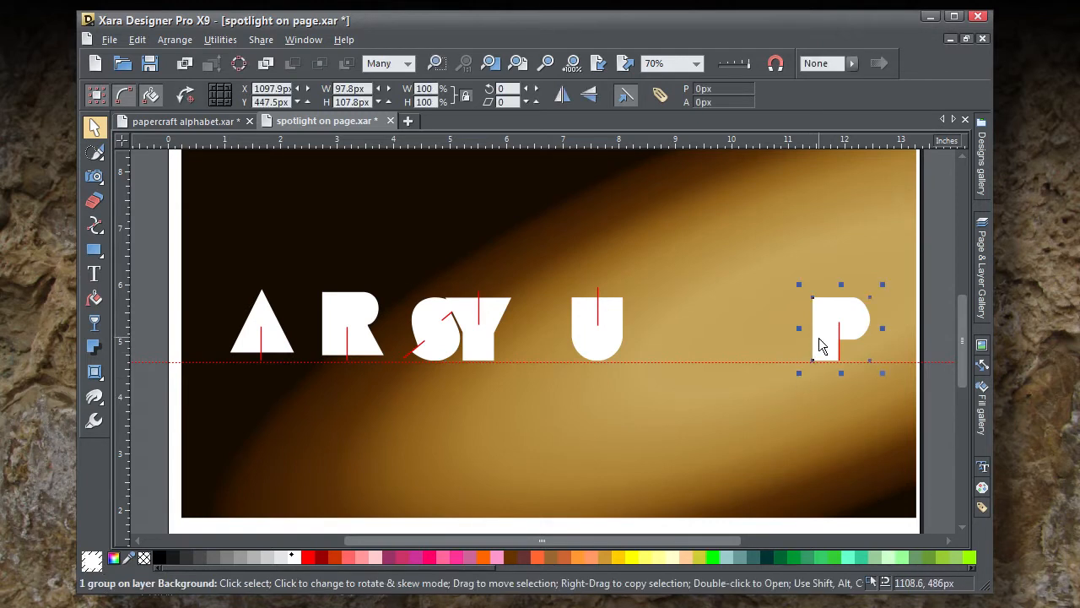
pyautogui.moveTo(820, 345); pyautogui.dragTo(197, 339)
pyautogui.click(276, 353)
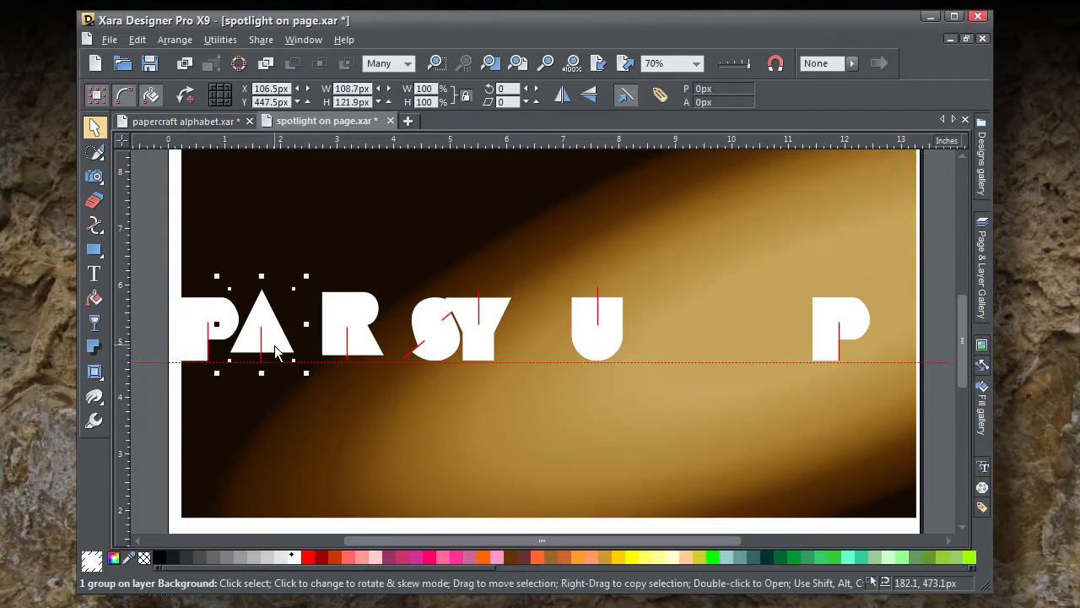
pyautogui.press('Down')
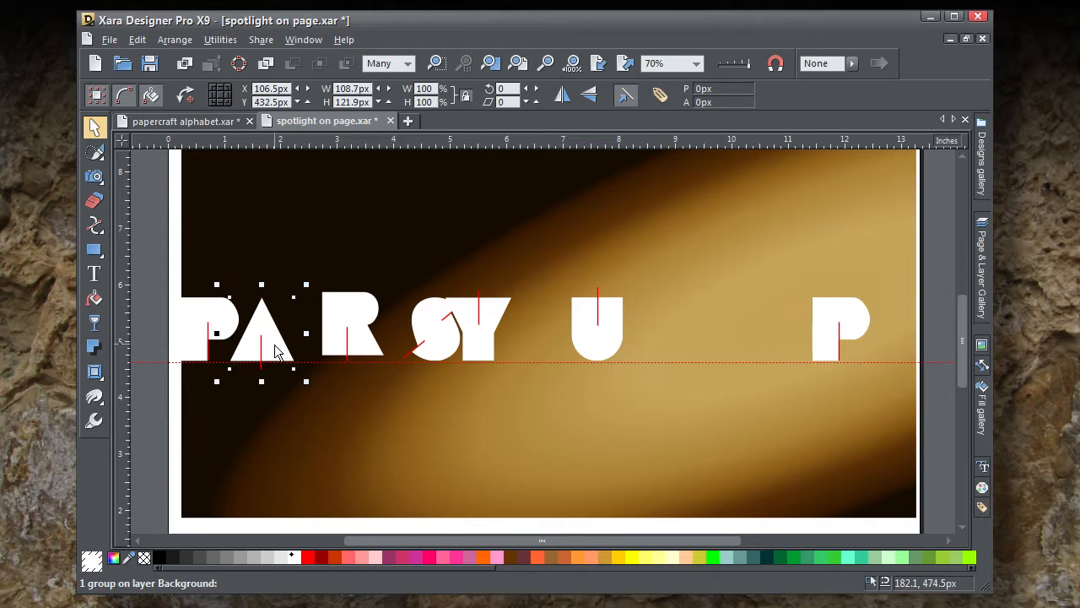
# Step: Nudge the R down so its feet sit on the guideline, and move it between the Y and the U
pyautogui.click(344, 311)
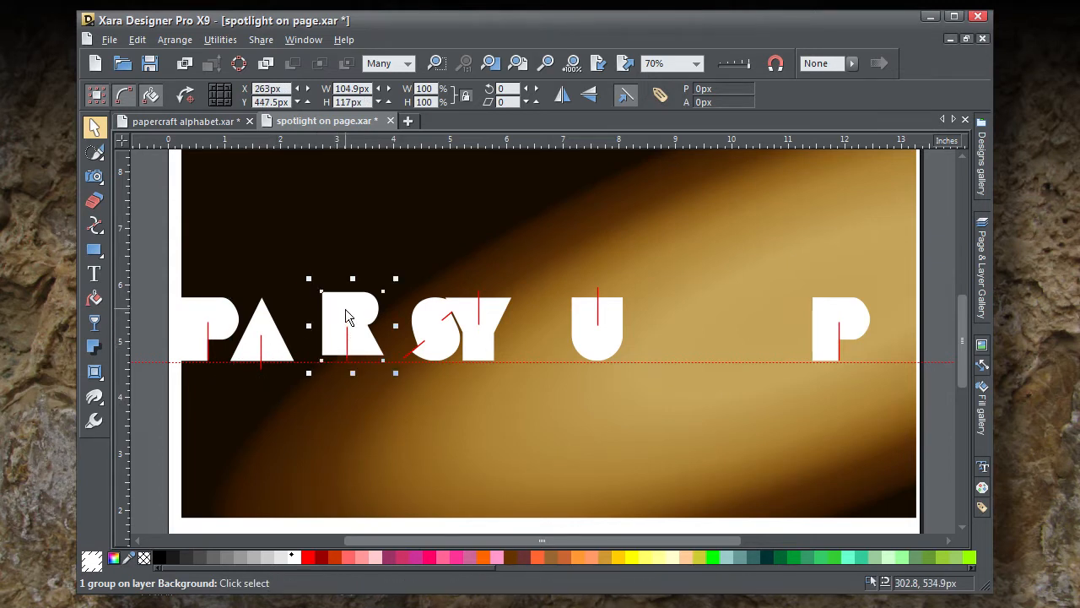
pyautogui.press('Down')
pyautogui.press('Down')
pyautogui.press('Down')
pyautogui.press('Down')
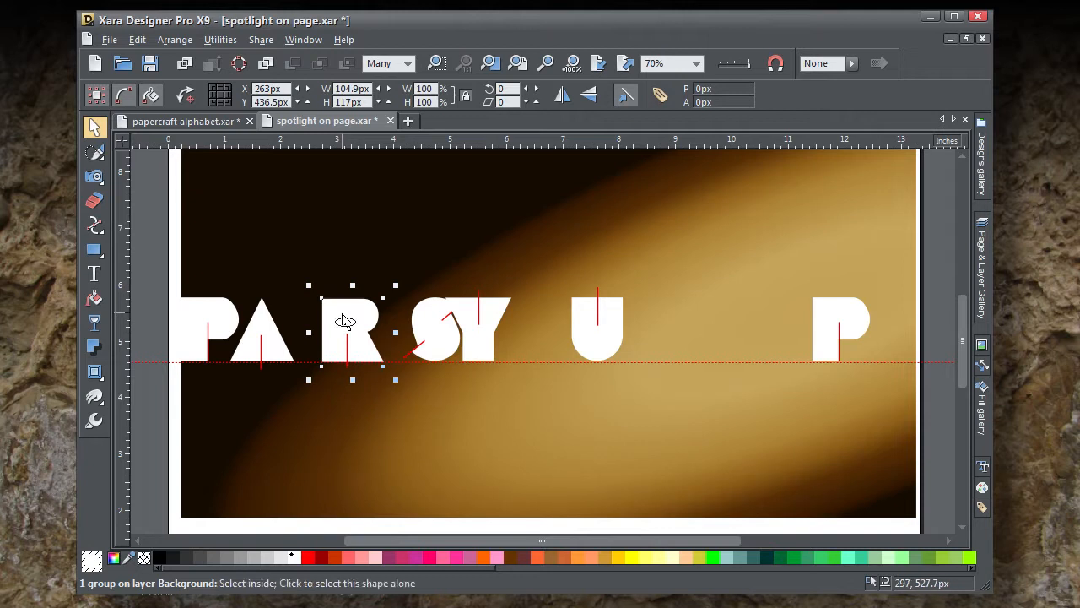
pyautogui.moveTo(344, 321); pyautogui.dragTo(533, 328)
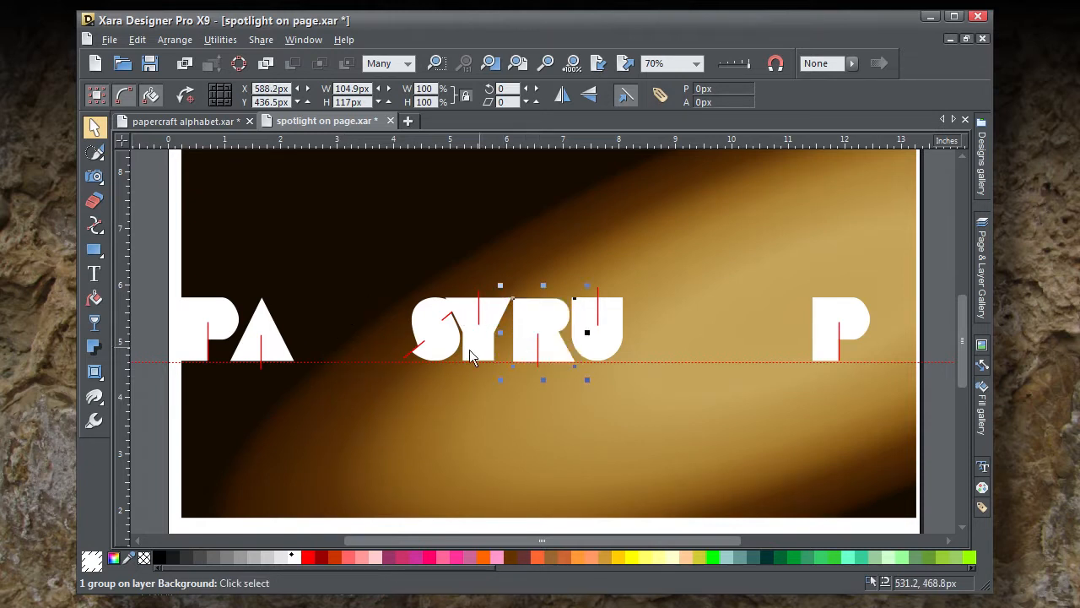
# Step: Copy the P to just after the A, and move the Y beside that copy and the S to just after the U
pyautogui.click(213, 313)
pyautogui.moveTo(213, 313); pyautogui.dragTo(328, 334)
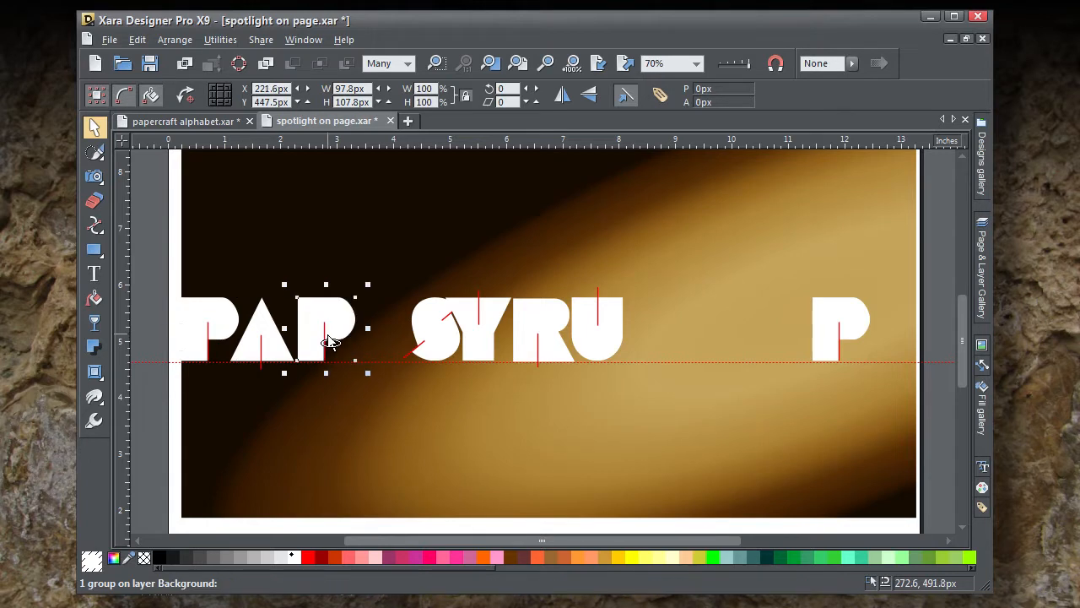
pyautogui.click(473, 349)
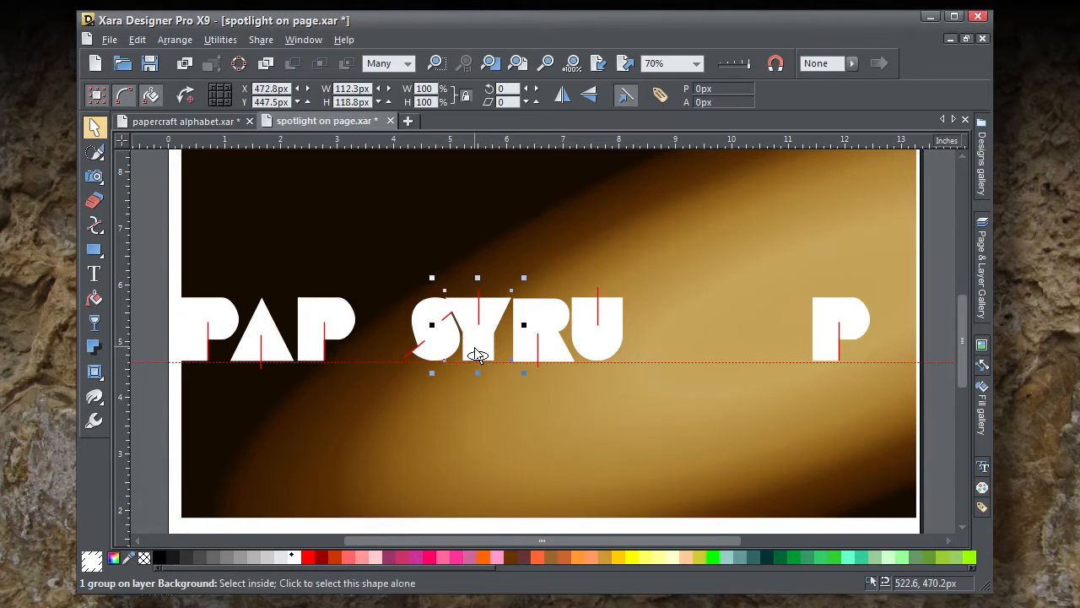
pyautogui.moveTo(474, 351); pyautogui.dragTo(670, 357)
pyautogui.click(442, 356)
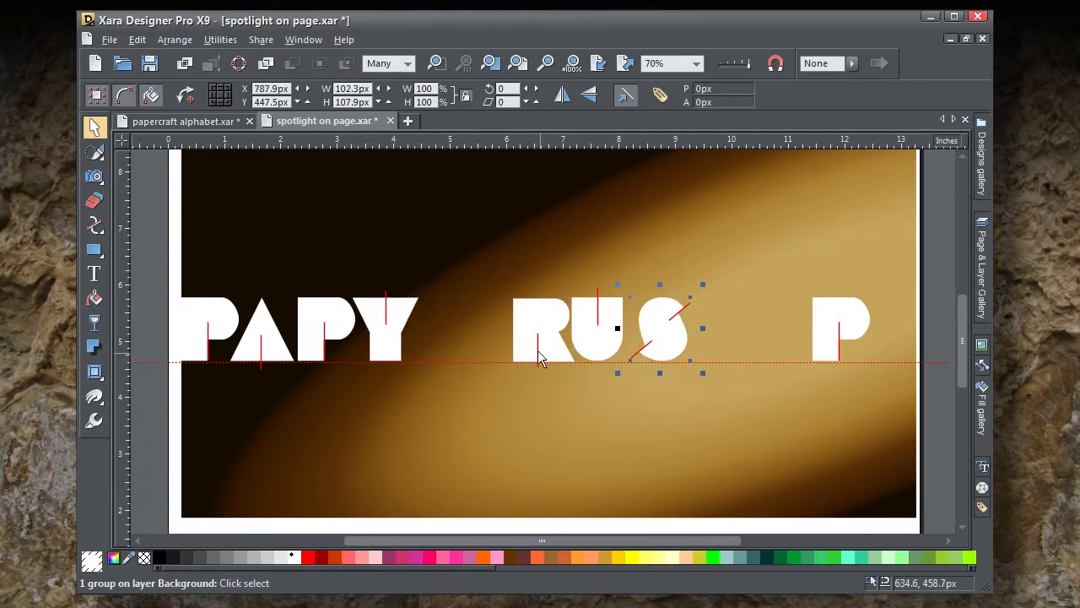
# Step: Move the R along the guideline up against the Y, and the U up against the R
pyautogui.click(535, 321)
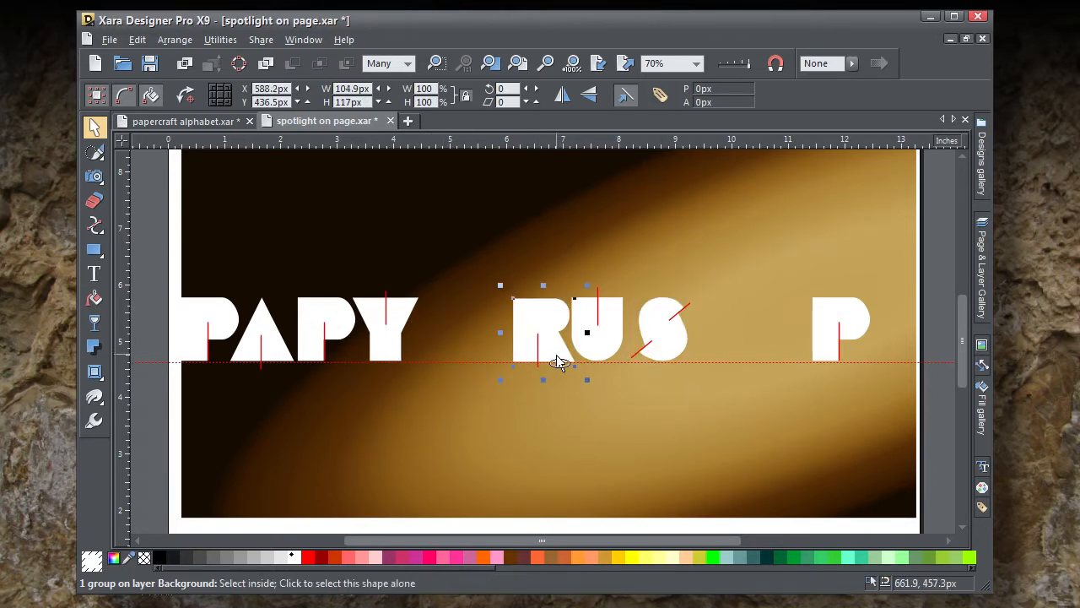
pyautogui.moveTo(560, 357); pyautogui.dragTo(470, 357)
pyautogui.click(599, 361)
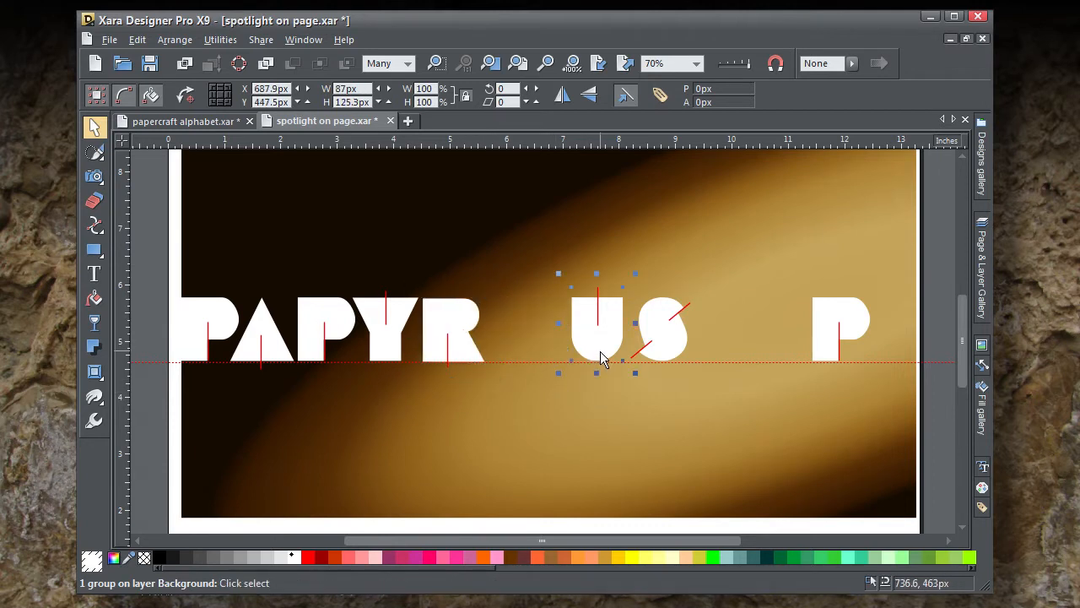
pyautogui.moveTo(601, 361); pyautogui.dragTo(513, 358)
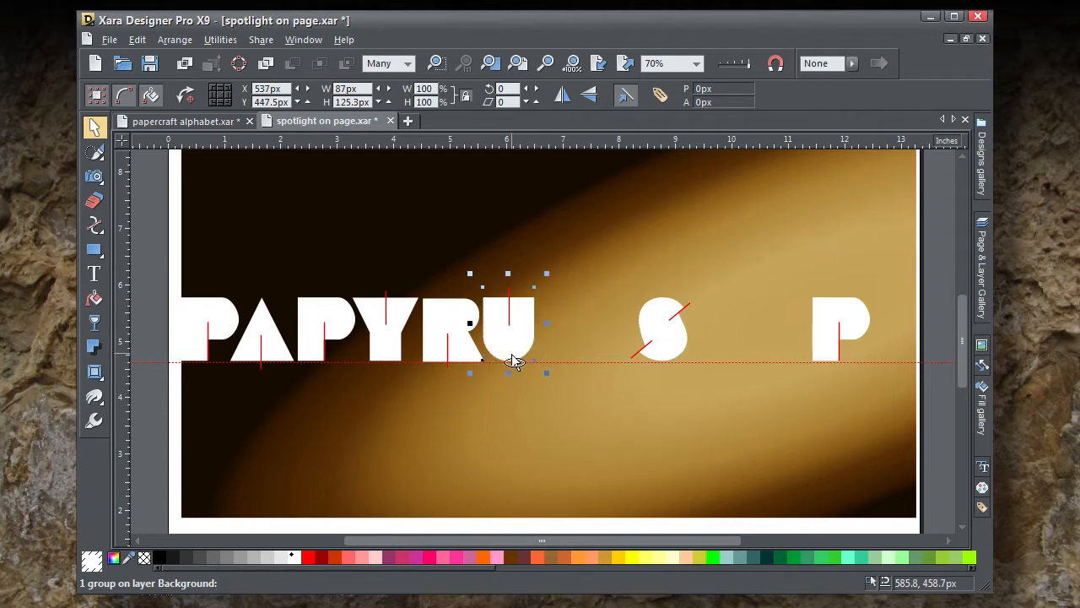
# Step: Nudge the U down so its curved base dips slightly below the guideline, and 2 px to the right, away from the R
pyautogui.press('Down')
pyautogui.press('Down')
pyautogui.press('Down')
pyautogui.press('Down')
pyautogui.press('Down')
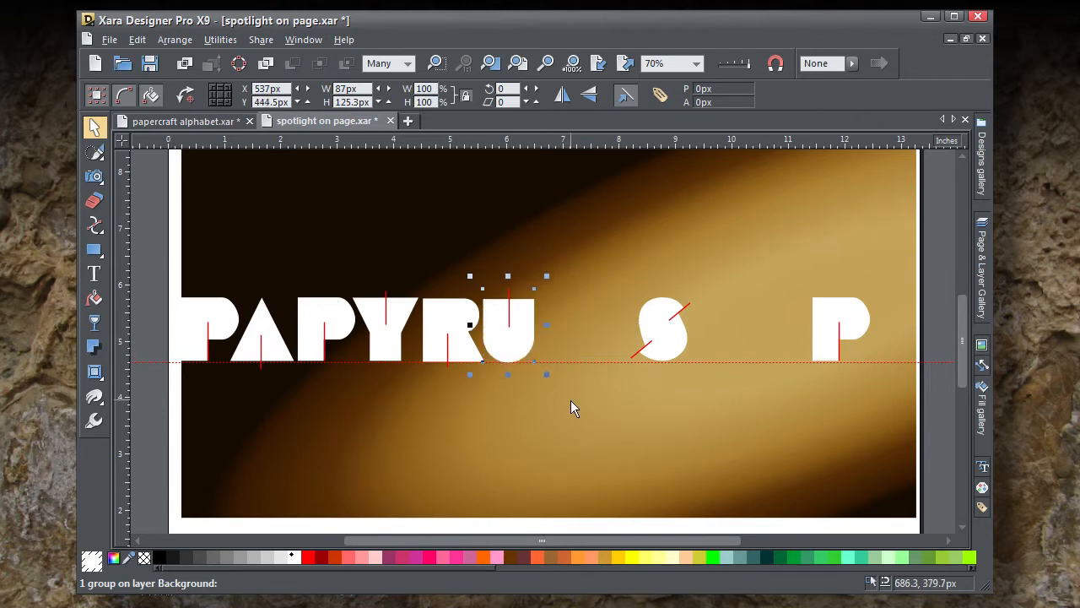
pyautogui.press('Up')
pyautogui.press('Right')
pyautogui.press('Right')
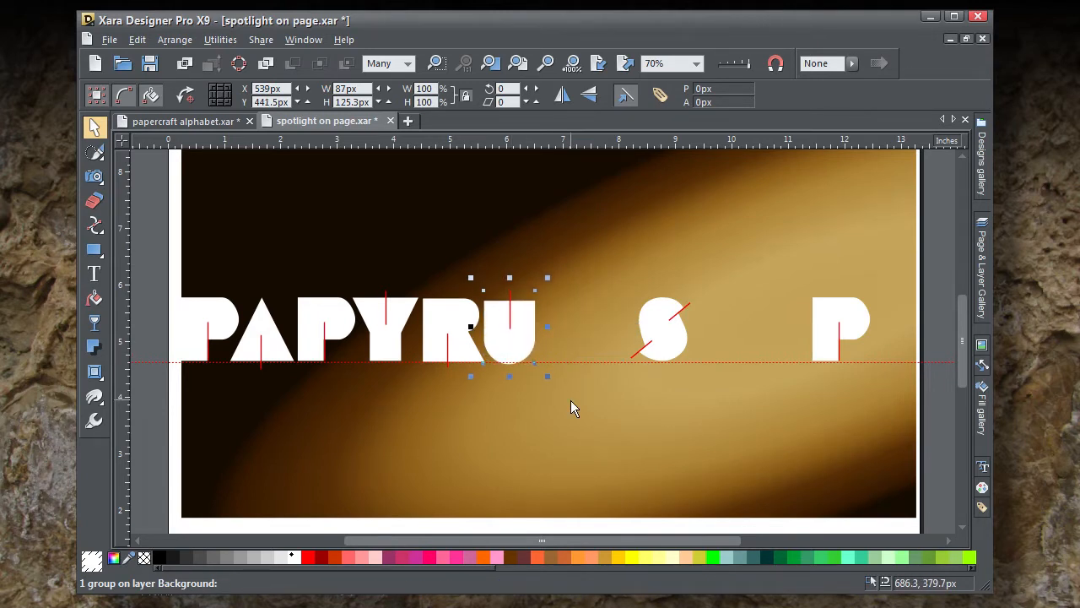
# Step: Shift the S horizontally up against the U to complete PAPYRUS, and delete the spare P near the page's right edge
pyautogui.click(675, 346)
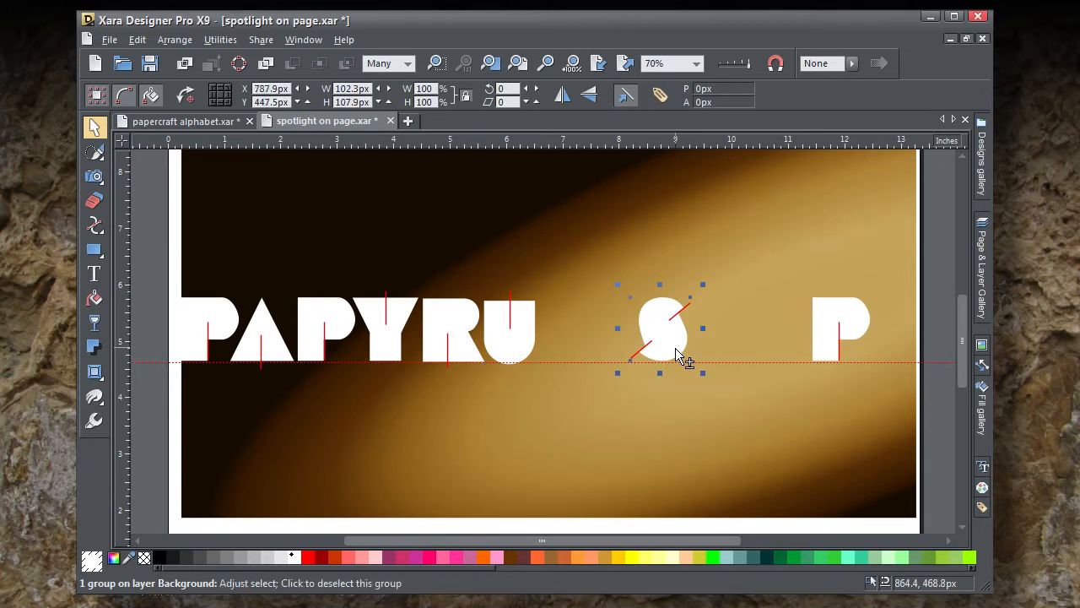
pyautogui.press('Left')
pyautogui.press('Left')
pyautogui.press('Left')
pyautogui.press('Left')
pyautogui.press('Left')
pyautogui.press('Left')
pyautogui.press('Left')
pyautogui.press('Left')
pyautogui.press('Left')
pyautogui.press('Left')
pyautogui.press('Left')
pyautogui.press('Left')
pyautogui.press('Left')
pyautogui.press('Left')
pyautogui.press('Left')
pyautogui.press('Left')
pyautogui.press('Left')
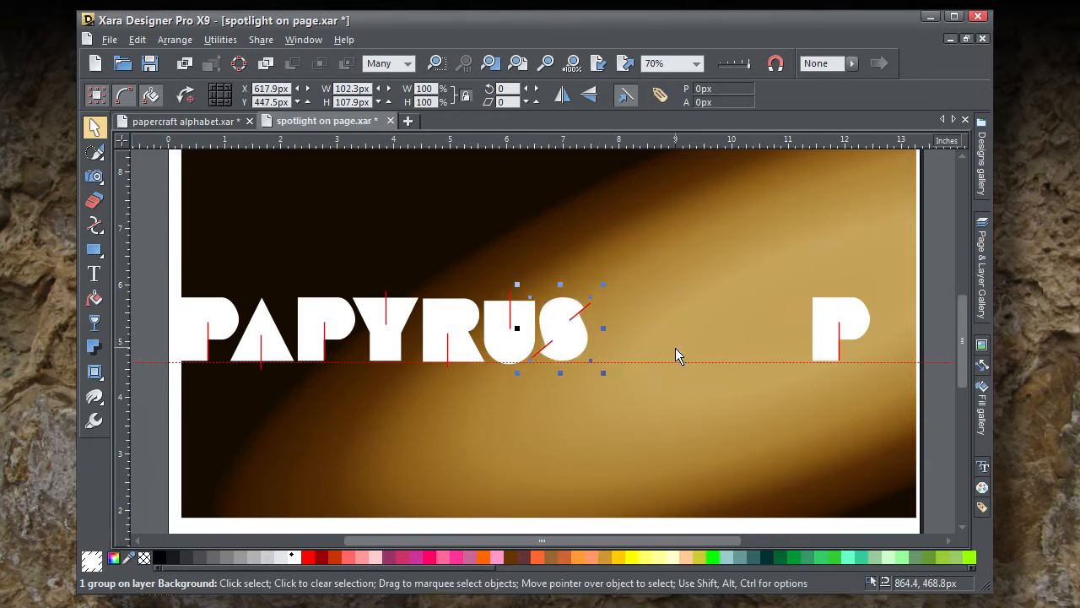
pyautogui.click(852, 326)
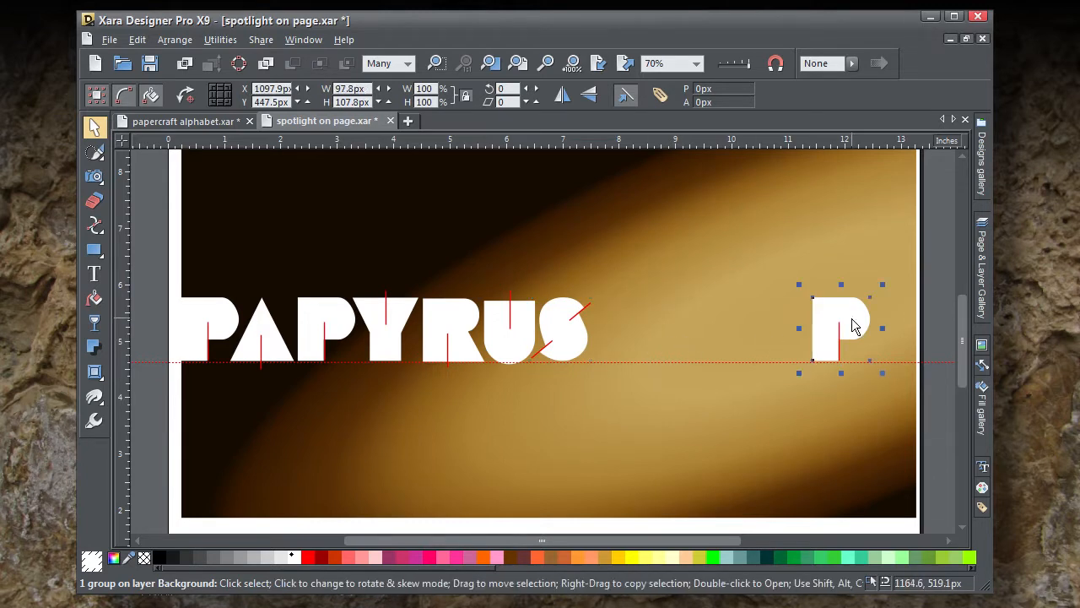
pyautogui.press('Delete')
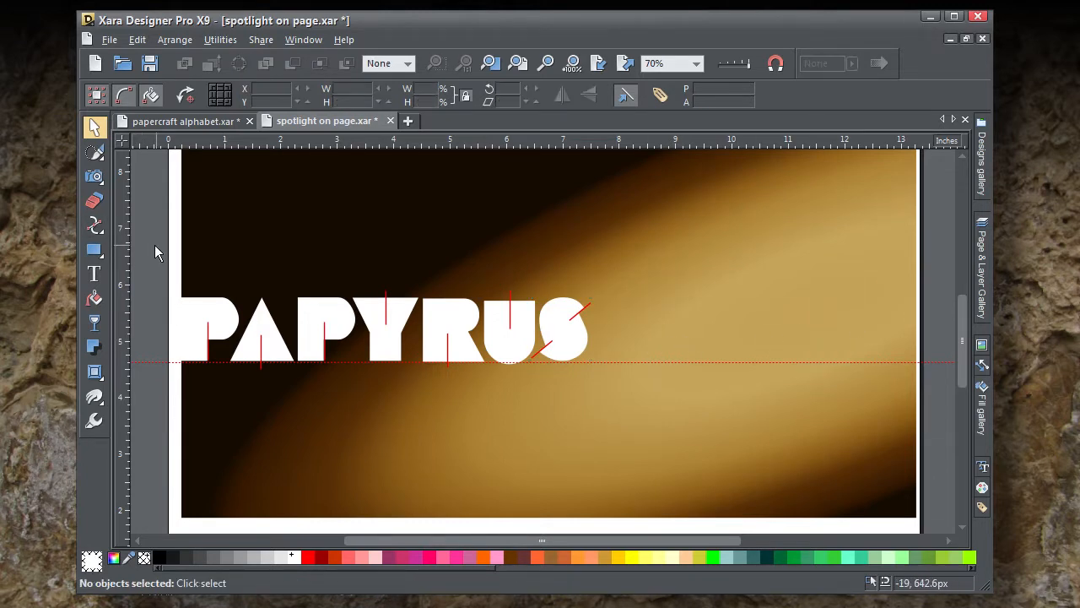
# Step: Enlarge all the letters together to about 1166 px wide across the middle of the spotlight background, and open the guideline's options
pyautogui.moveTo(154, 244); pyautogui.dragTo(625, 430)
pyautogui.moveTo(577, 344); pyautogui.dragTo(741, 359)
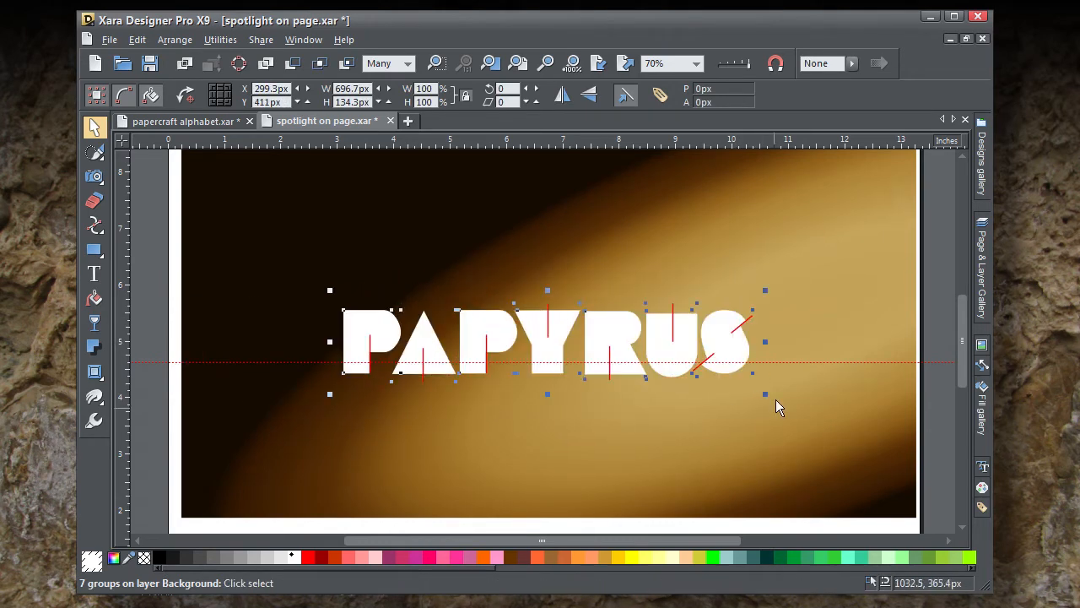
pyautogui.moveTo(766, 292); pyautogui.dragTo(836, 234)
pyautogui.moveTo(850, 322); pyautogui.dragTo(671, 330)
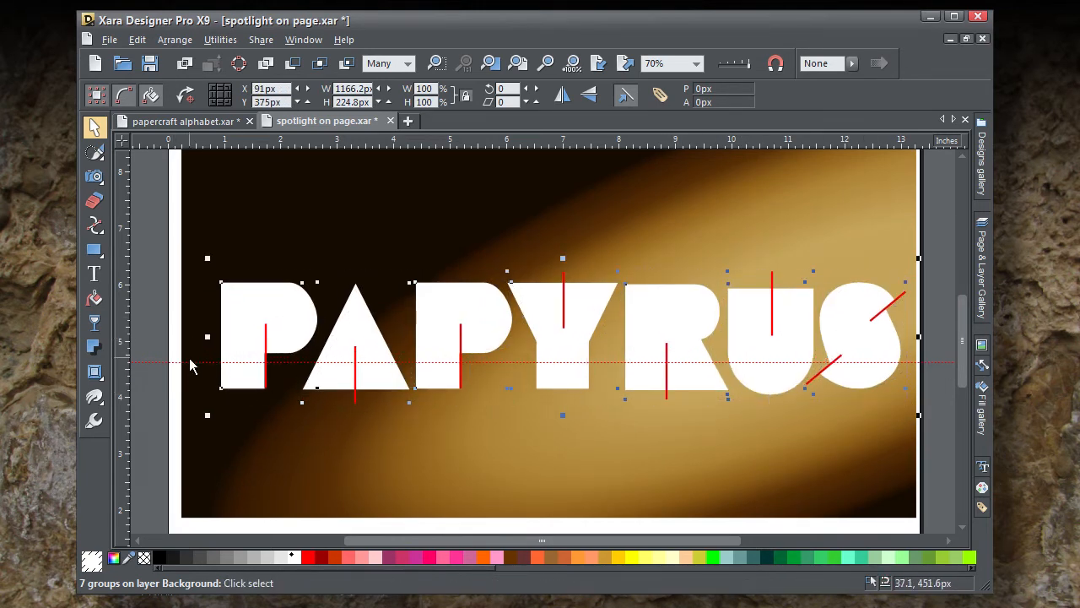
pyautogui.rightClick(198, 363)
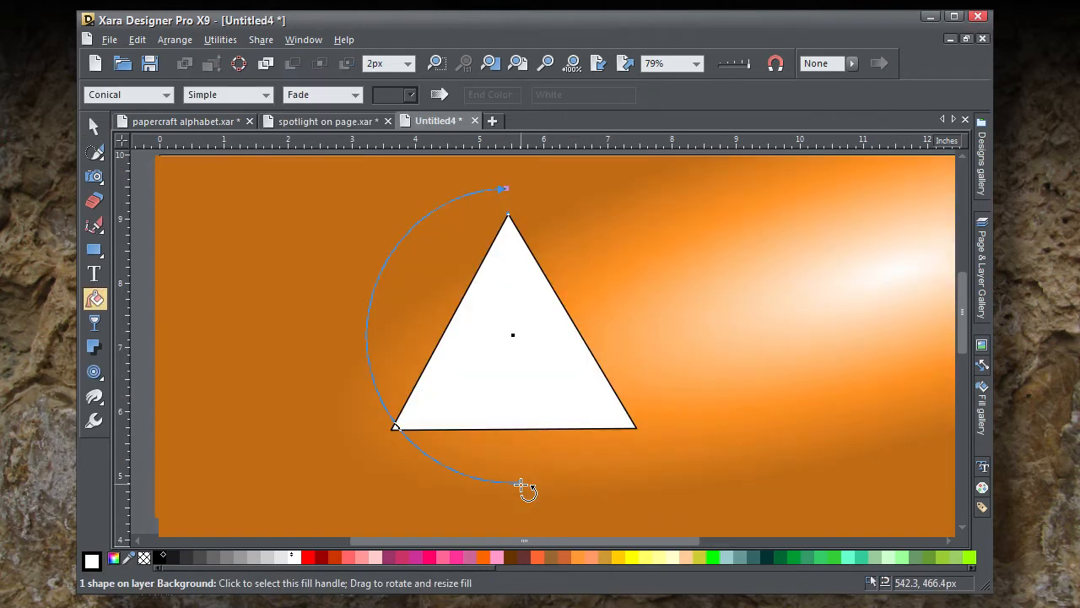
# Step: Set the end colour of the triangle's conical fill to the dark orange sampled from the background
pyautogui.click(520, 483)
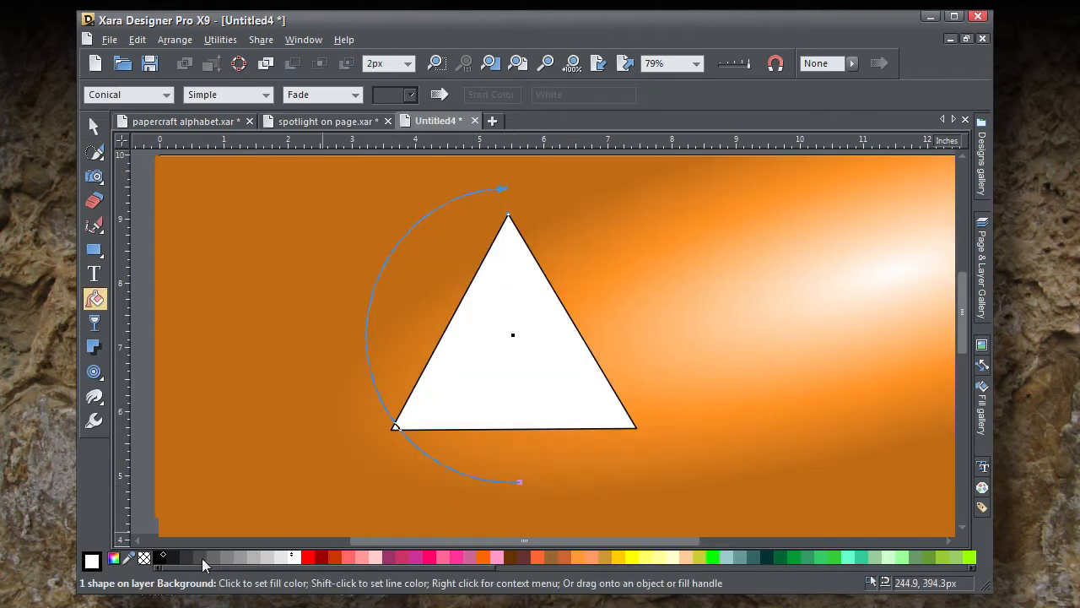
pyautogui.moveTo(133, 557); pyautogui.dragTo(430, 481)
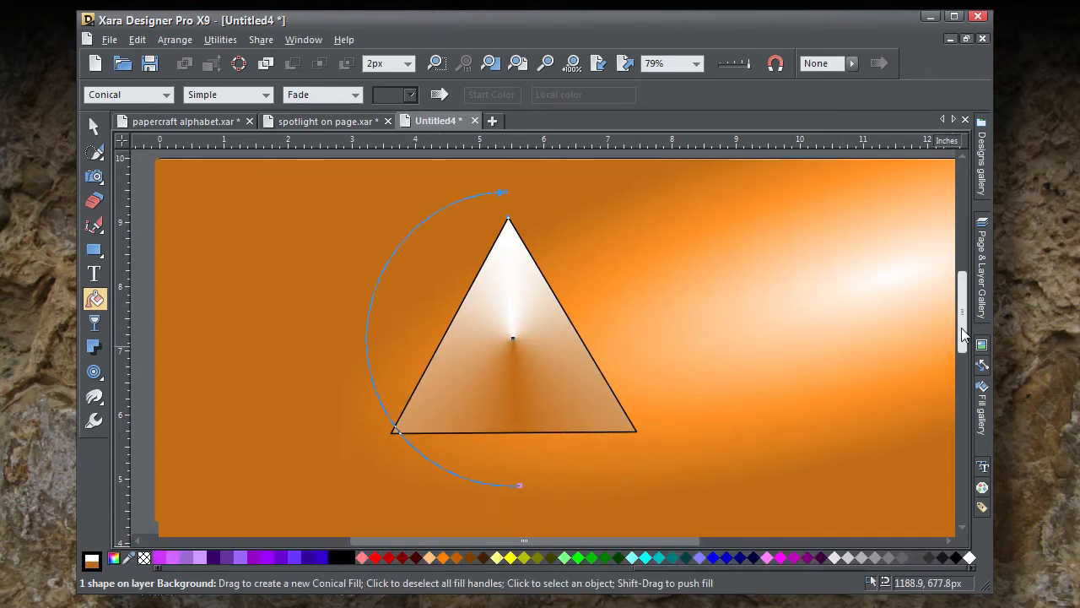
pyautogui.moveTo(966, 342); pyautogui.dragTo(967, 327)
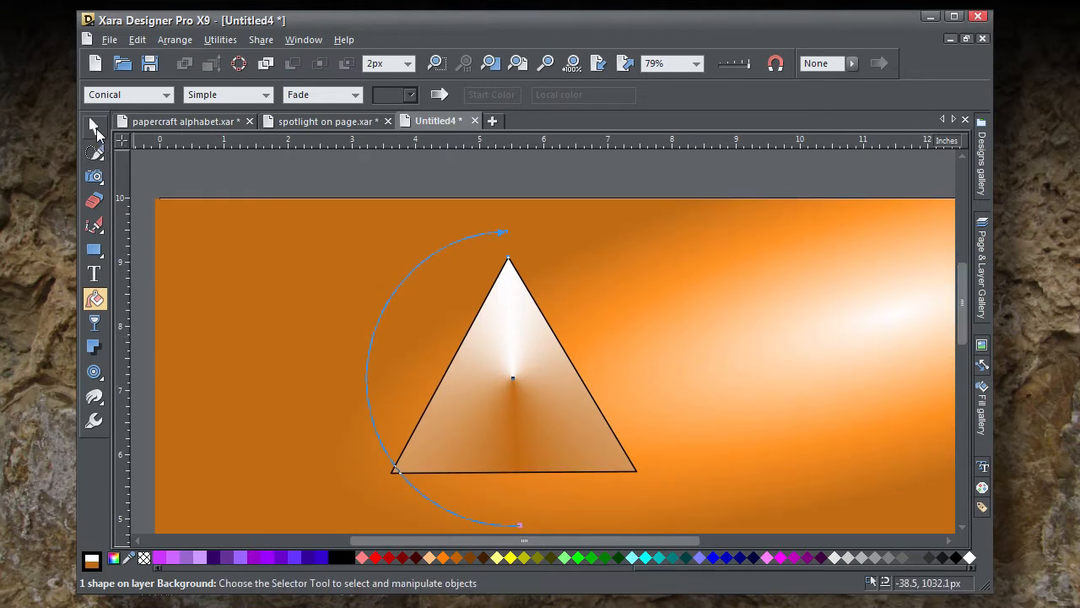
pyautogui.click(94, 125)
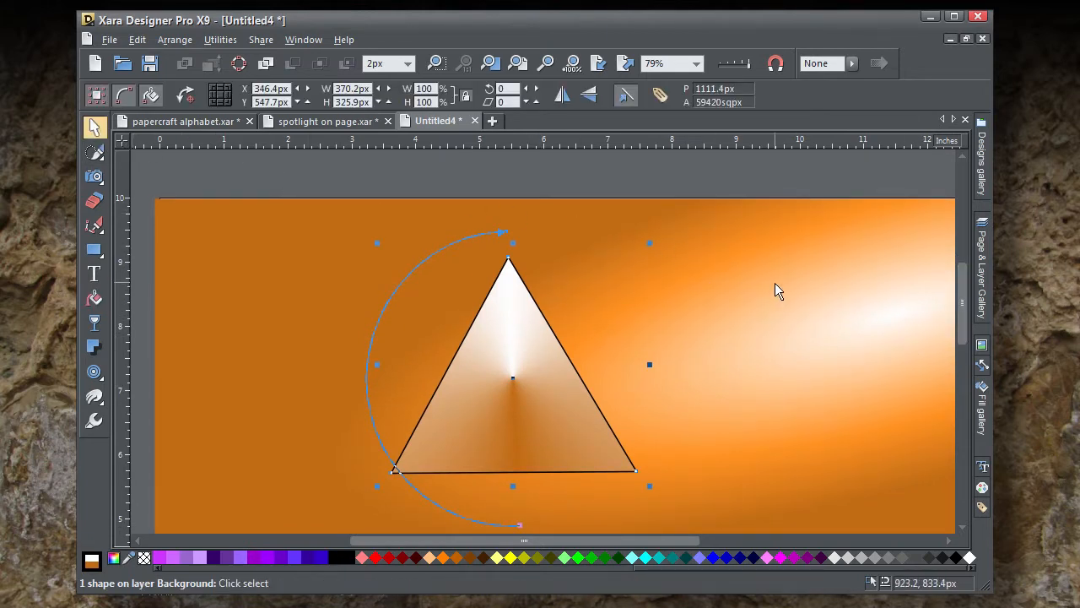
pyautogui.click(540, 371)
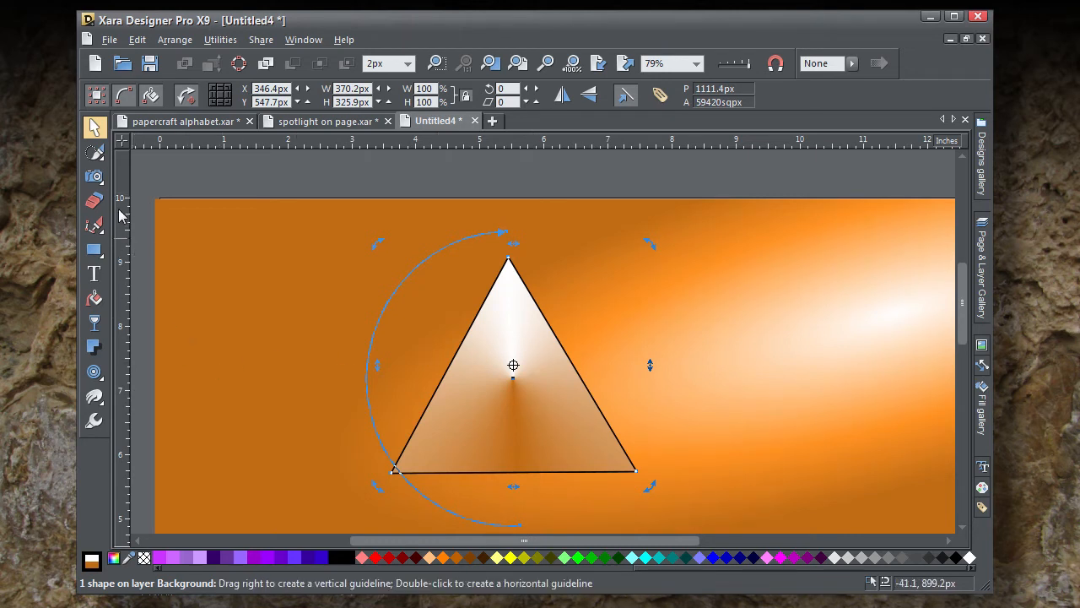
# Step: Draw a closed four-sided shape over the triangle's left part, running from outside its left edge to the fill centre and down below the base
pyautogui.moveTo(101, 230)
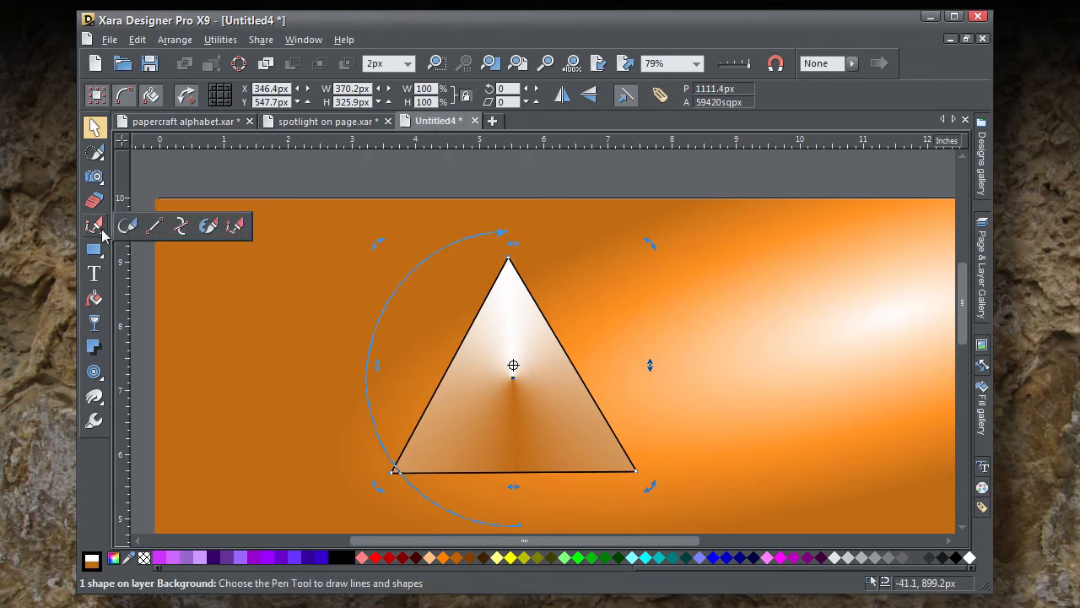
pyautogui.click(182, 228)
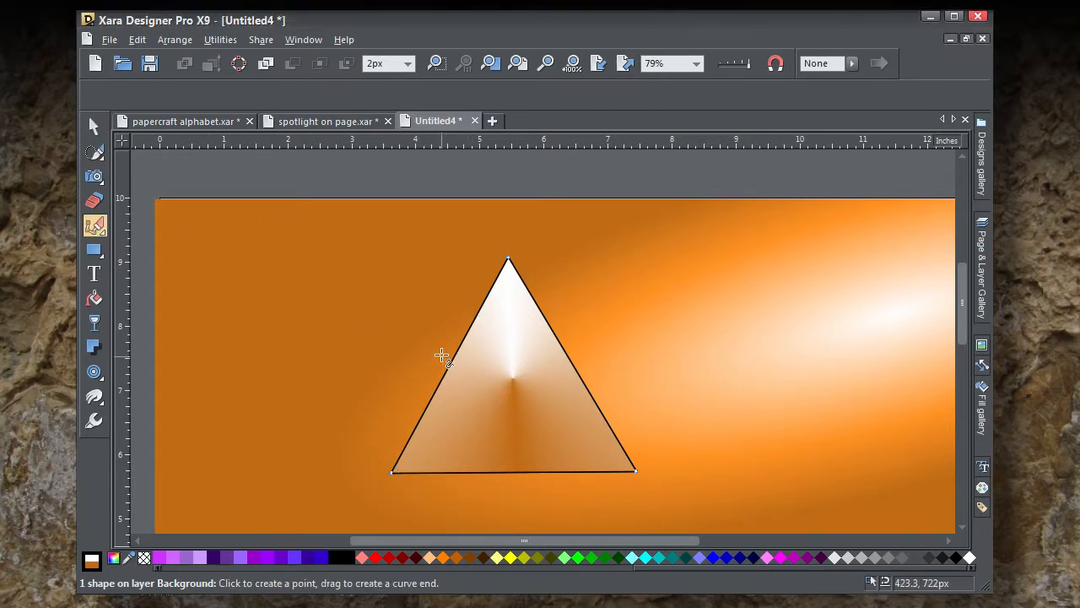
pyautogui.click(452, 312)
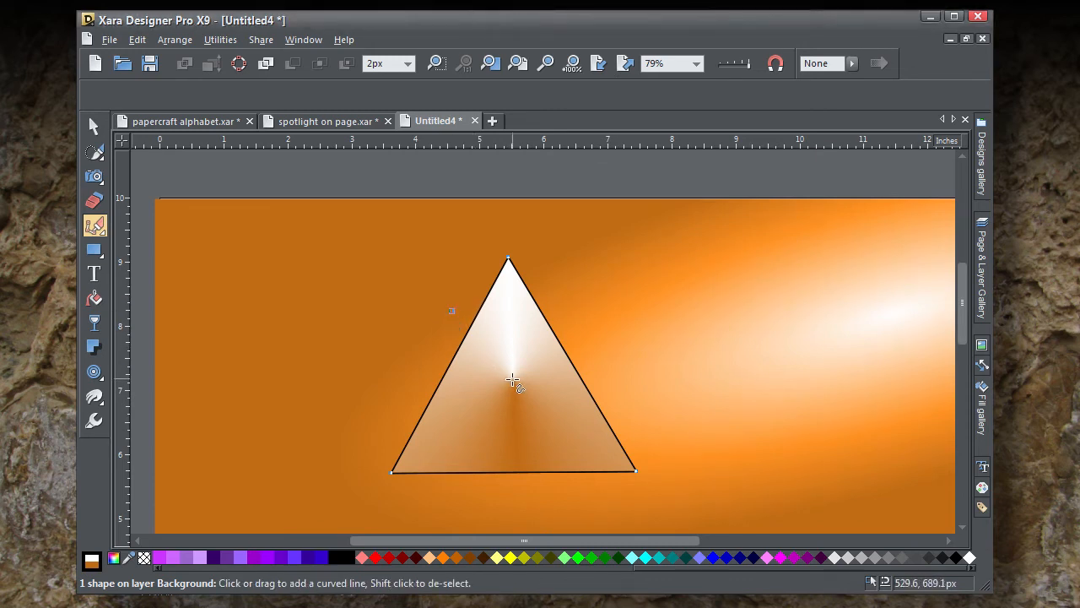
pyautogui.click(514, 380)
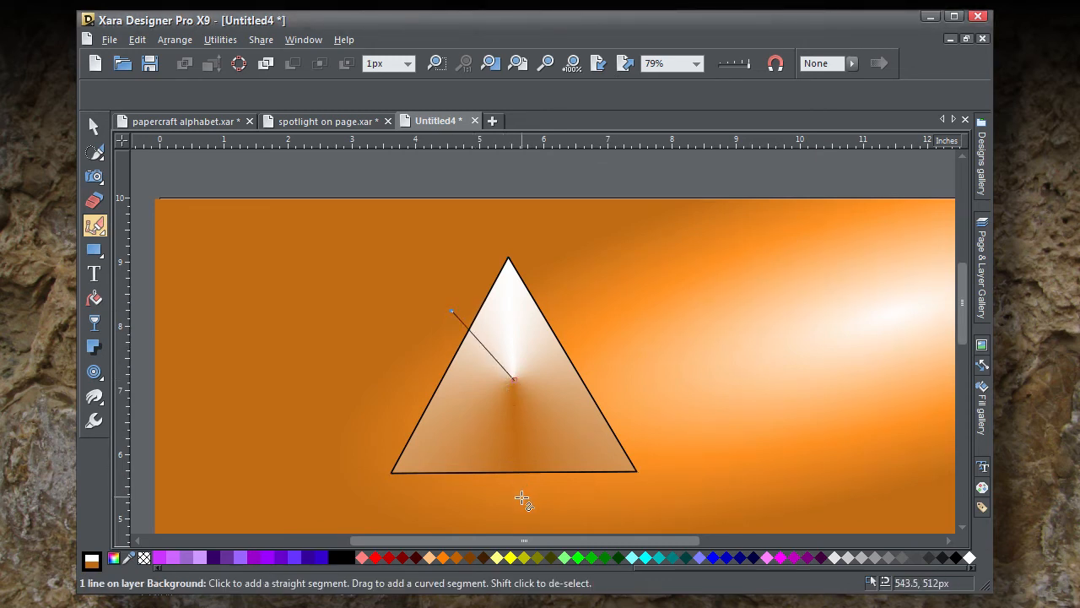
pyautogui.click(523, 498)
pyautogui.click(342, 494)
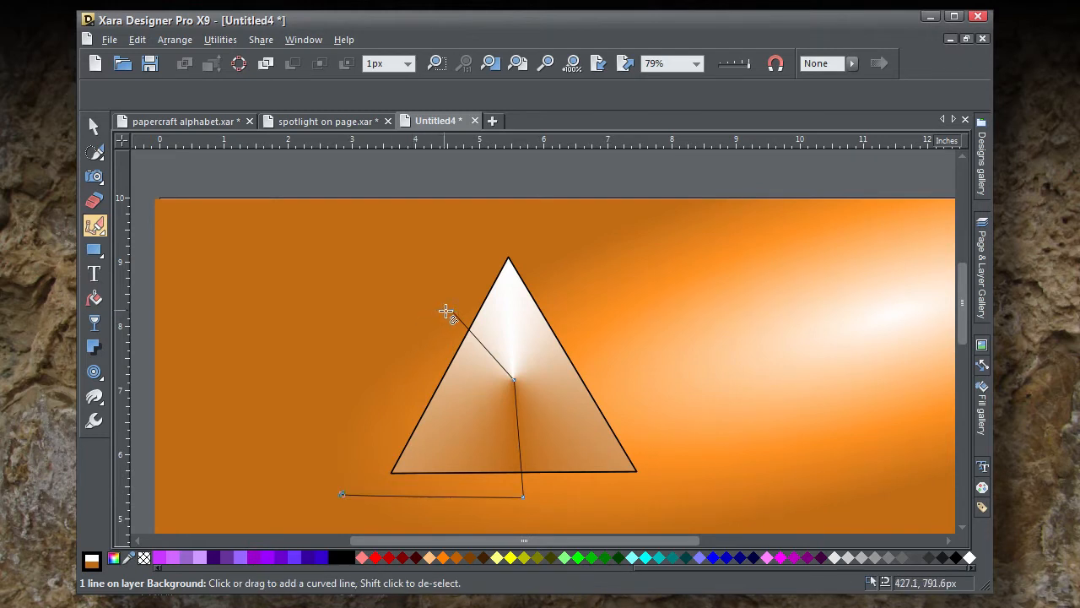
pyautogui.click(451, 312)
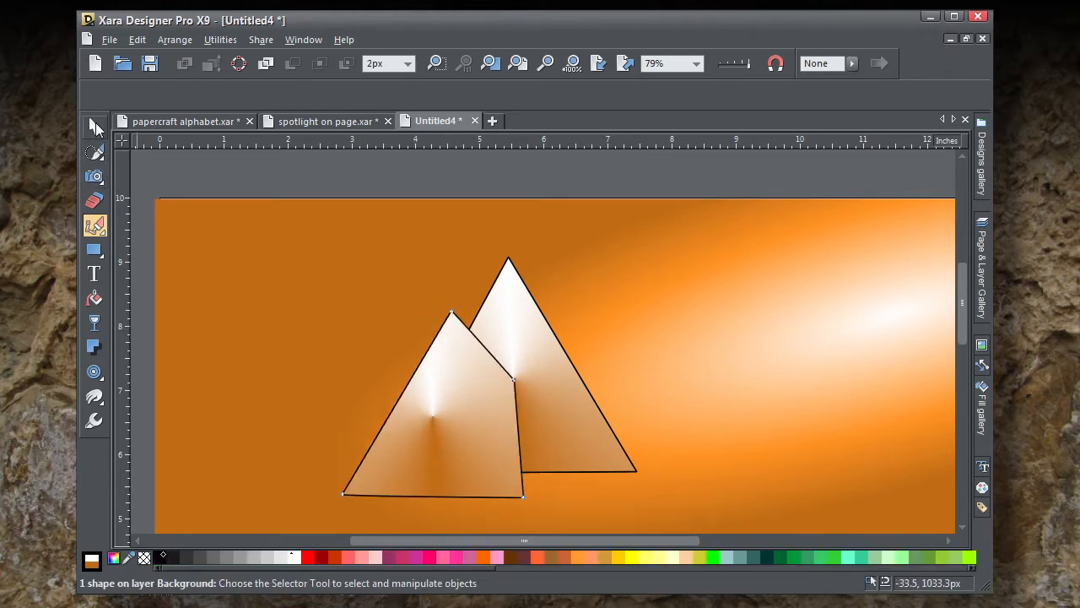
# Step: Subtract the drawn four-sided shape from the triangle to leave a piece cut along the fold lines
pyautogui.click(94, 125)
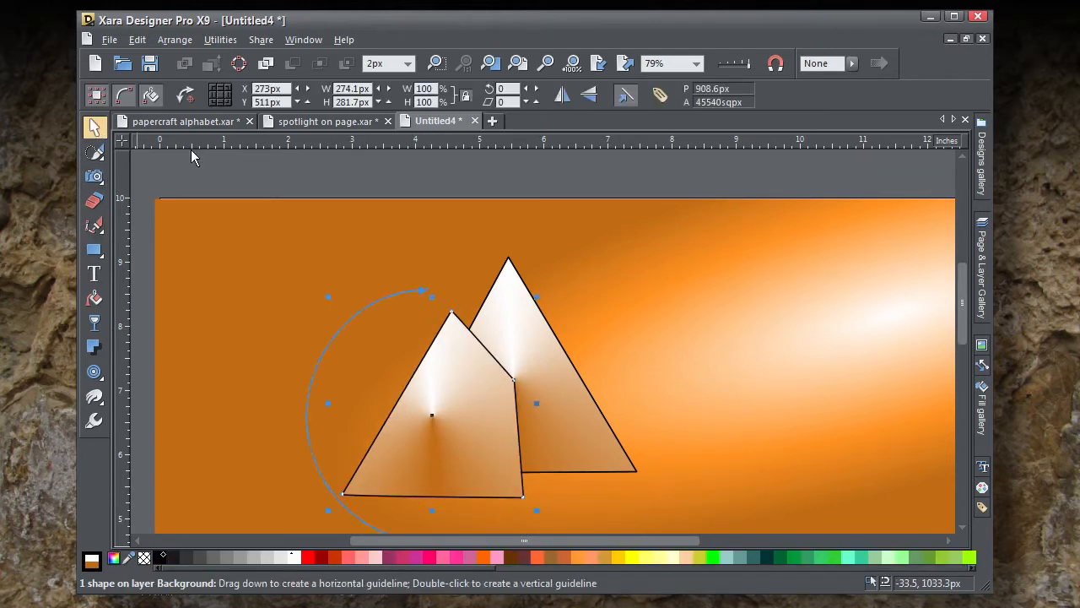
pyautogui.keyDown('shift'); pyautogui.click(546, 362); pyautogui.keyUp('shift')
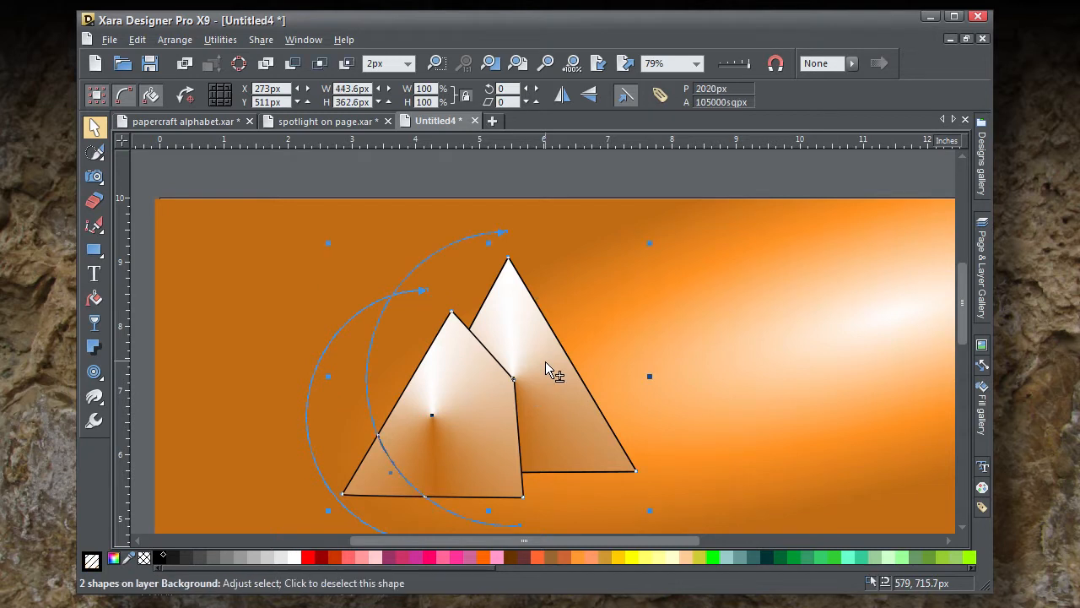
pyautogui.click(293, 64)
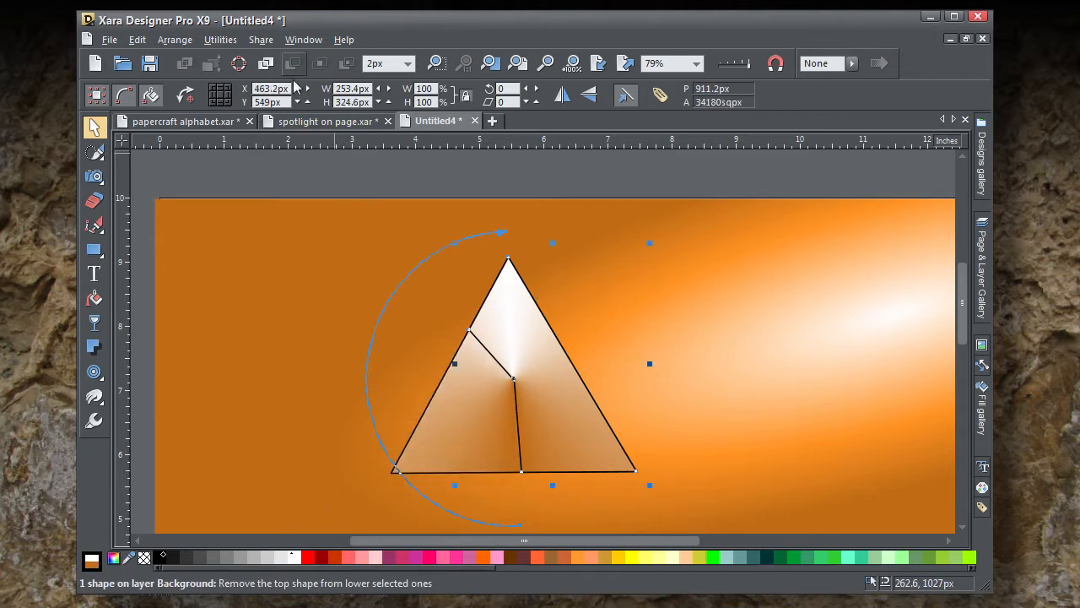
# Step: Rotate the cut piece's conical fill so its white end points to the lower-right corner, and set its other end to a light tan sampled from the triangle
pyautogui.click(301, 215)
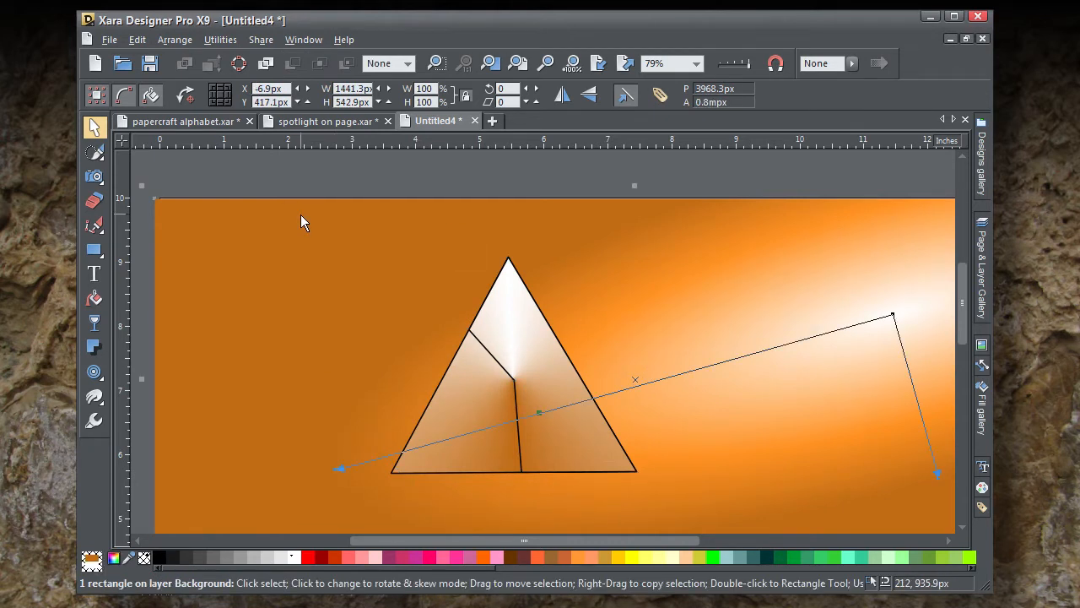
pyautogui.click(530, 360)
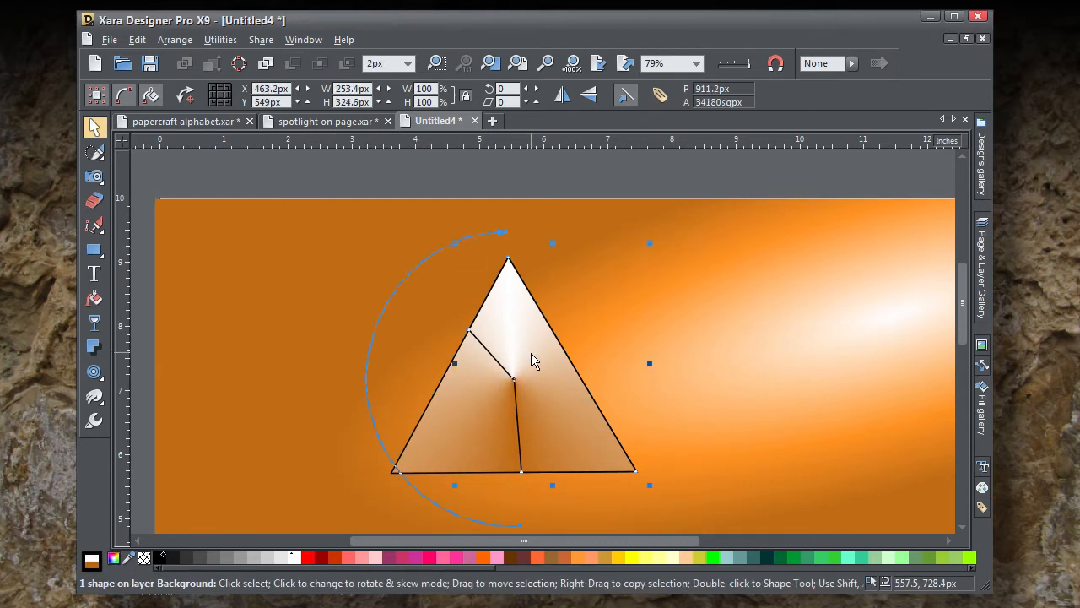
pyautogui.moveTo(511, 236); pyautogui.dragTo(611, 481)
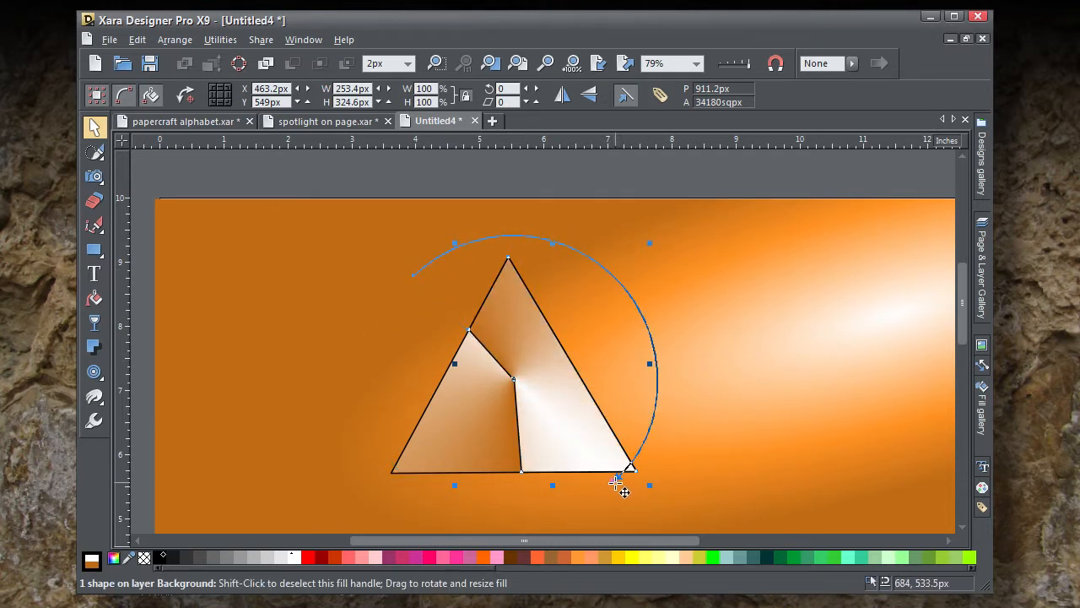
pyautogui.moveTo(415, 275); pyautogui.dragTo(438, 296)
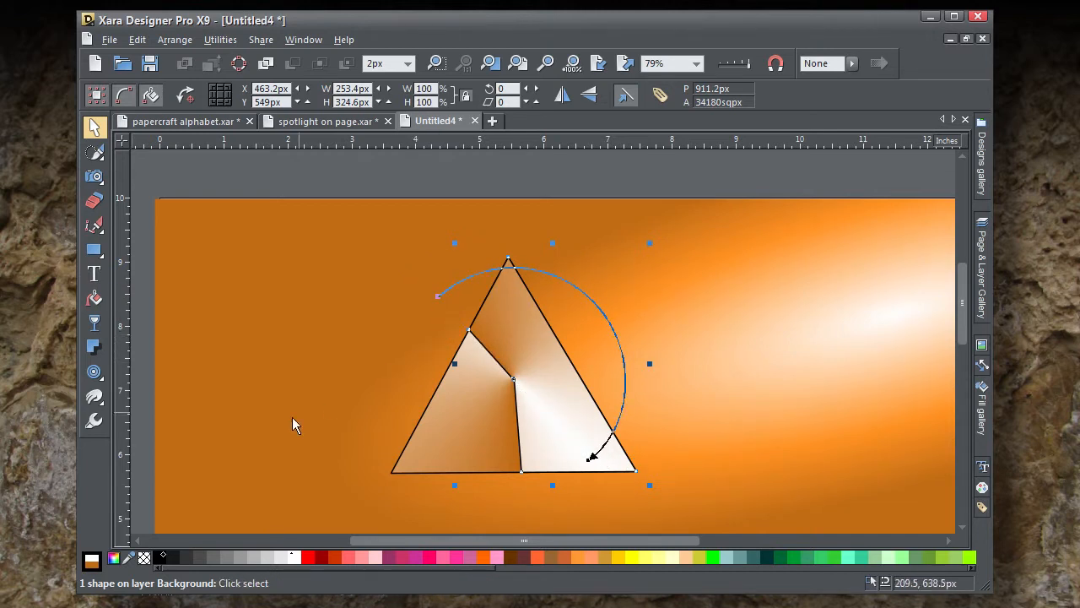
pyautogui.moveTo(128, 560); pyautogui.dragTo(465, 365)
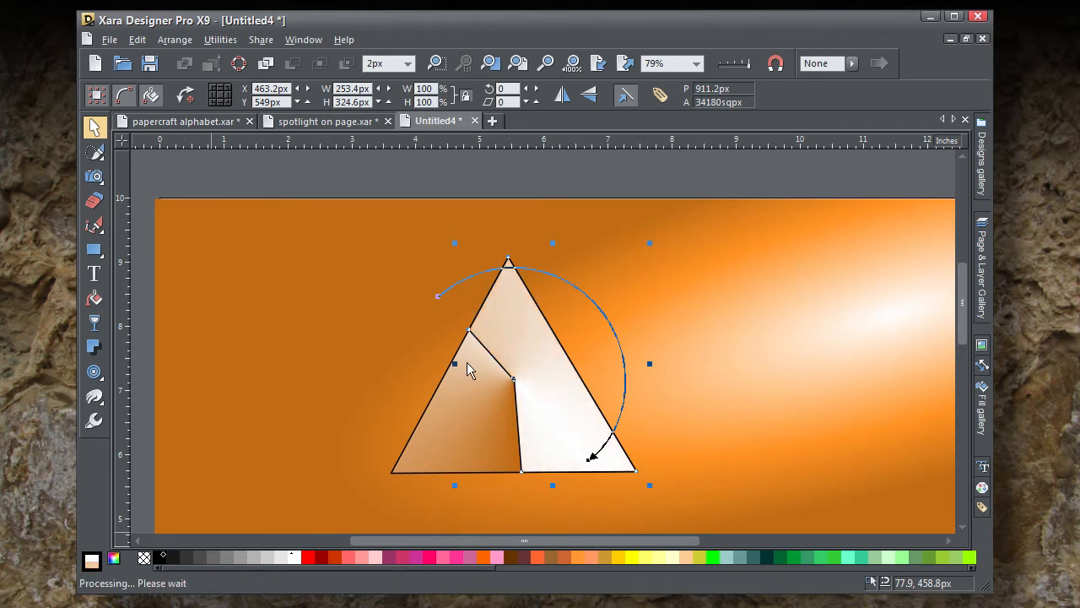
# Step: Pull in the dark end of the left triangle piece's conical fill slightly, and remove the outlines from both triangle pieces
pyautogui.click(490, 444)
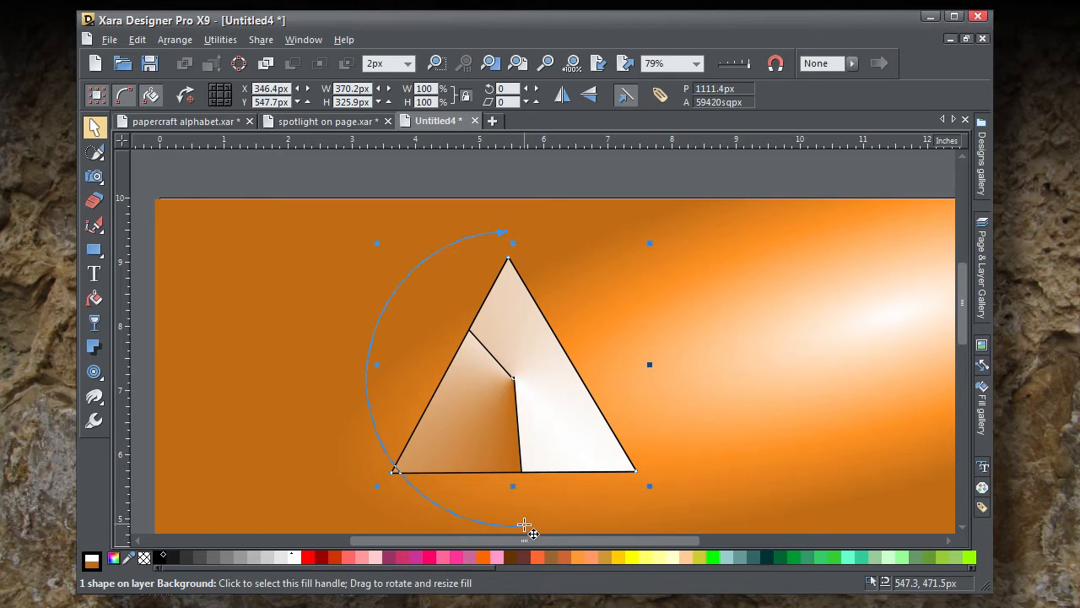
pyautogui.moveTo(524, 525); pyautogui.dragTo(518, 521)
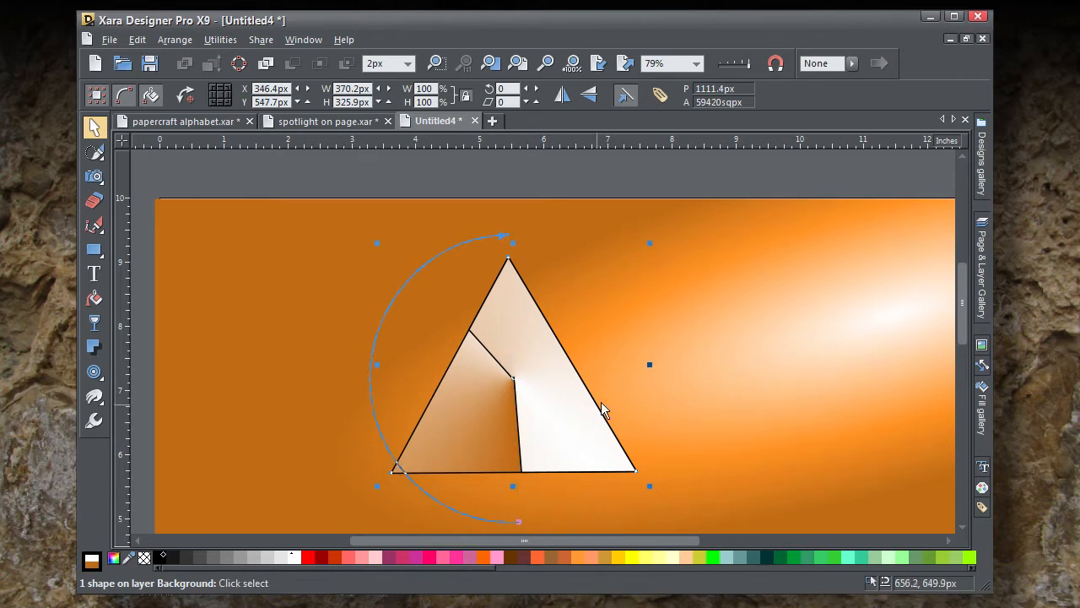
pyautogui.click(595, 447)
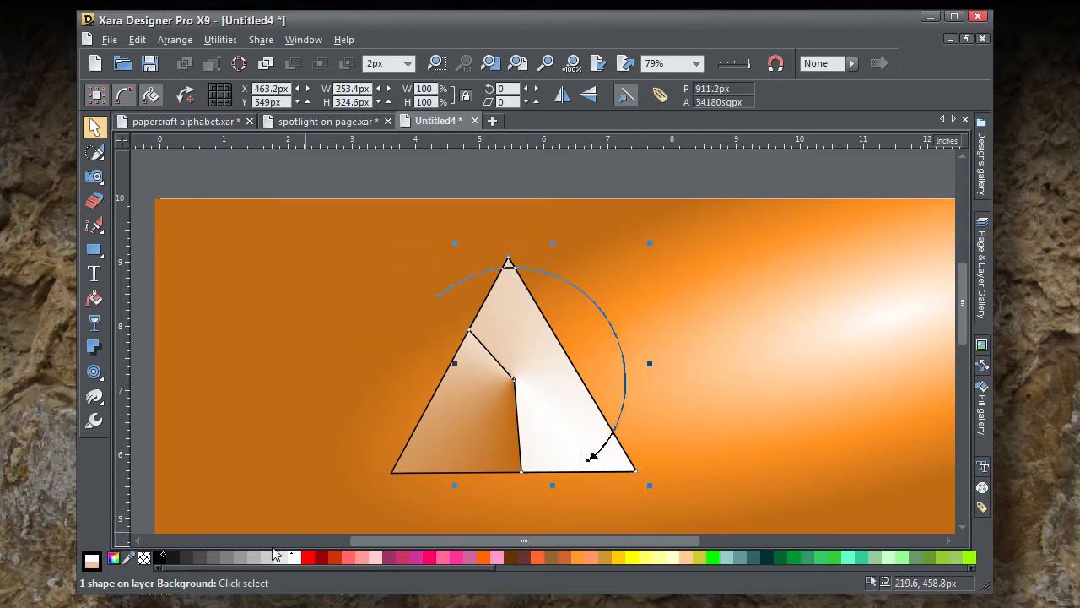
pyautogui.keyDown('shift'); pyautogui.click(145, 558); pyautogui.keyUp('shift')
pyautogui.click(500, 418)
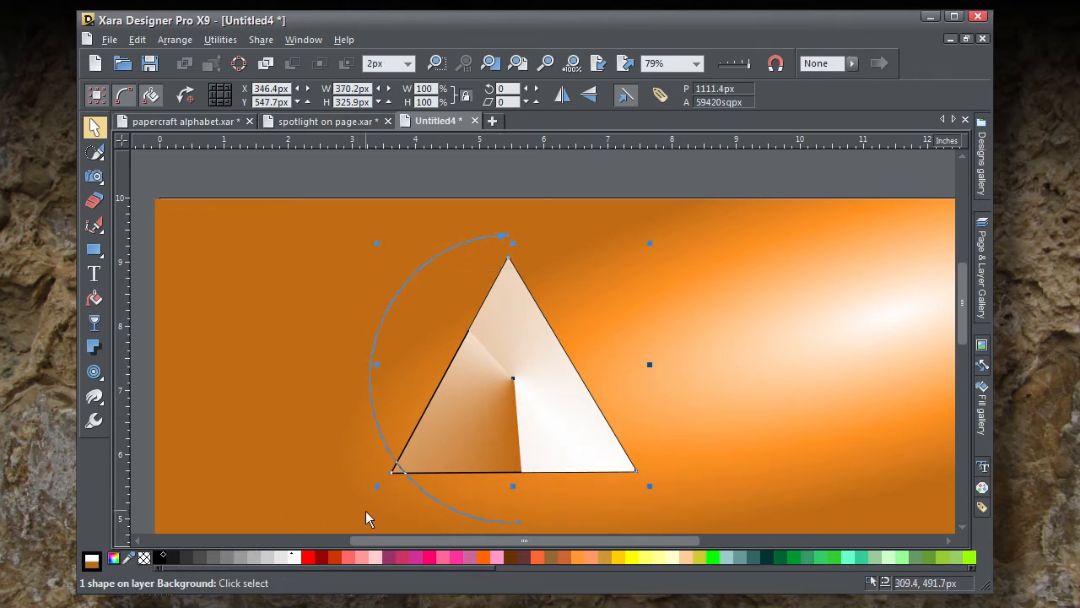
pyautogui.click(460, 446)
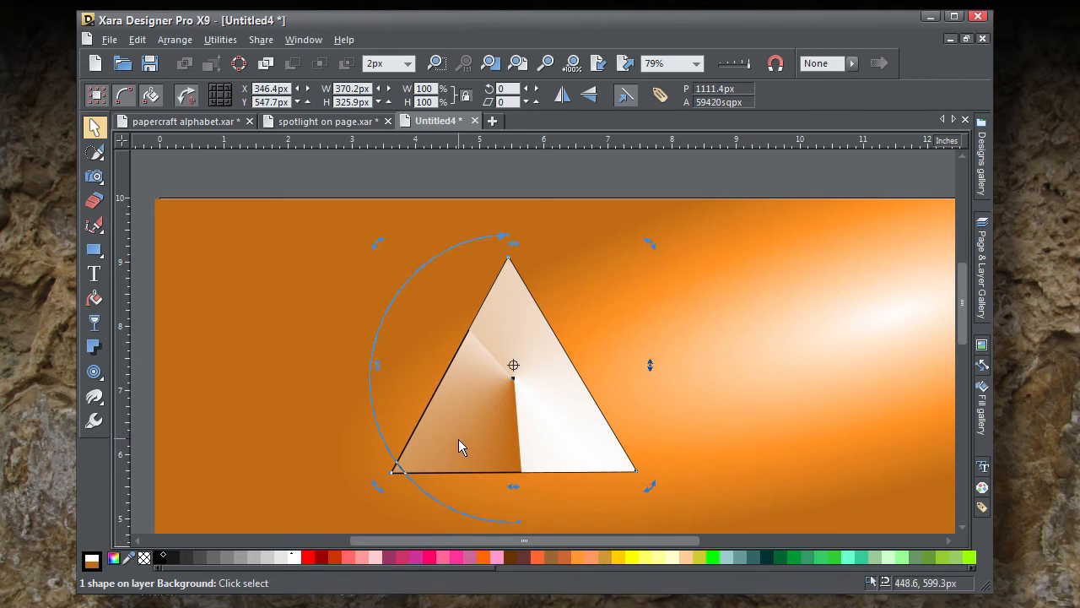
pyautogui.keyDown('shift'); pyautogui.click(145, 561); pyautogui.keyUp('shift')
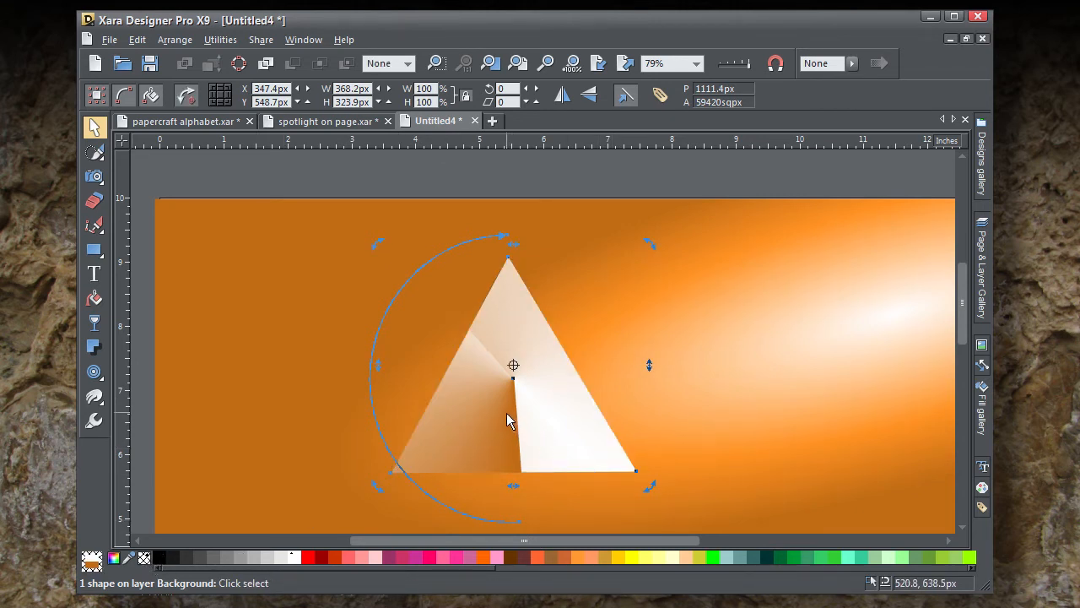
# Step: Shrink the left triangle piece's conical fill slightly and change its dark end colour to Dark Brown
pyautogui.moveTo(521, 519); pyautogui.dragTo(518, 498)
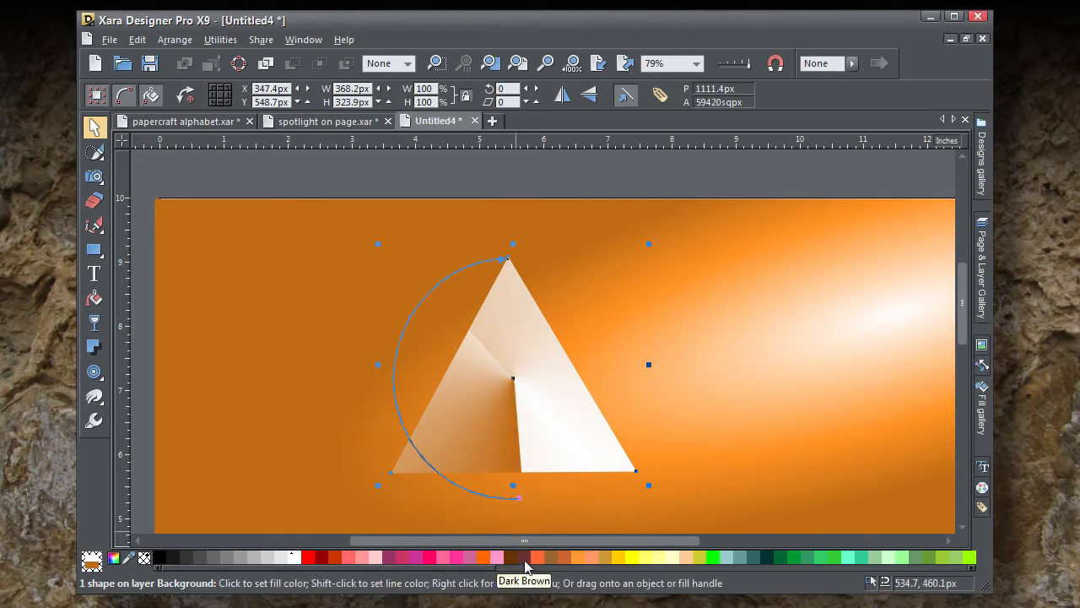
pyautogui.click(525, 560)
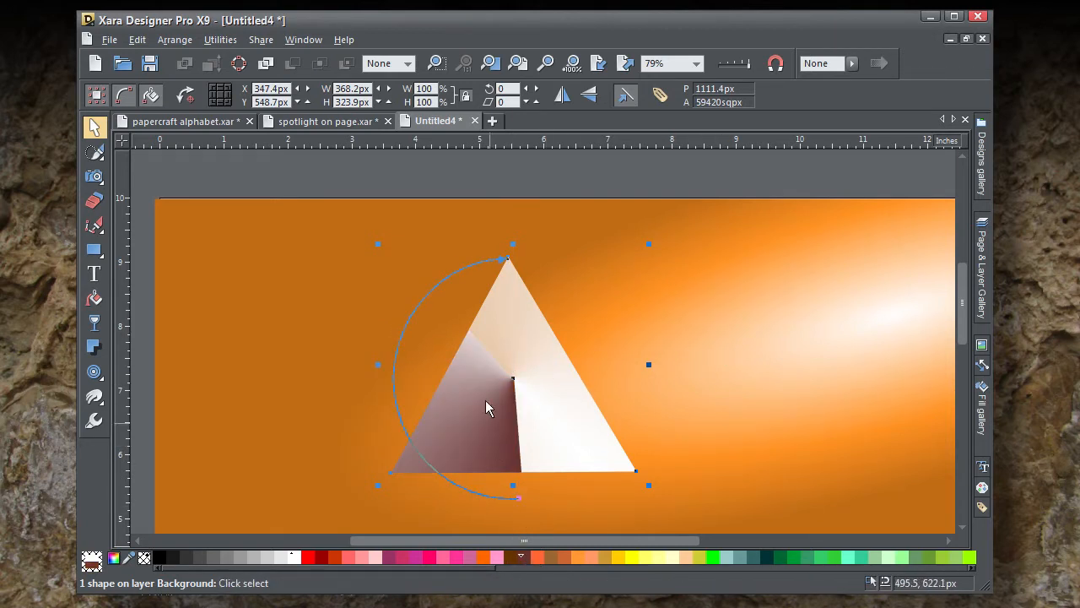
pyautogui.moveTo(506, 257); pyautogui.dragTo(501, 255)
# Step: Set the upper-left end of the right piece's conical fill to a colour sampled from the left piece, and rotate its white end upward
pyautogui.click(541, 345)
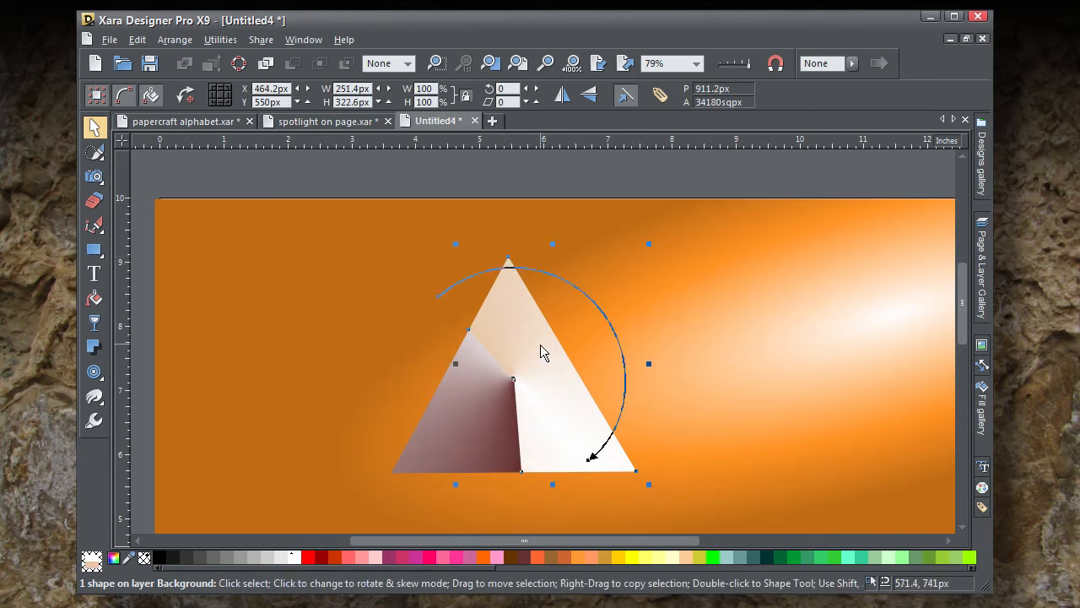
pyautogui.click(439, 296)
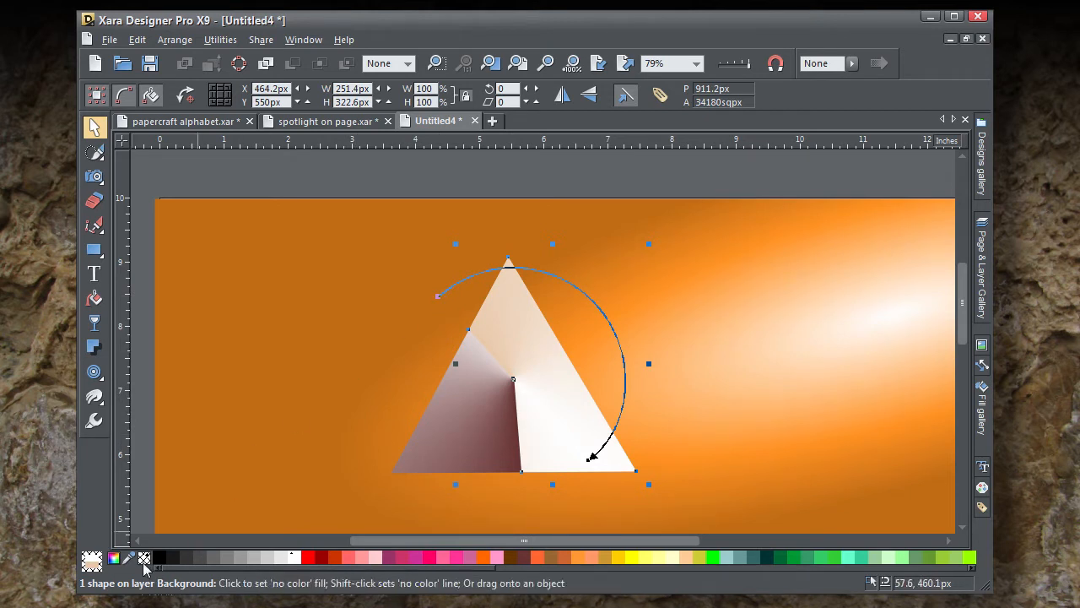
pyautogui.moveTo(128, 562); pyautogui.dragTo(473, 347)
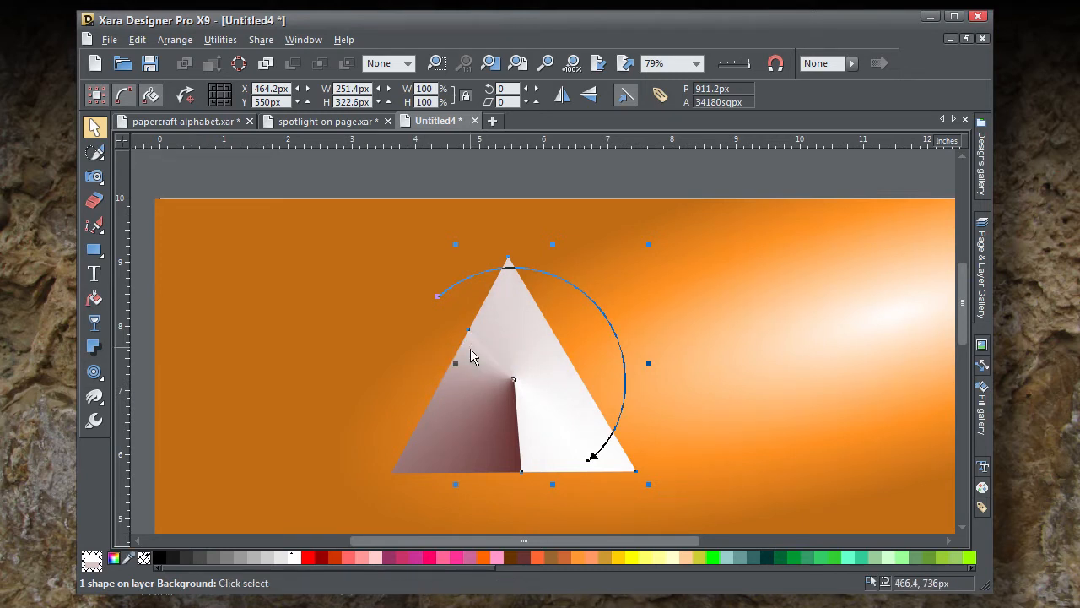
pyautogui.click(595, 465)
pyautogui.moveTo(597, 465); pyautogui.dragTo(596, 406)
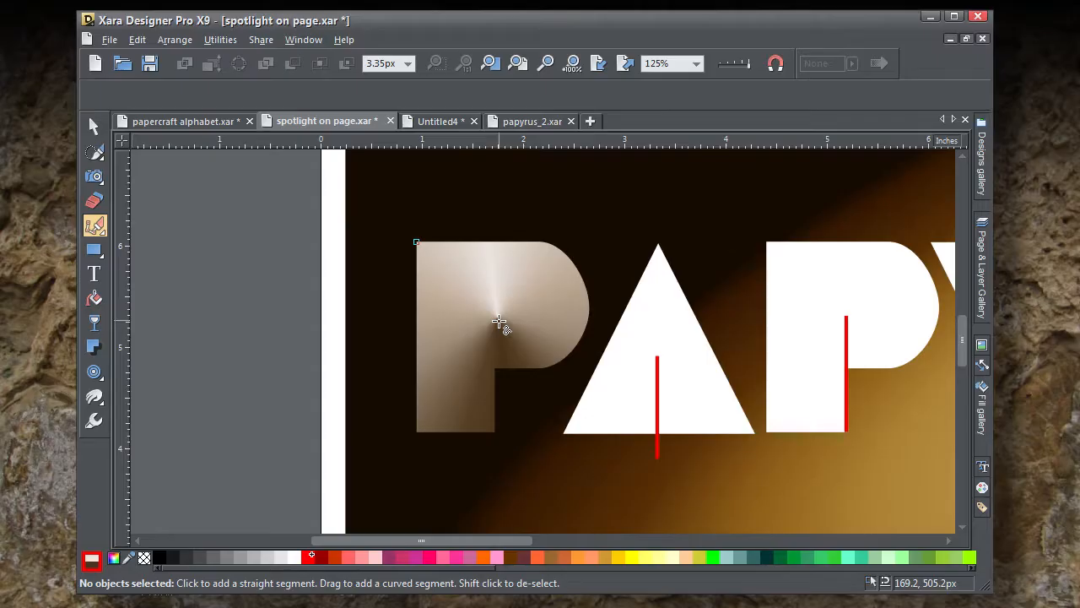
# Step: Draw a closed shape over the first P's bowl, from its top-left corner to the fold centre, down to the stem notch and around the curve
pyautogui.click(499, 321)
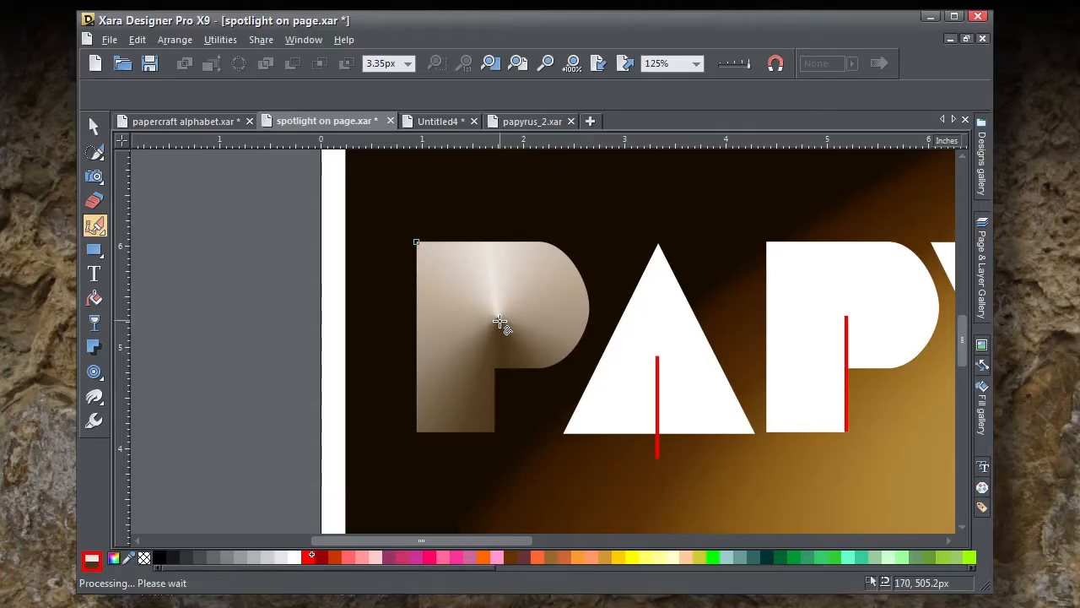
pyautogui.click(493, 369)
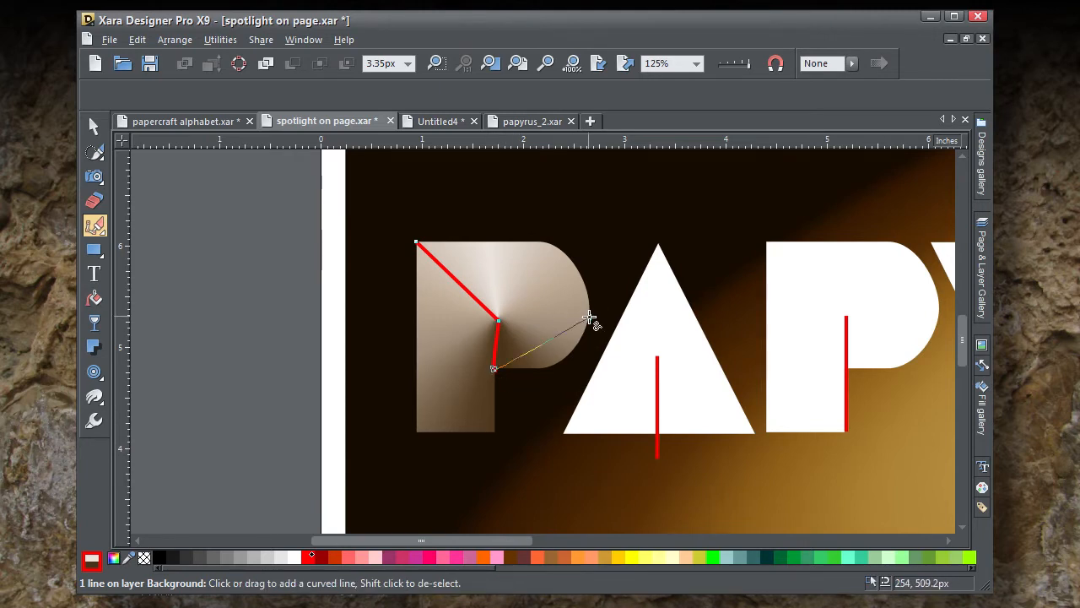
pyautogui.moveTo(589, 318); pyautogui.dragTo(585, 270)
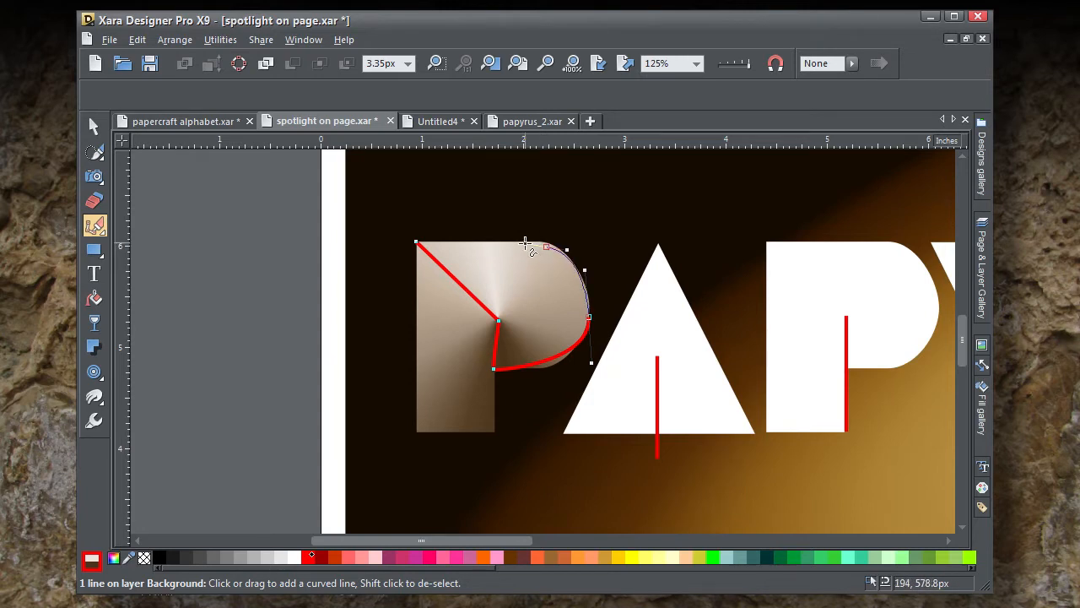
pyautogui.click(524, 244)
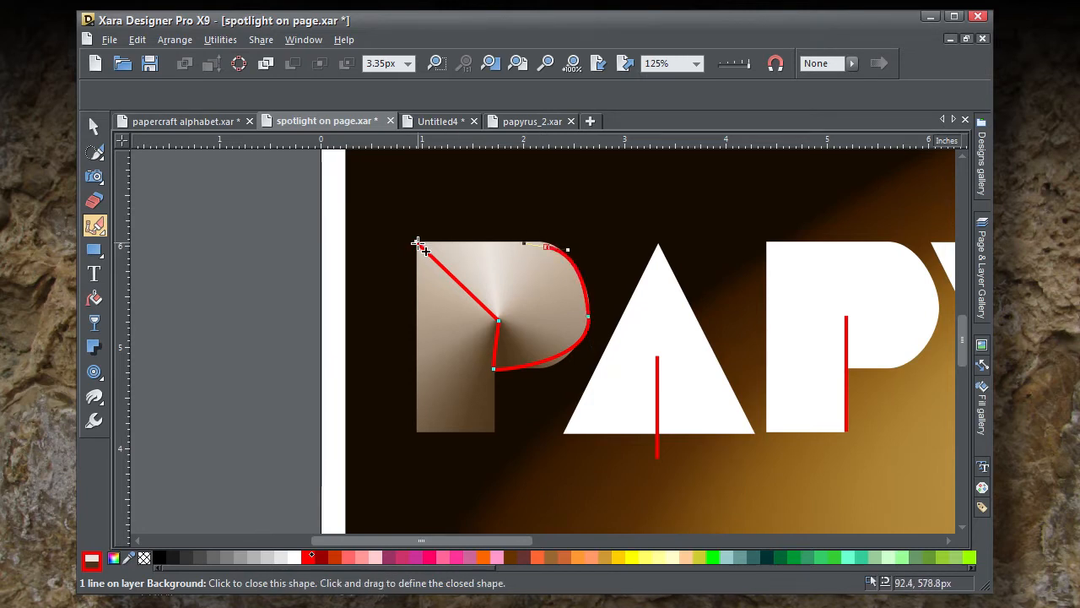
pyautogui.click(420, 246)
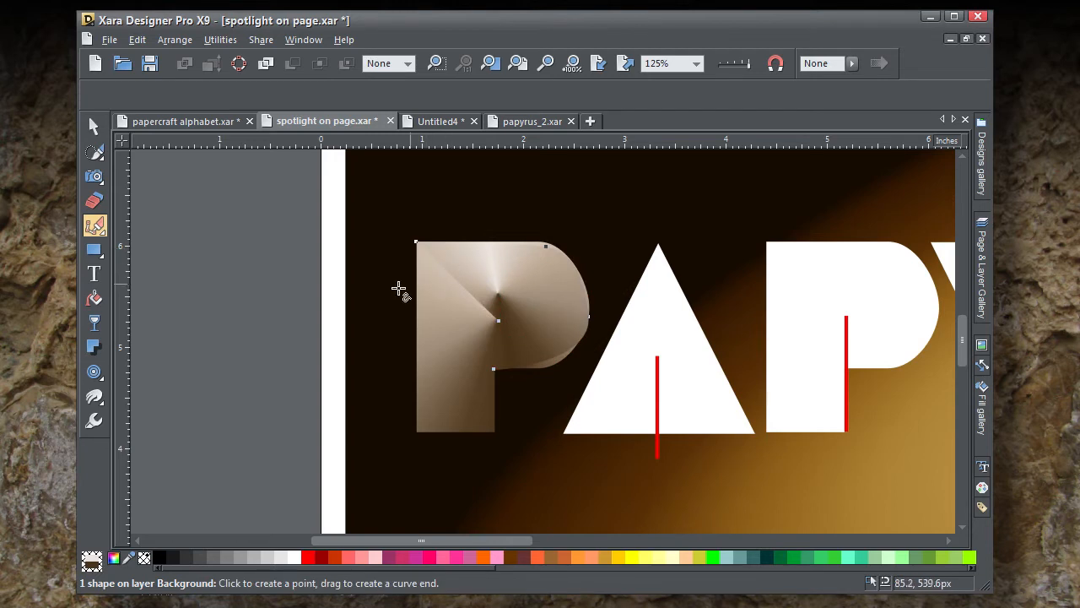
# Step: Recolour the bowl shape Deep Yellow and give it a conical fill centred near the fold point, with its yellow end at the P's top-left corner
pyautogui.click(611, 557)
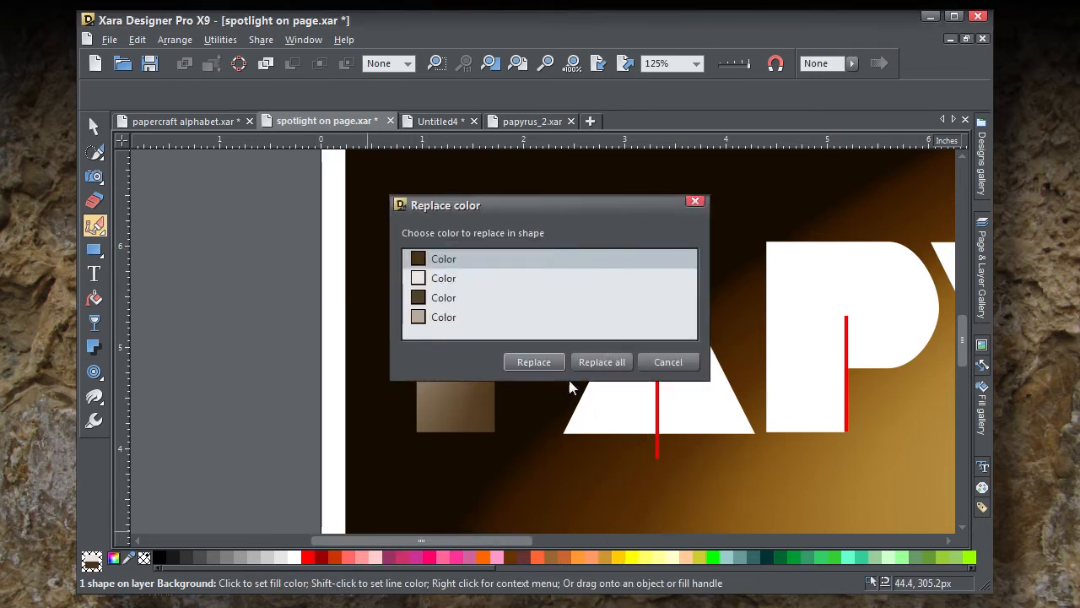
pyautogui.click(600, 362)
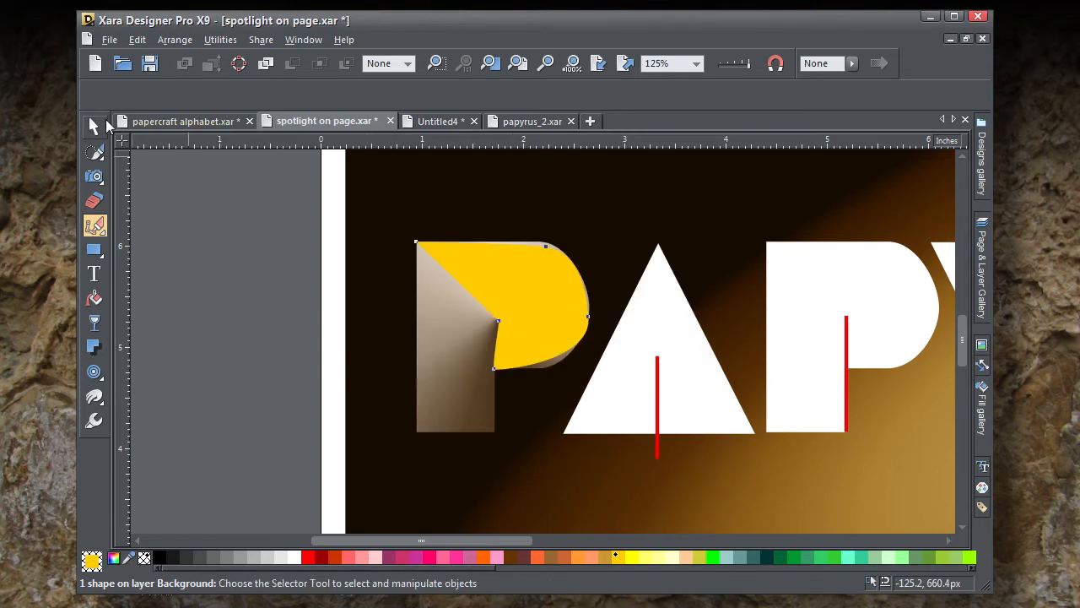
pyautogui.click(95, 127)
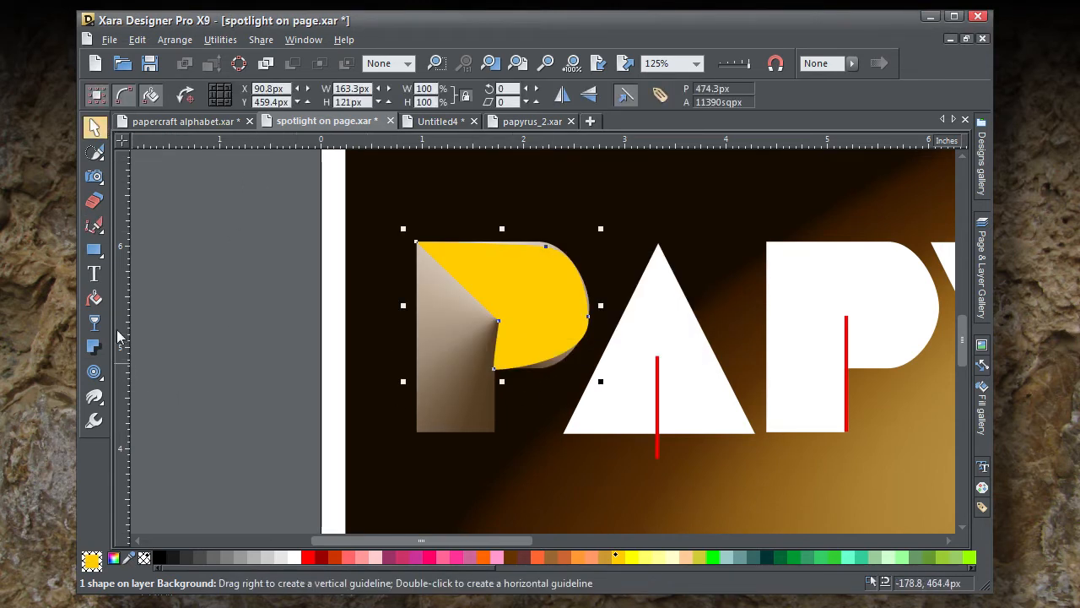
pyautogui.click(100, 304)
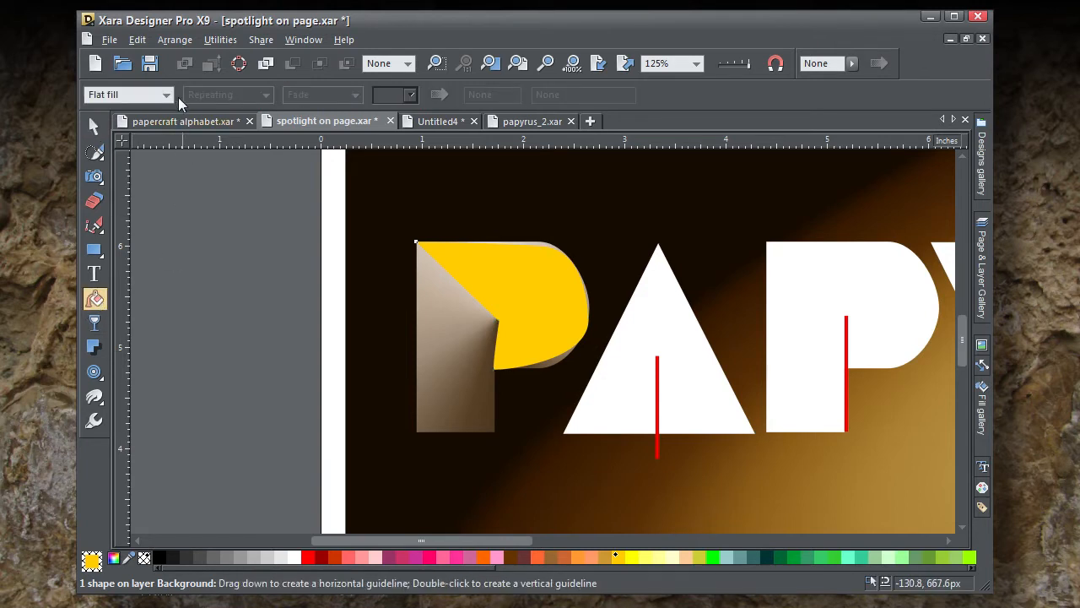
pyautogui.click(168, 93)
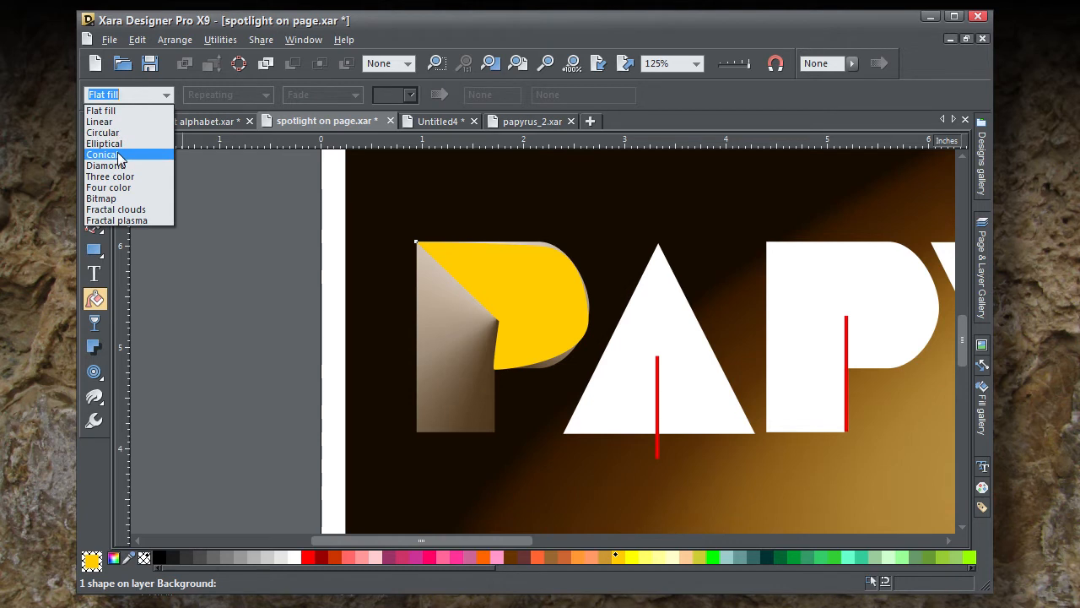
pyautogui.click(118, 156)
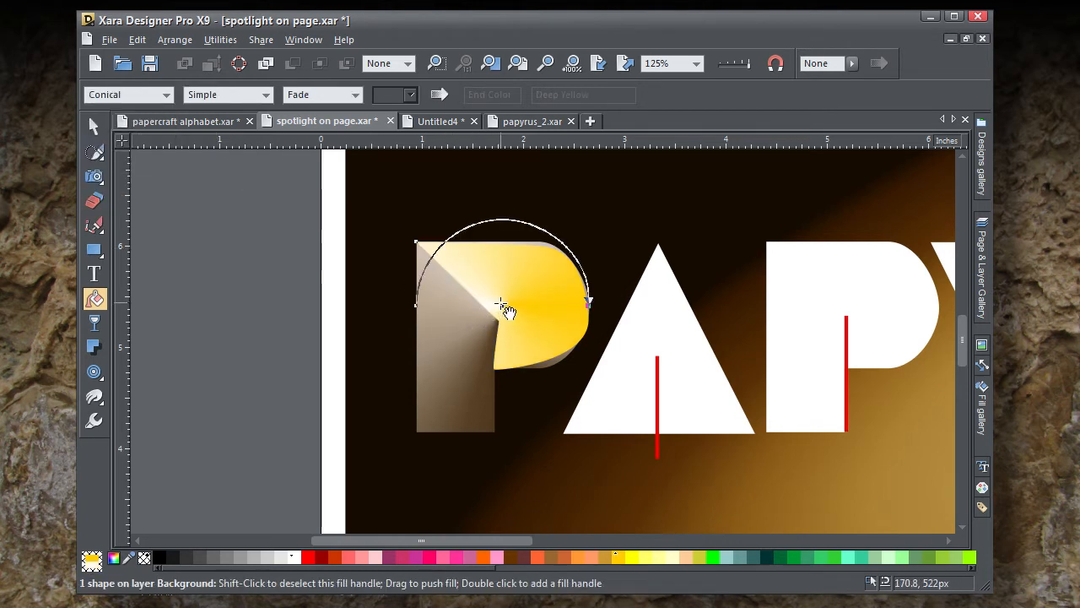
pyautogui.moveTo(504, 305); pyautogui.dragTo(499, 315)
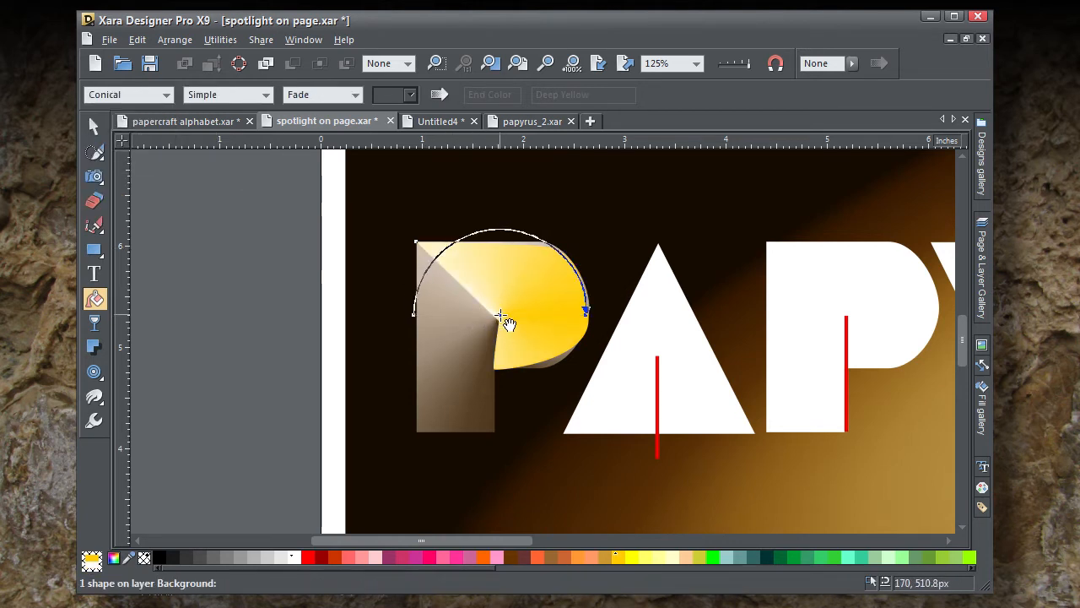
pyautogui.moveTo(589, 315); pyautogui.dragTo(416, 235)
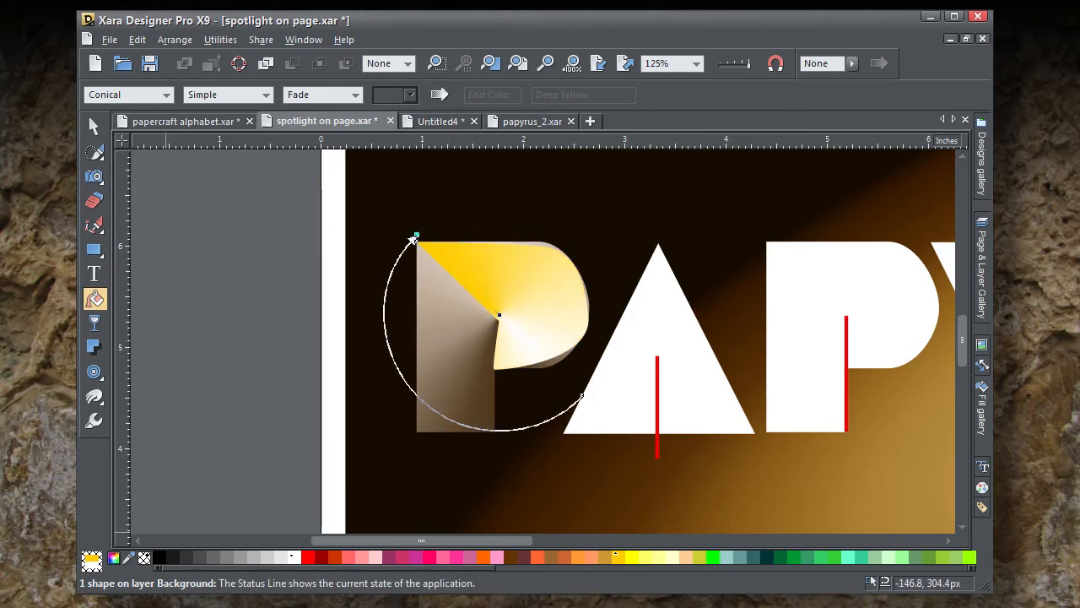
# Step: Set the bowl's conical fill end to a tan (cabaa9) sampled from the P's left piece and its start, shifted slightly upward, to cream f1ebda
pyautogui.click(114, 558)
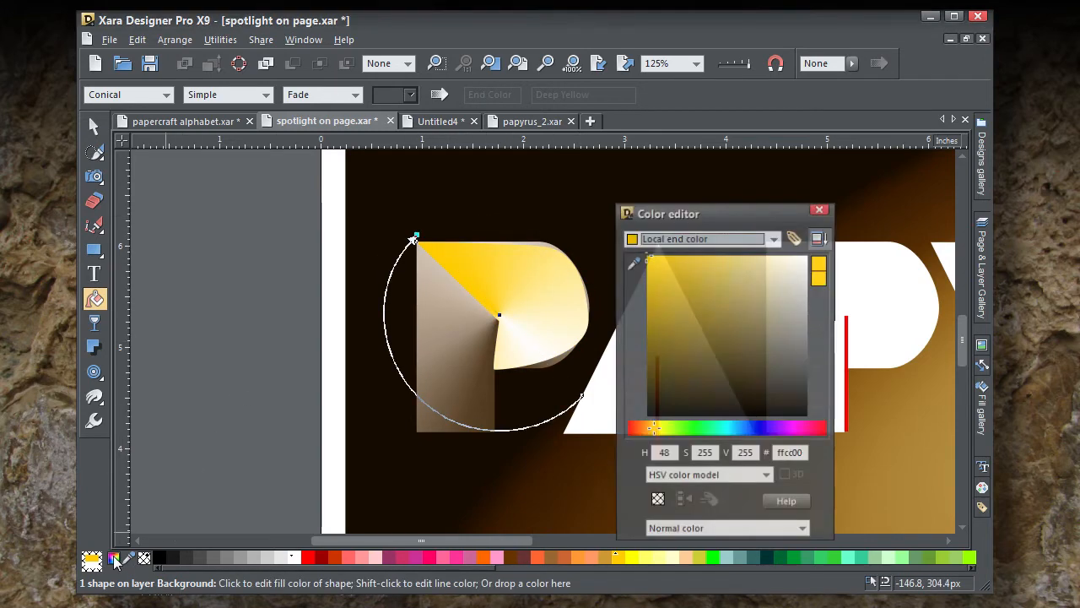
pyautogui.moveTo(633, 262); pyautogui.dragTo(457, 293)
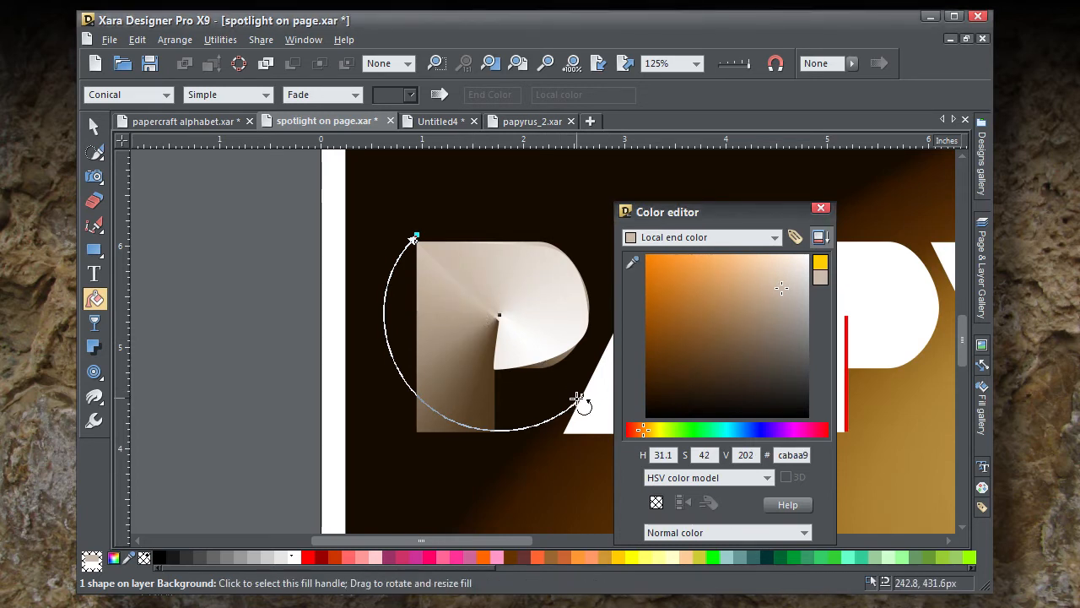
pyautogui.moveTo(584, 400); pyautogui.dragTo(584, 368)
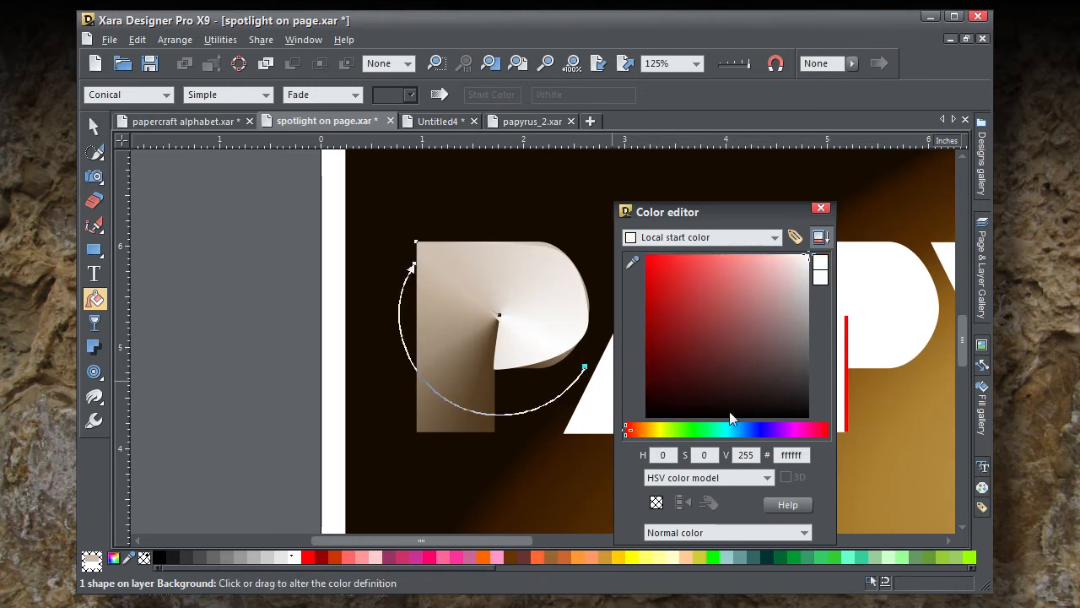
pyautogui.click(650, 432)
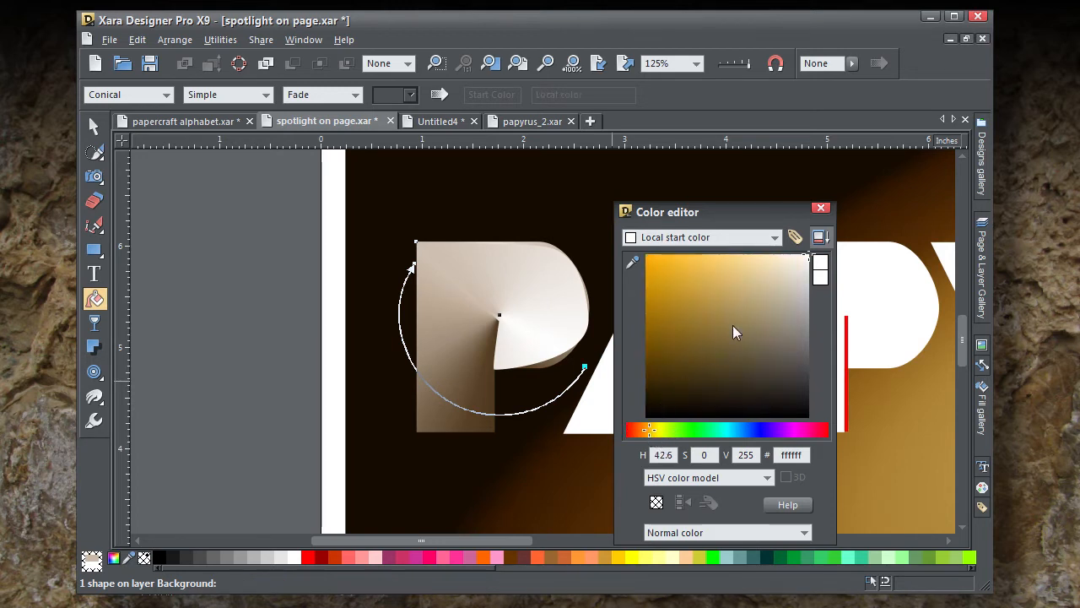
pyautogui.moveTo(794, 269); pyautogui.dragTo(795, 261)
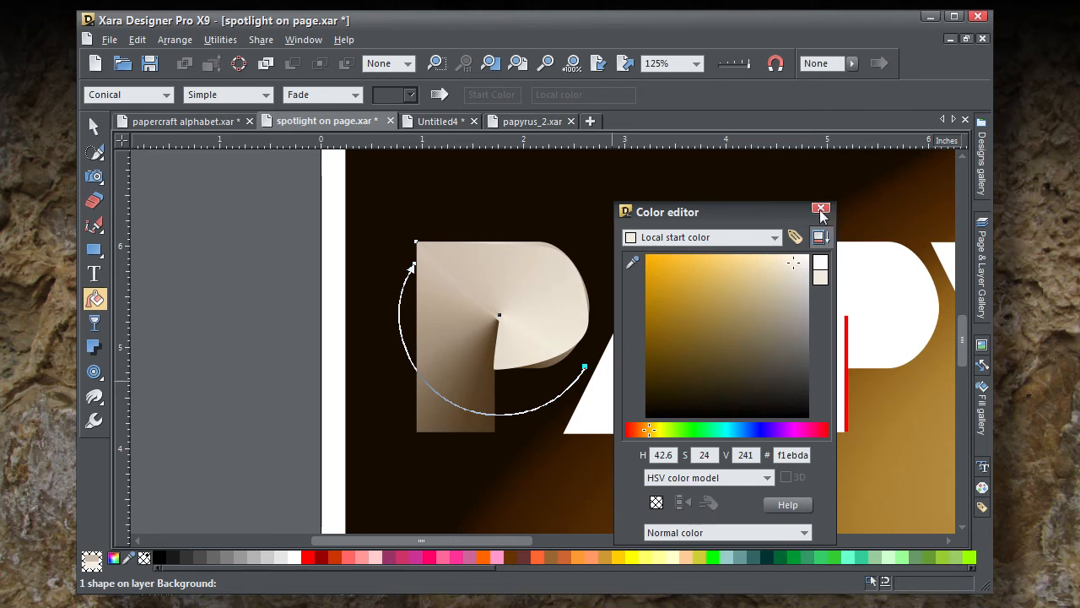
pyautogui.click(820, 209)
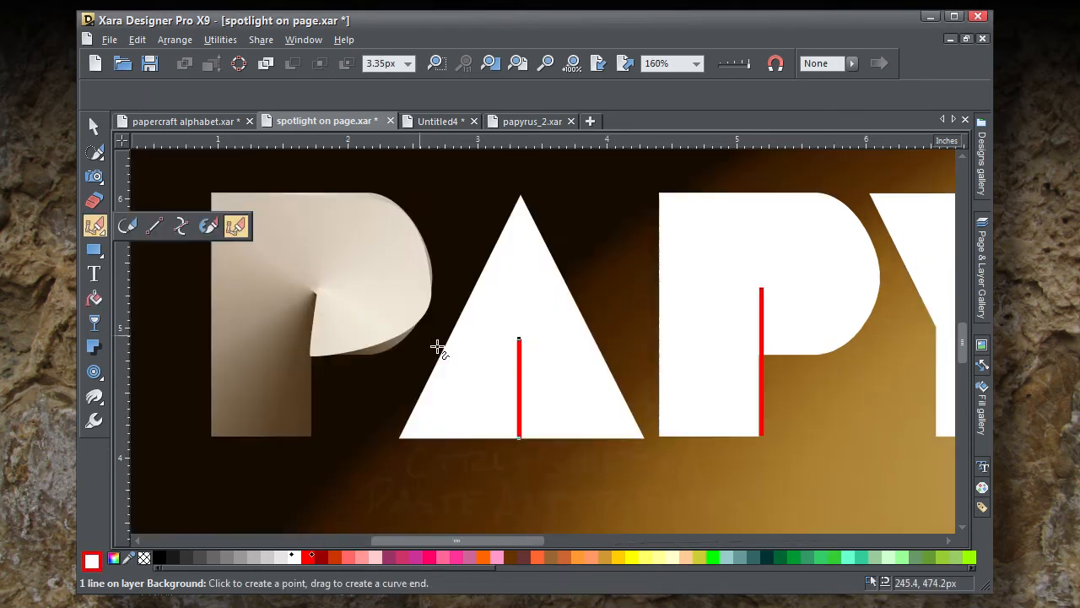
# Step: Draw a closed five-point shape over the A's right part, from the inner fold point via the left edge, apex and right corner to the base centre
pyautogui.click(518, 339)
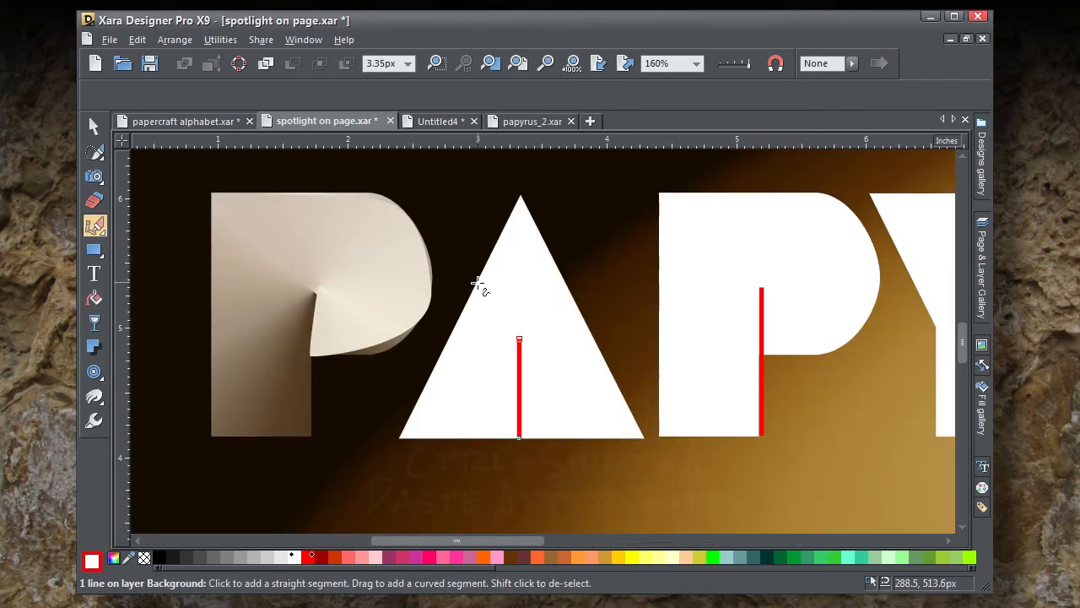
pyautogui.click(479, 284)
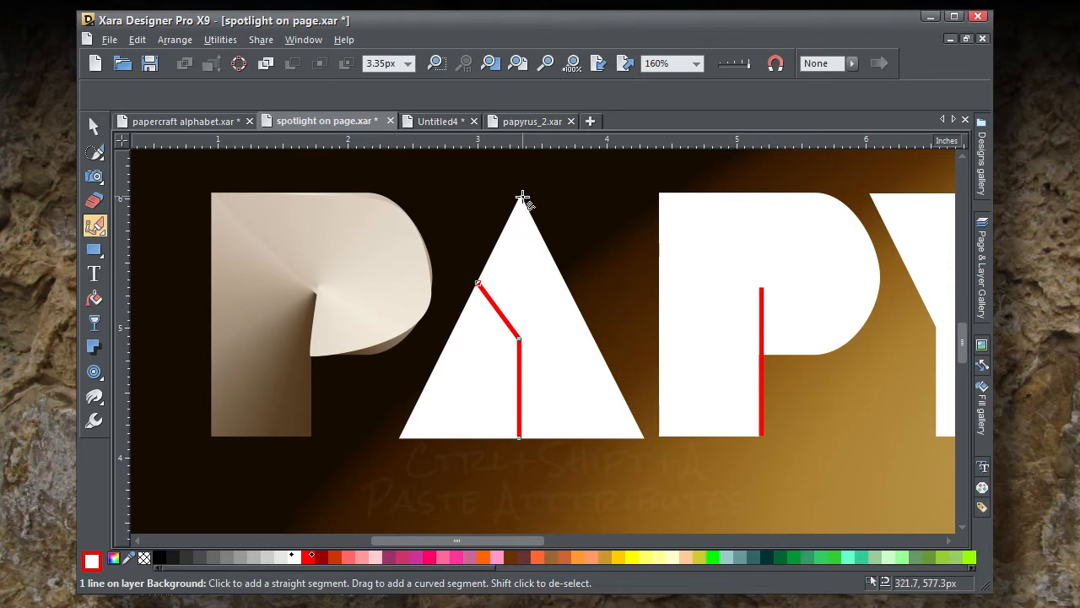
pyautogui.click(522, 199)
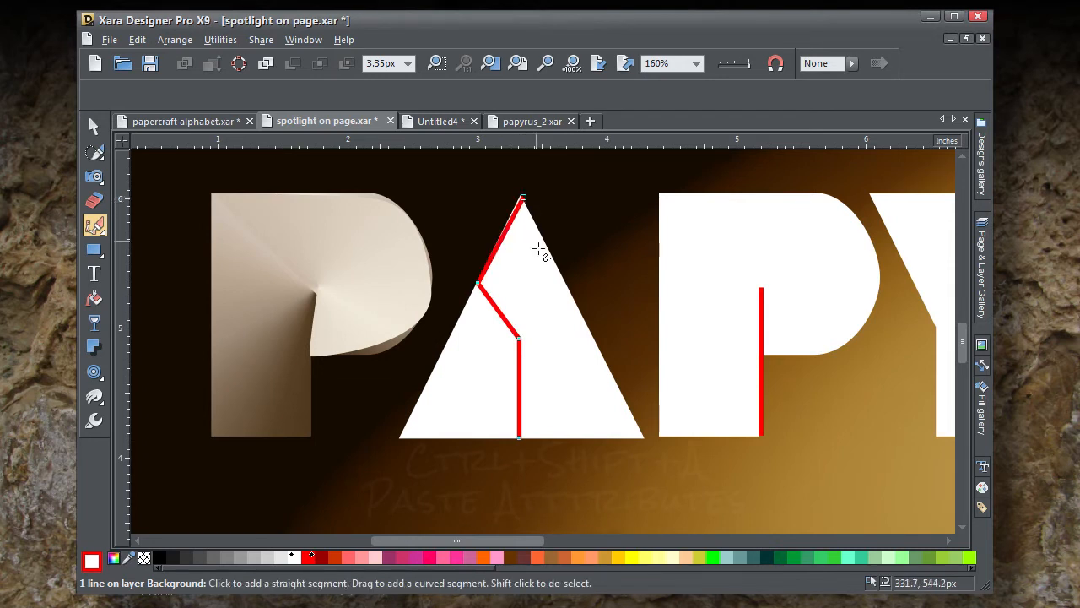
pyautogui.click(642, 439)
pyautogui.click(519, 438)
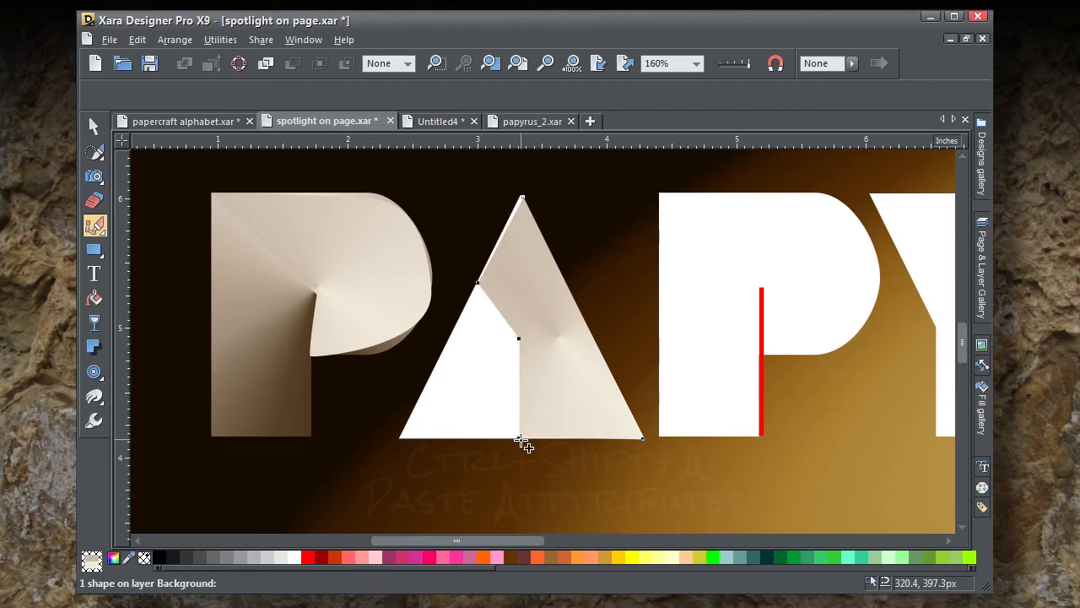
# Step: Copy the attributes of the first P's base group onto the A's base, recentring and rotating the conical fill around the inner fold point
pyautogui.click(95, 127)
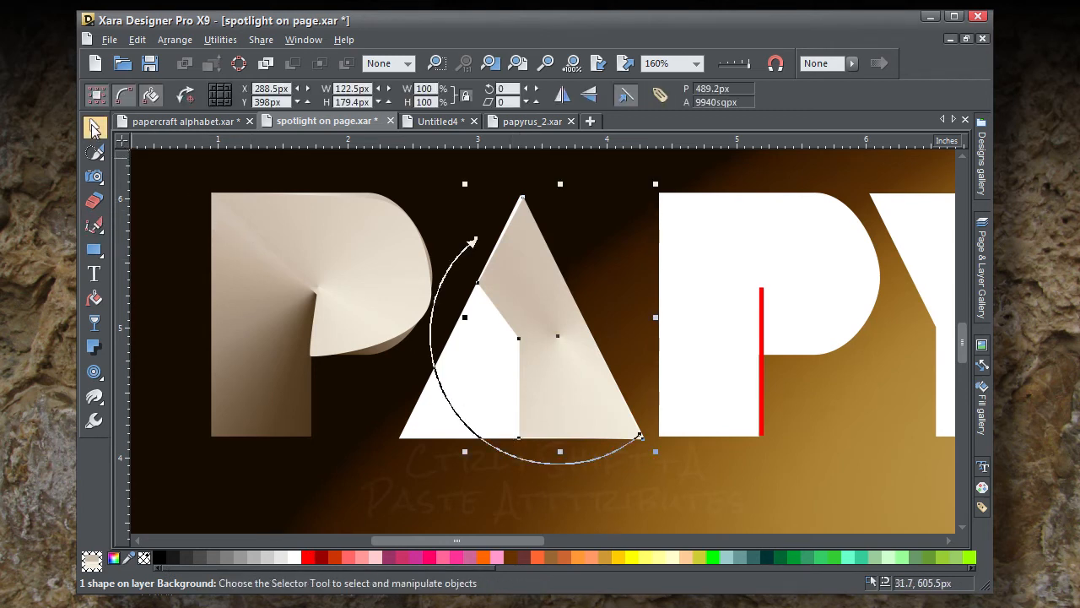
pyautogui.click(266, 349)
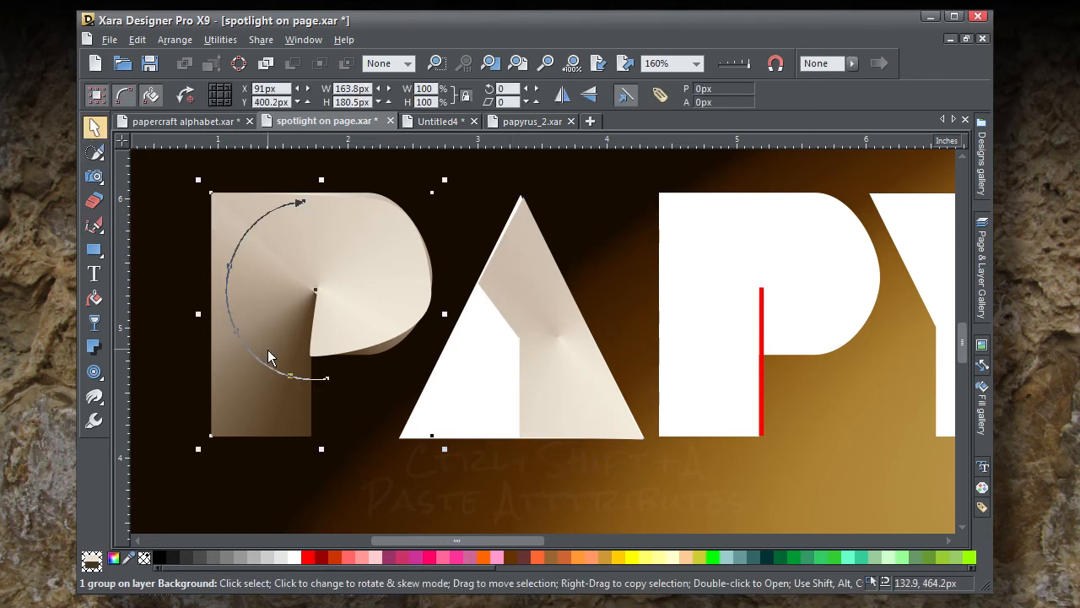
pyautogui.click(136, 40)
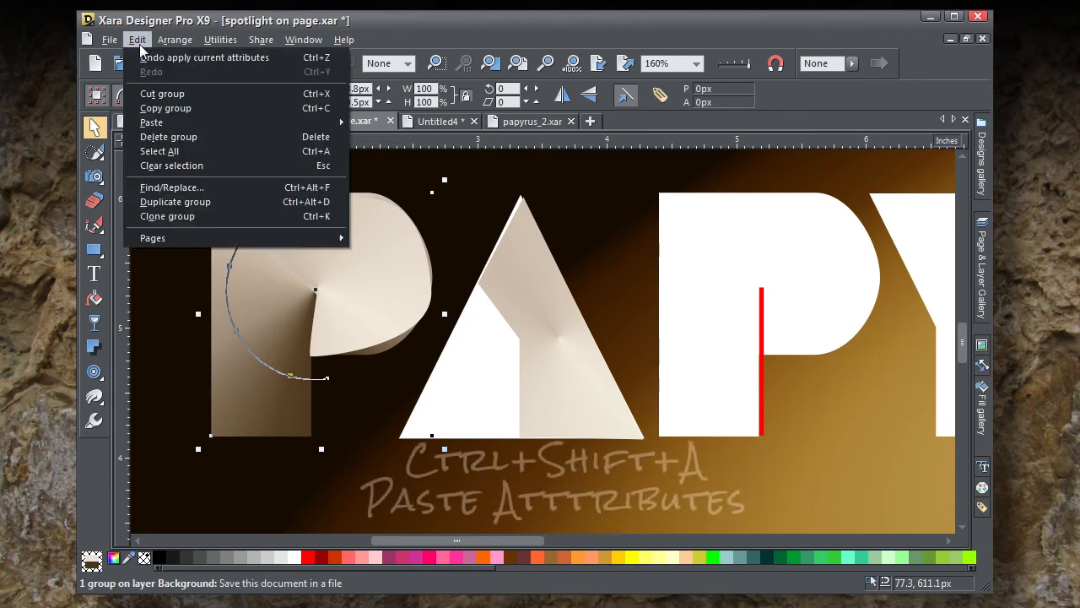
pyautogui.click(145, 108)
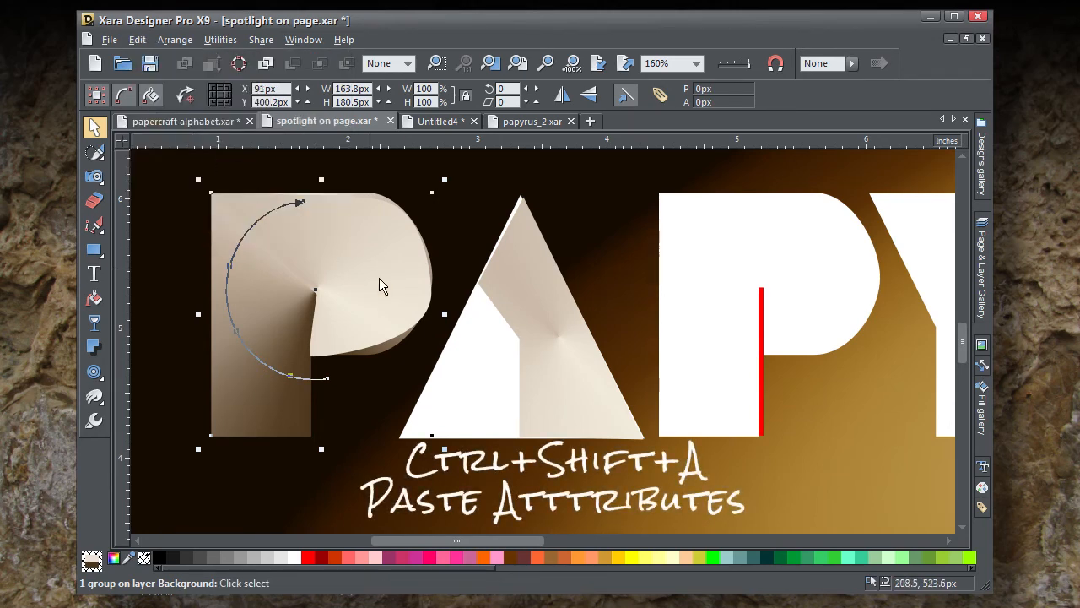
pyautogui.click(469, 394)
pyautogui.hotkey('ctrl', 'shift', 'a')
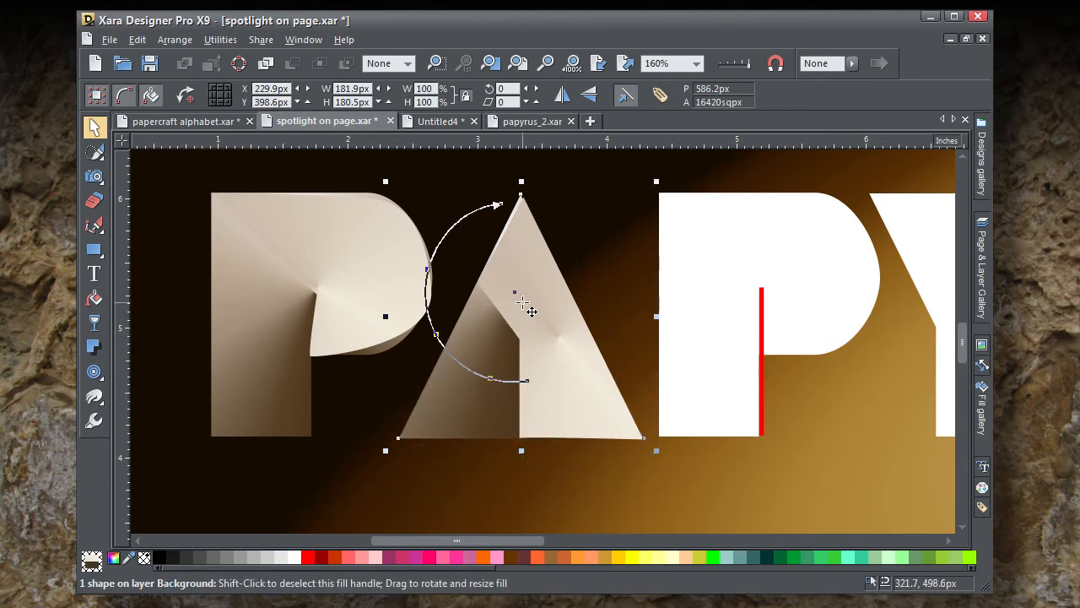
pyautogui.moveTo(514, 293)
pyautogui.mouseDown()
pyautogui.moveTo(516, 342)
pyautogui.moveTo(528, 344)
pyautogui.moveTo(512, 349)
pyautogui.mouseUp()
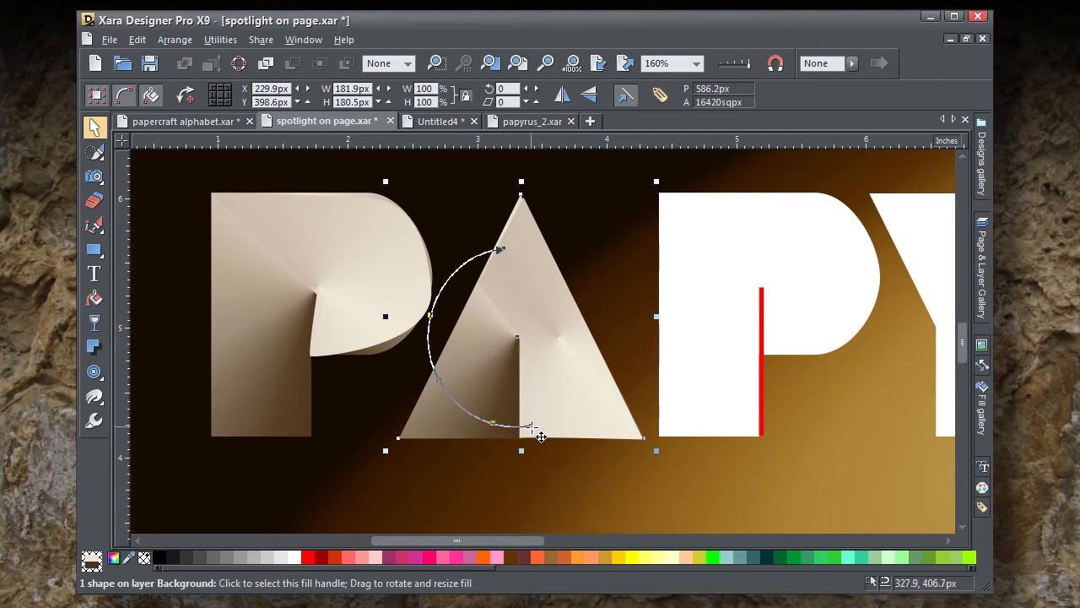
pyautogui.moveTo(522, 430); pyautogui.dragTo(501, 432)
# Step: Move the conical fill centre of the A's right piece to the inner fold point
pyautogui.click(406, 259)
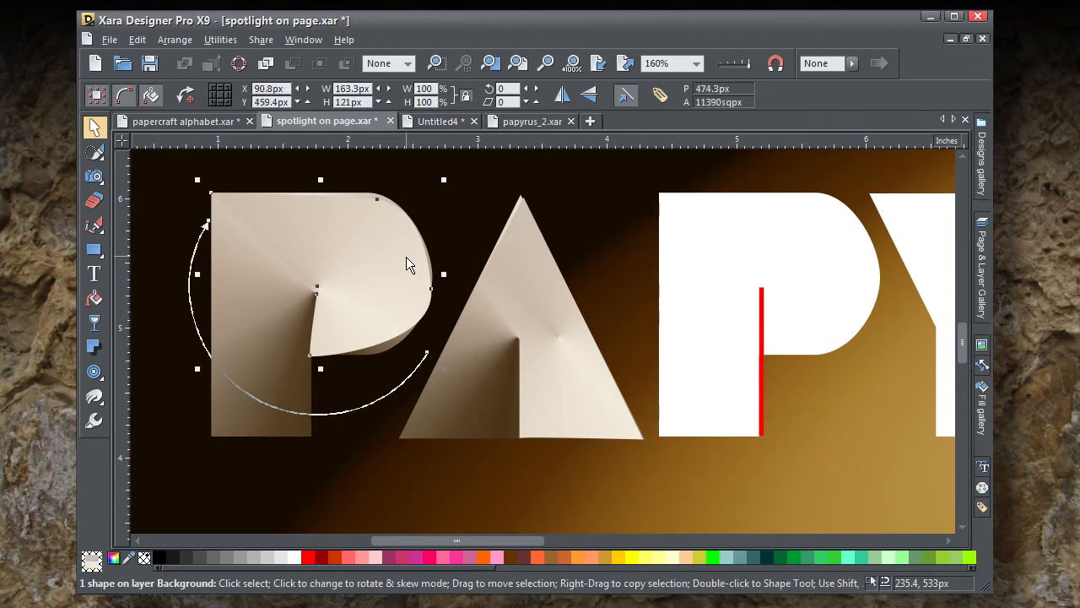
pyautogui.click(552, 329)
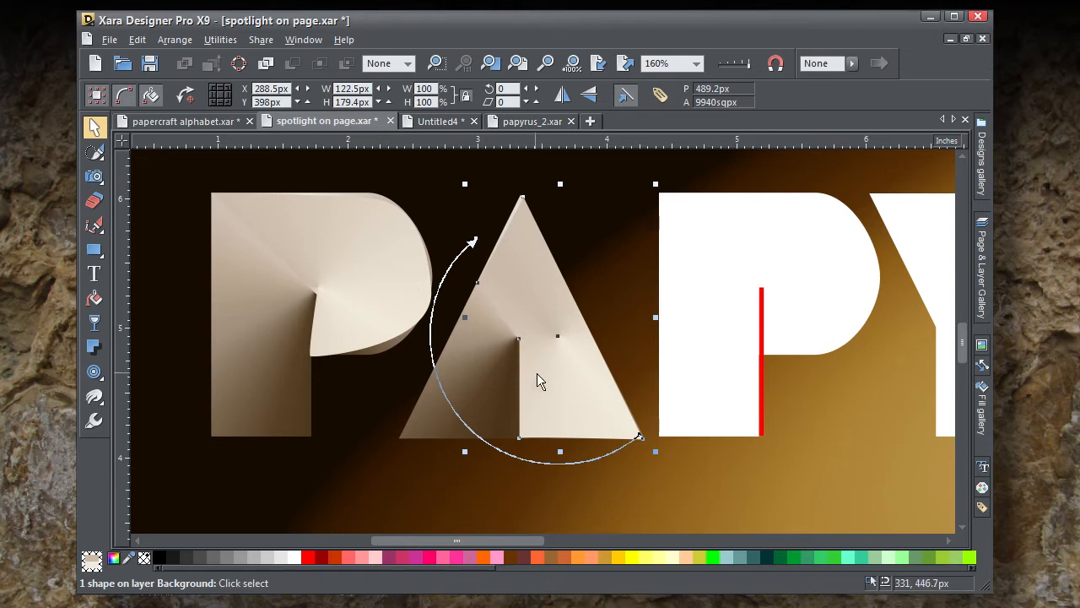
pyautogui.moveTo(563, 344); pyautogui.dragTo(530, 349)
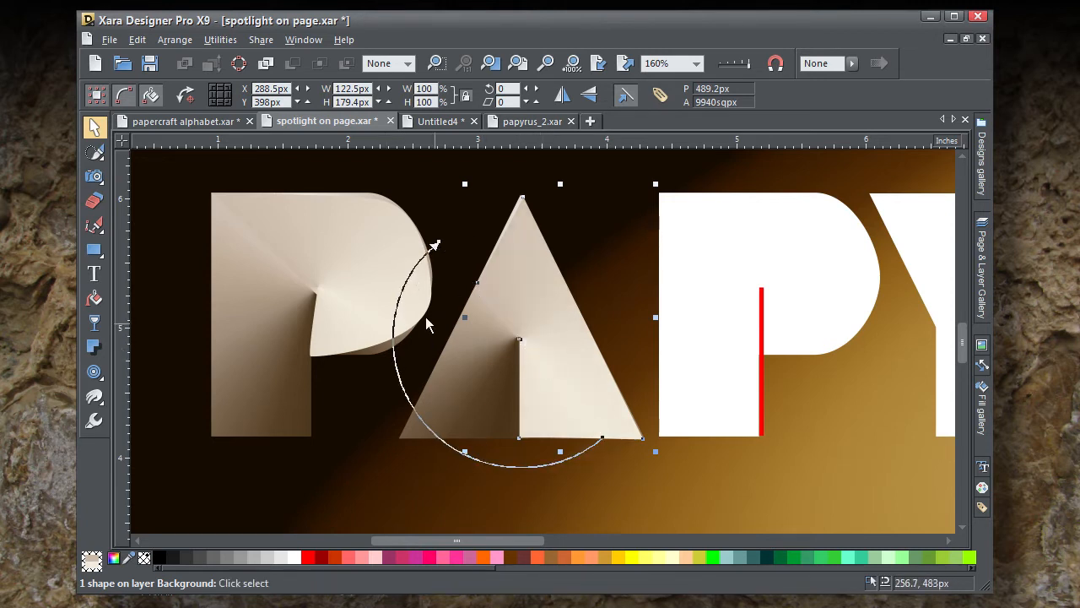
# Step: Paste the P bowl's attributes onto the A's right piece, centre its conical fill on the fold point and shorten the fill radius
pyautogui.click(378, 232)
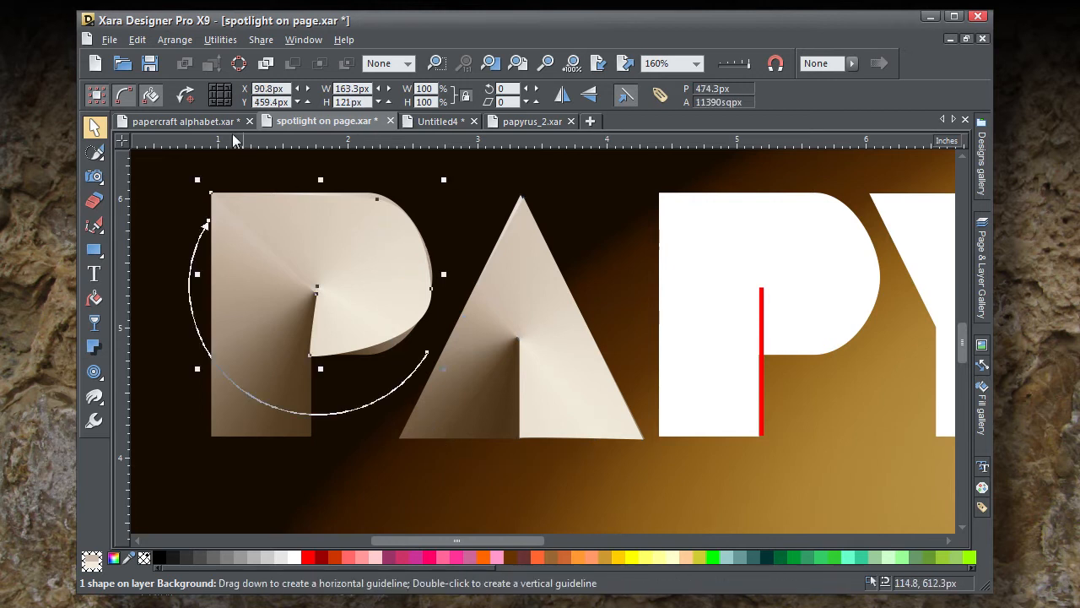
pyautogui.click(137, 40)
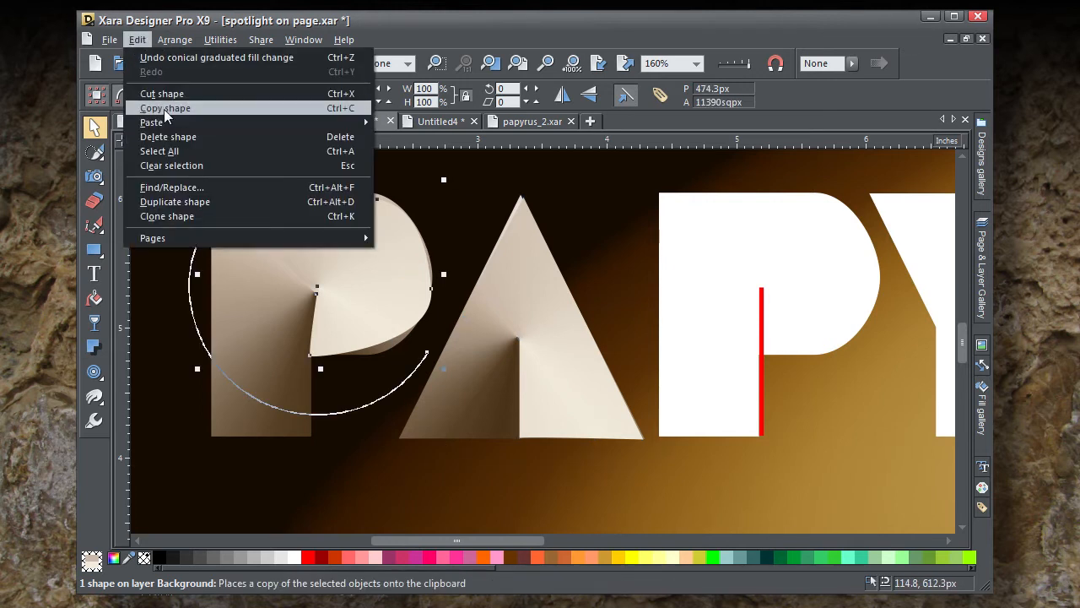
pyautogui.click(165, 108)
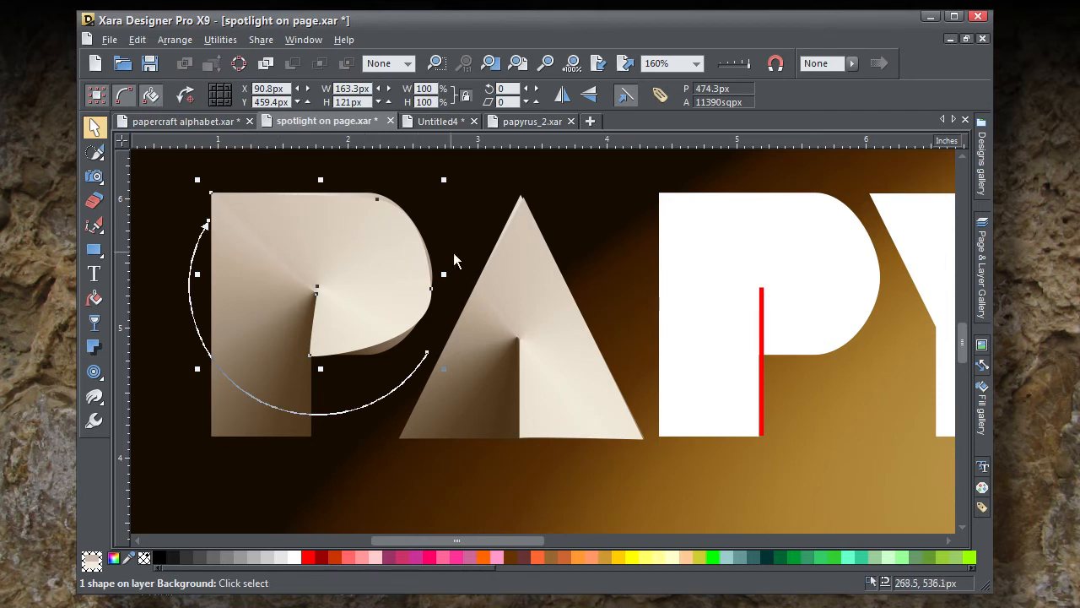
pyautogui.click(529, 228)
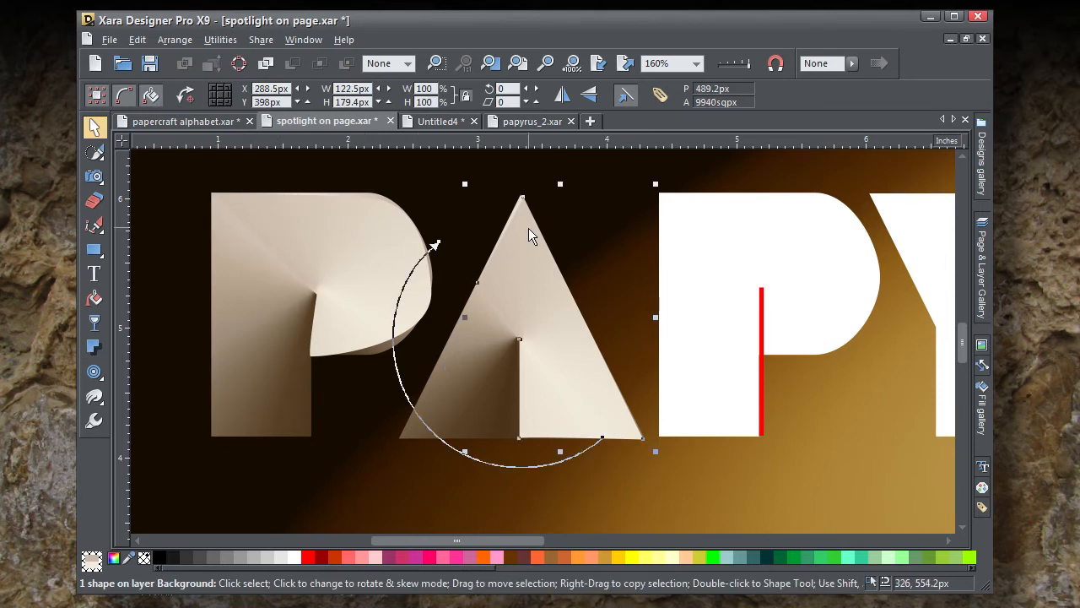
pyautogui.hotkey('ctrl', 'shift', 'a')
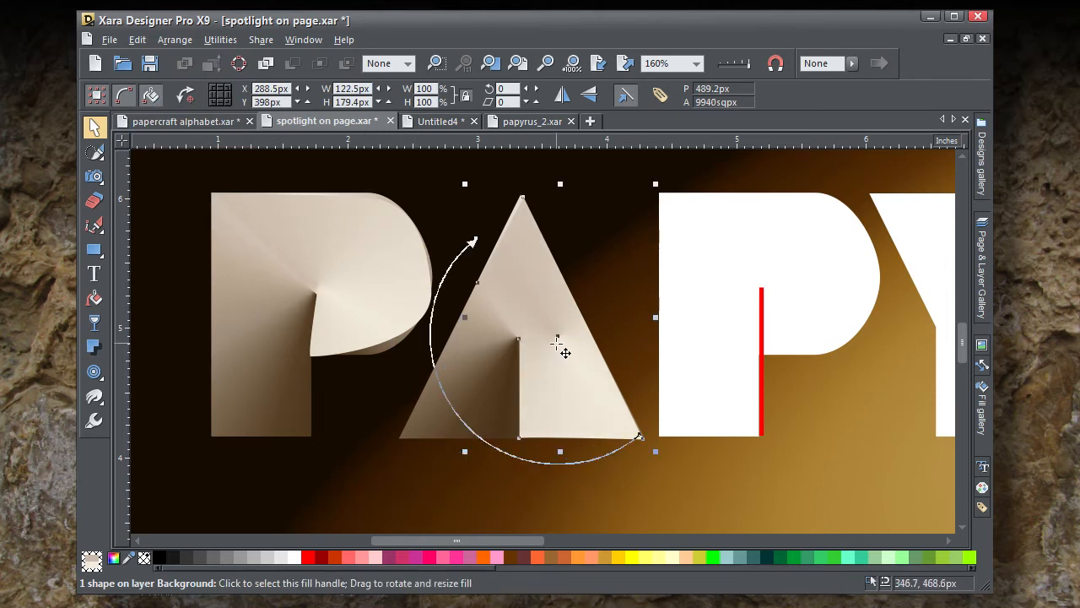
pyautogui.moveTo(557, 338); pyautogui.dragTo(518, 340)
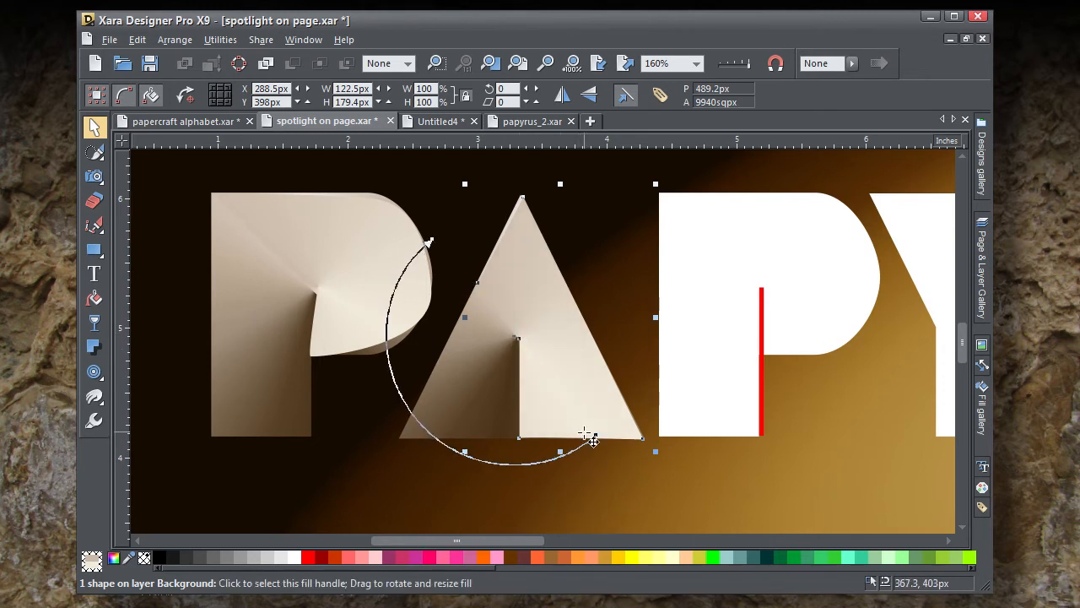
pyautogui.moveTo(594, 436); pyautogui.dragTo(568, 401)
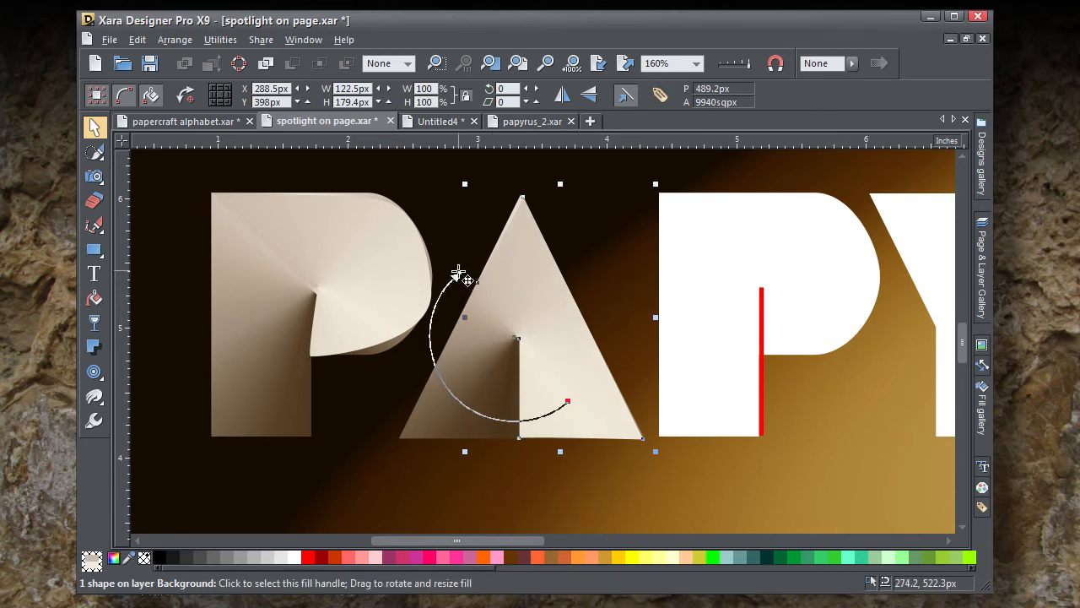
# Step: Set the end colour of the A's right-piece fill to tan c4b3a0, sampled from the letter near the left edge of the fold
pyautogui.click(114, 557)
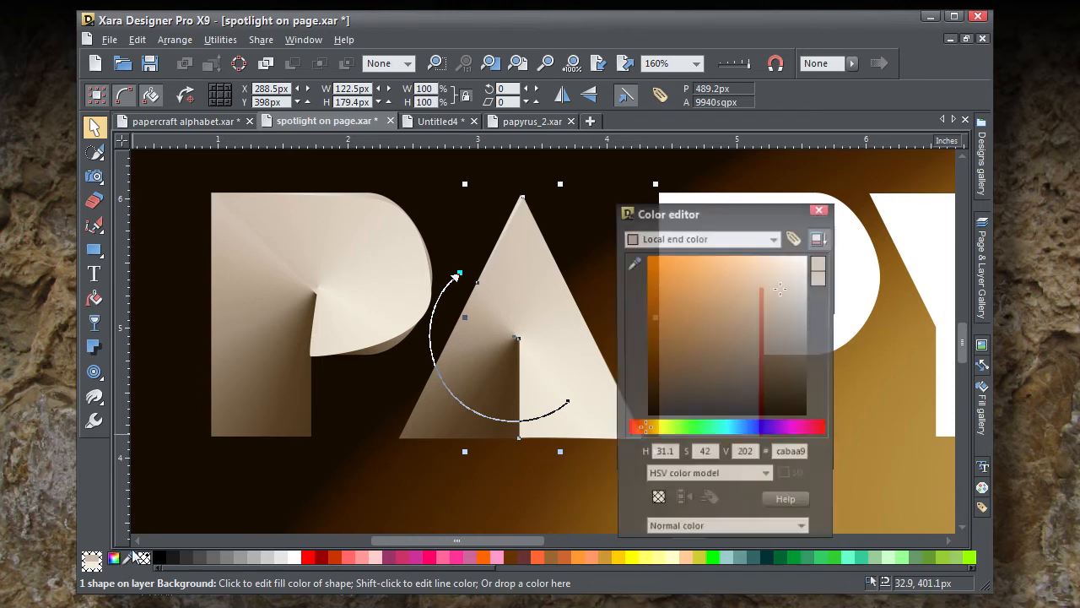
pyautogui.moveTo(633, 262); pyautogui.dragTo(478, 295)
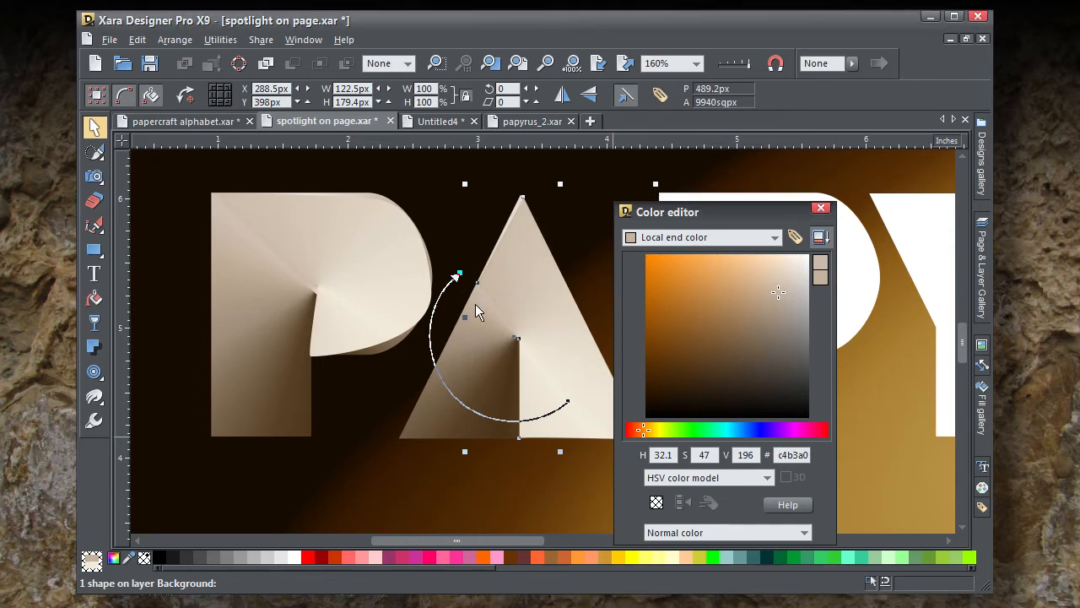
pyautogui.click(823, 209)
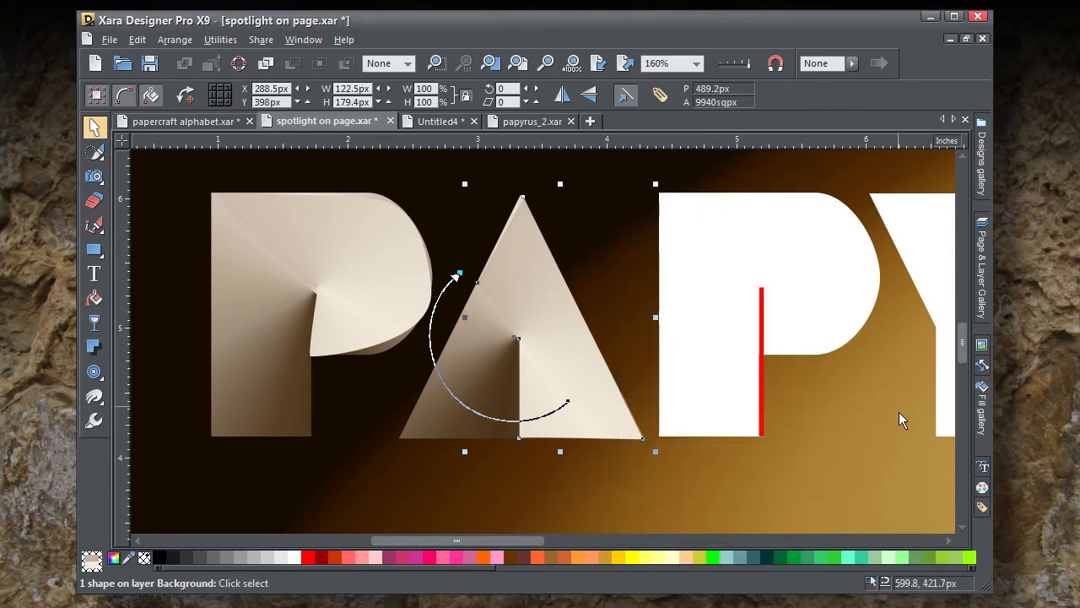
pyautogui.click(160, 251)
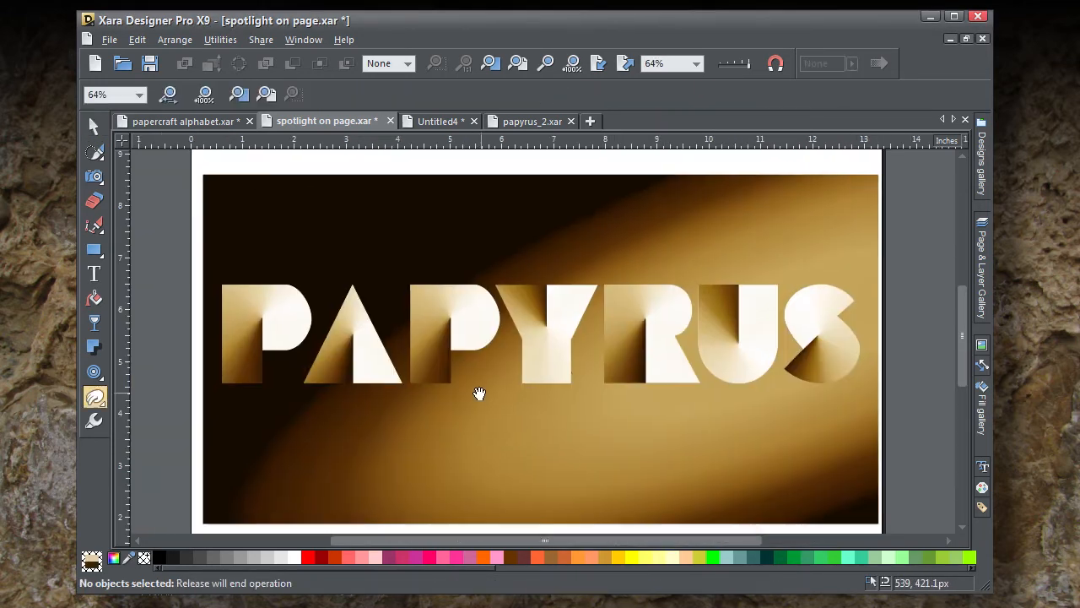
# Step: Group the two pieces of the first P, and group the two pieces of the A
pyautogui.moveTo(478, 393); pyautogui.dragTo(492, 390)
pyautogui.moveTo(185, 265); pyautogui.dragTo(225, 333)
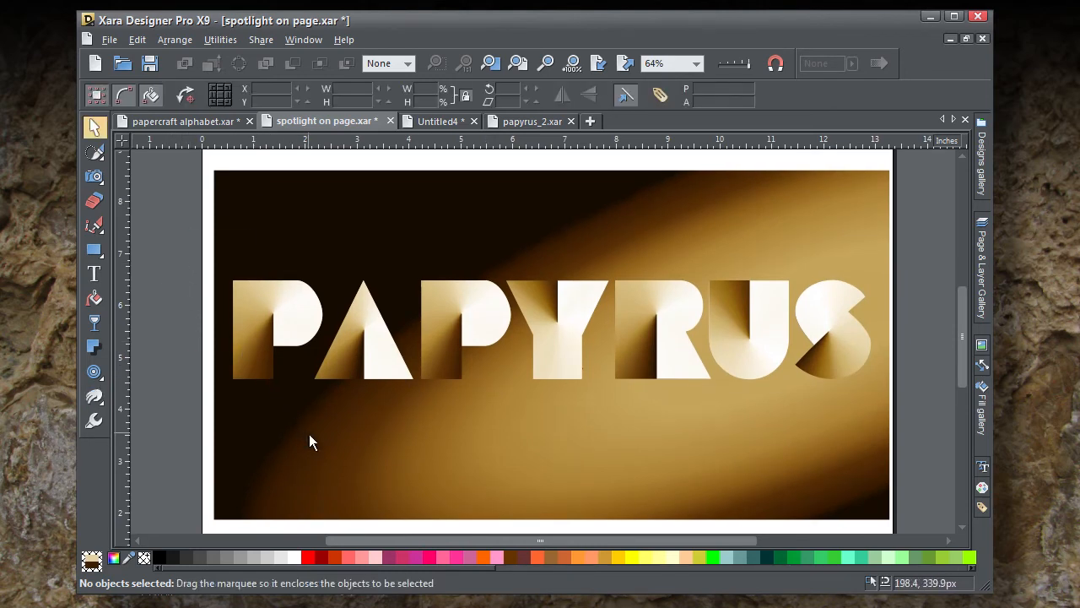
pyautogui.moveTo(308, 434); pyautogui.dragTo(329, 462)
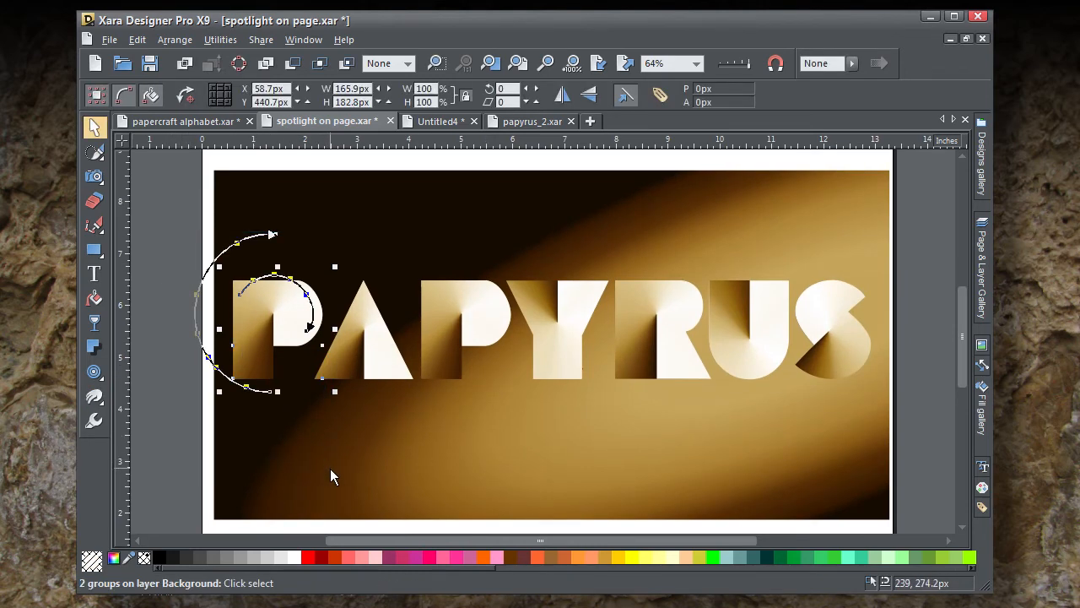
pyautogui.hotkey('ctrl', 'g')
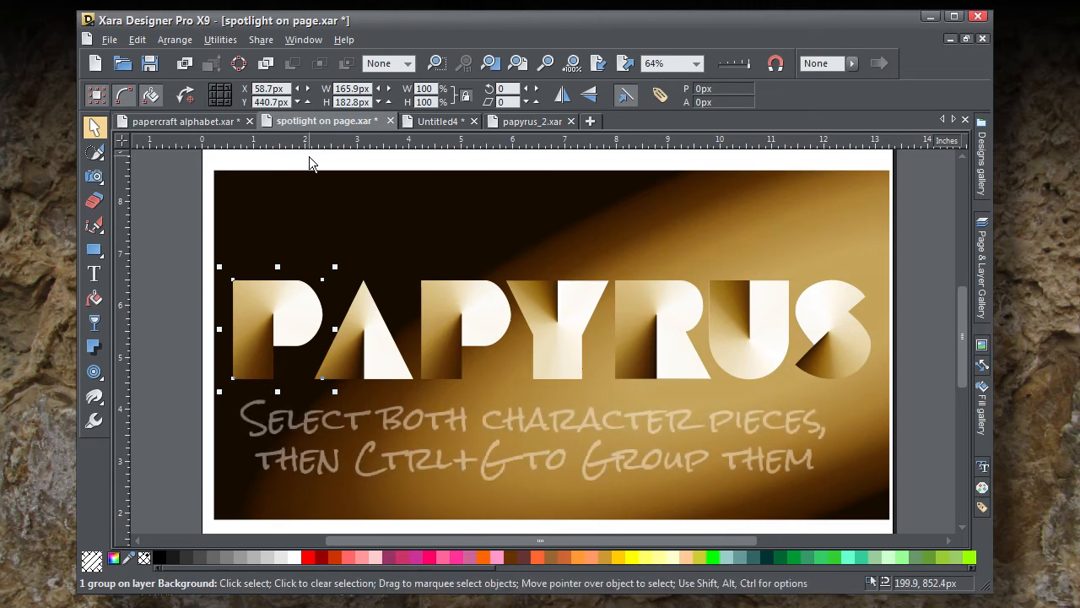
pyautogui.moveTo(309, 156); pyautogui.dragTo(425, 434)
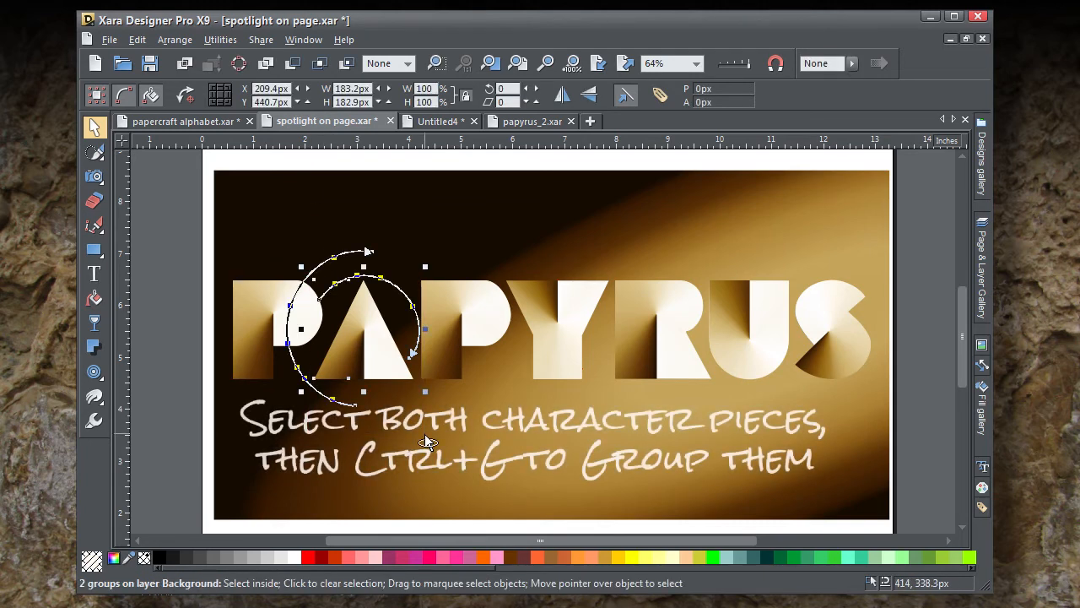
pyautogui.hotkey('ctrl', 'g')
pyautogui.click(385, 160)
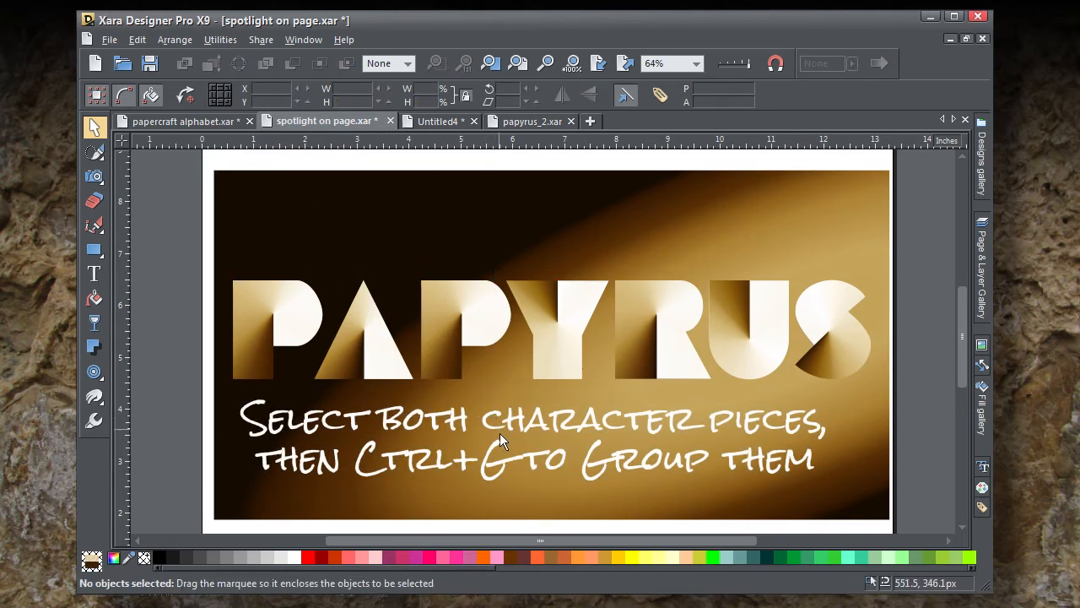
# Step: Group the pieces of the second P into one object and the pieces of the Y into another
pyautogui.moveTo(499, 434); pyautogui.dragTo(521, 458)
pyautogui.hotkey('ctrl', 'g')
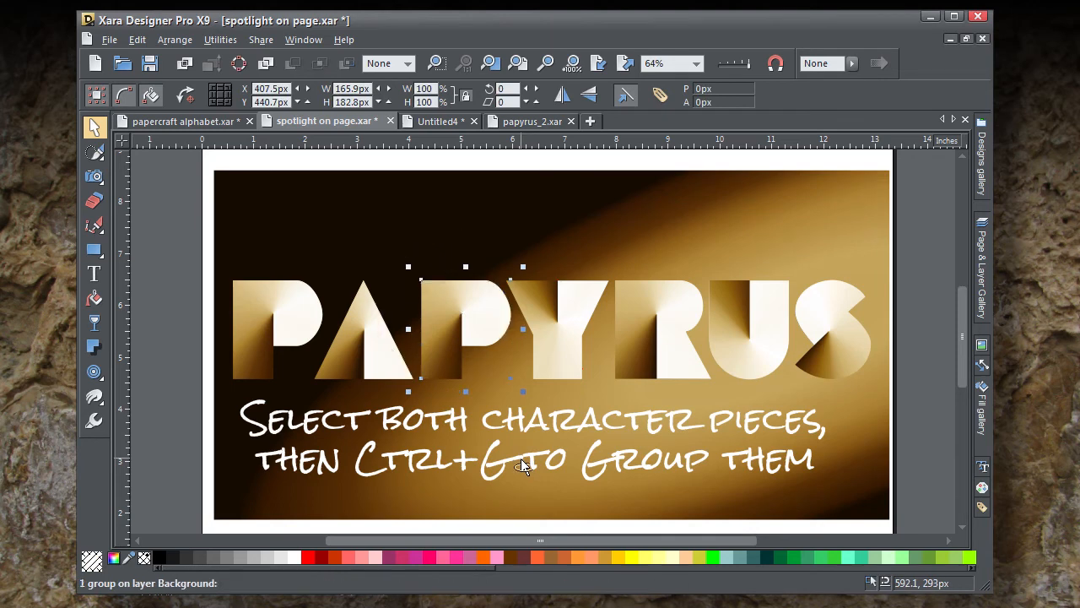
pyautogui.moveTo(497, 158); pyautogui.dragTo(619, 469)
pyautogui.hotkey('ctrl', 'g')
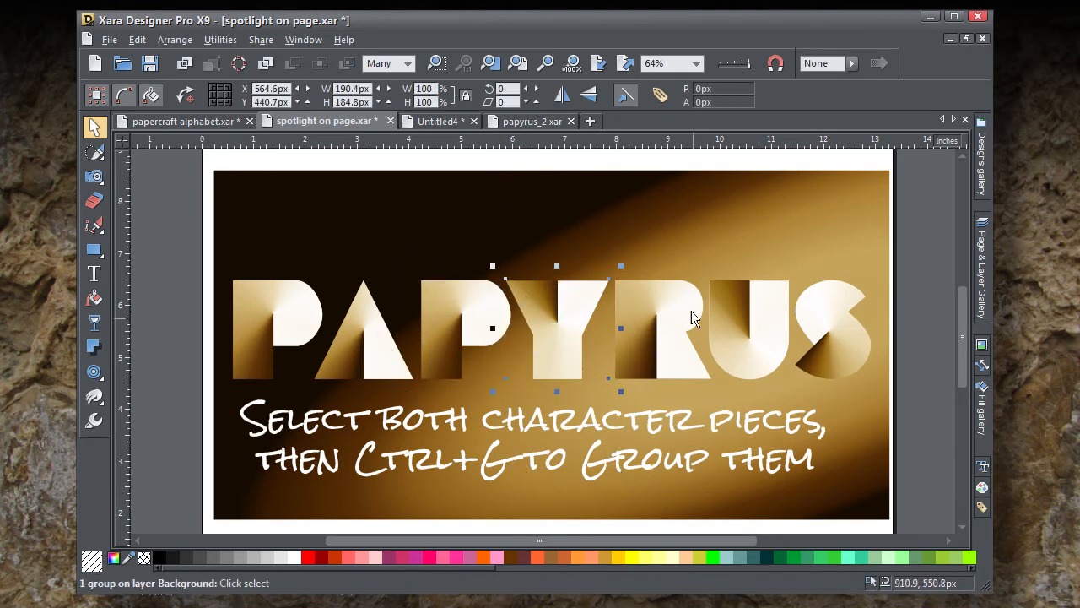
# Step: Group the two pieces of the R, and group the two pieces of the U
pyautogui.click(608, 163)
pyautogui.moveTo(616, 158); pyautogui.dragTo(720, 454)
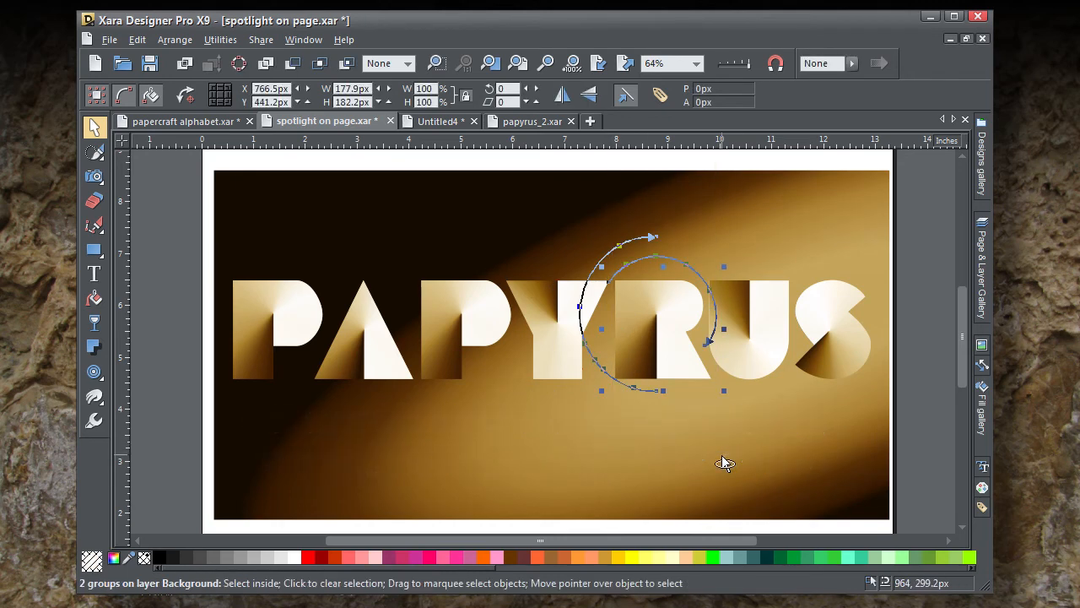
pyautogui.hotkey('ctrl', 'g')
pyautogui.moveTo(685, 162); pyautogui.dragTo(793, 434)
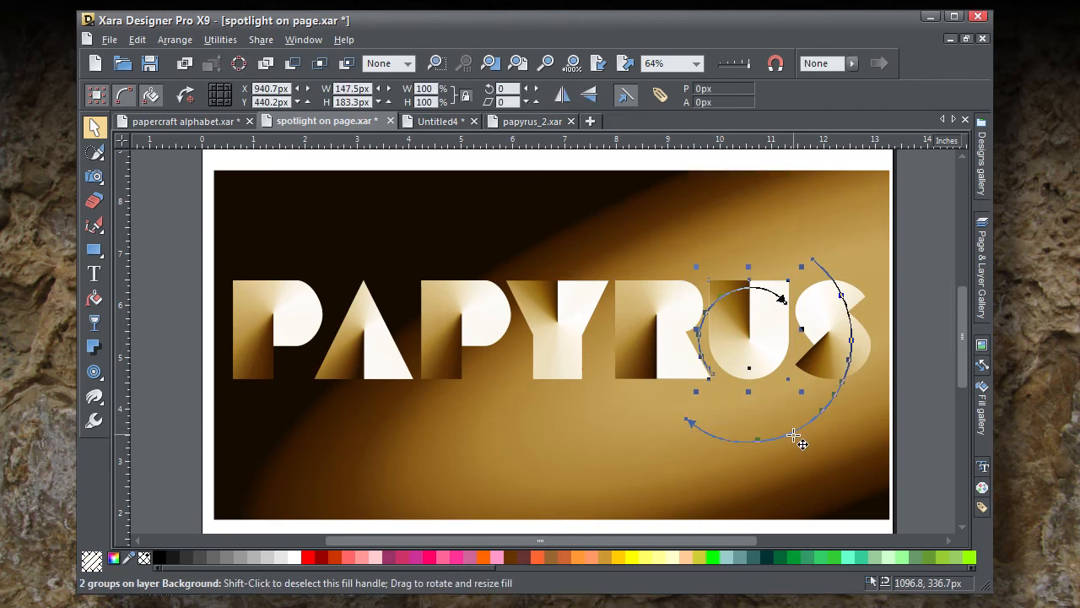
pyautogui.hotkey('ctrl', 'g')
# Step: Group the two pieces of the S, leaving the neighbouring U out of the selection
pyautogui.click(809, 166)
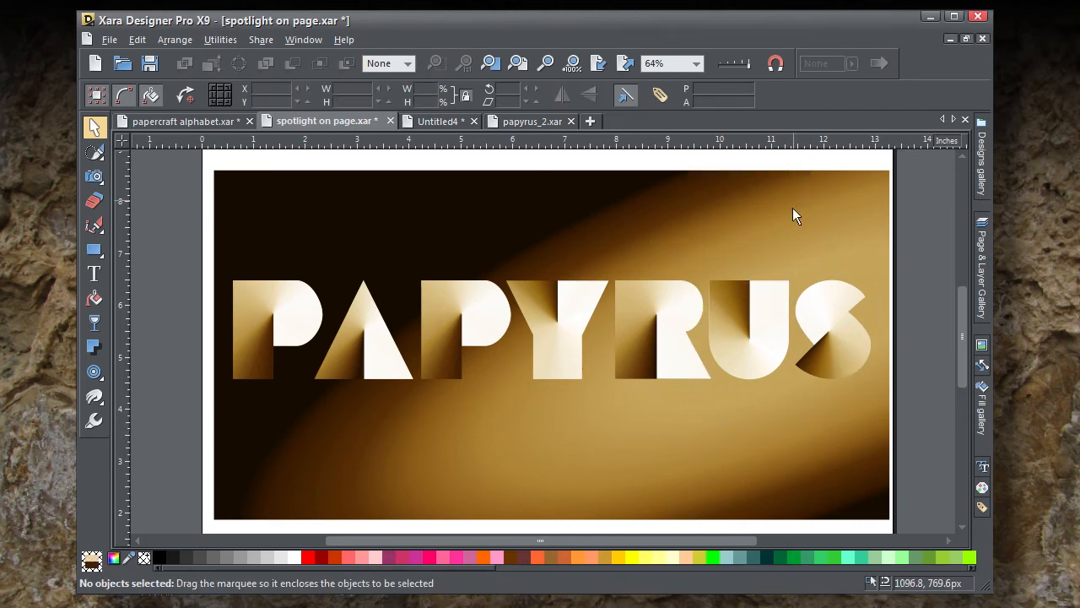
pyautogui.moveTo(919, 255); pyautogui.dragTo(688, 467)
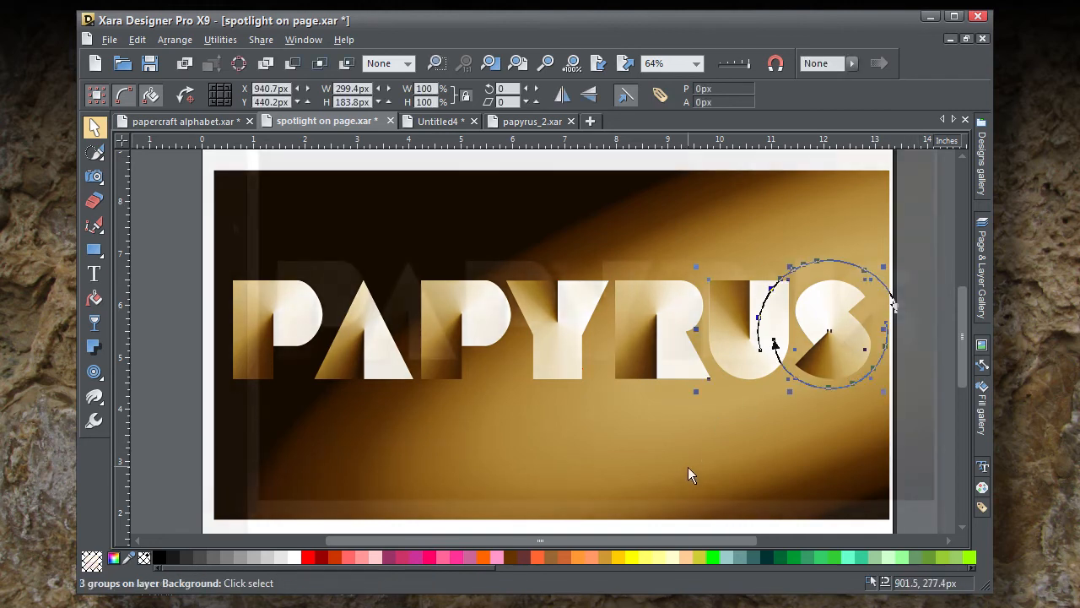
pyautogui.moveTo(925, 240); pyautogui.dragTo(768, 413)
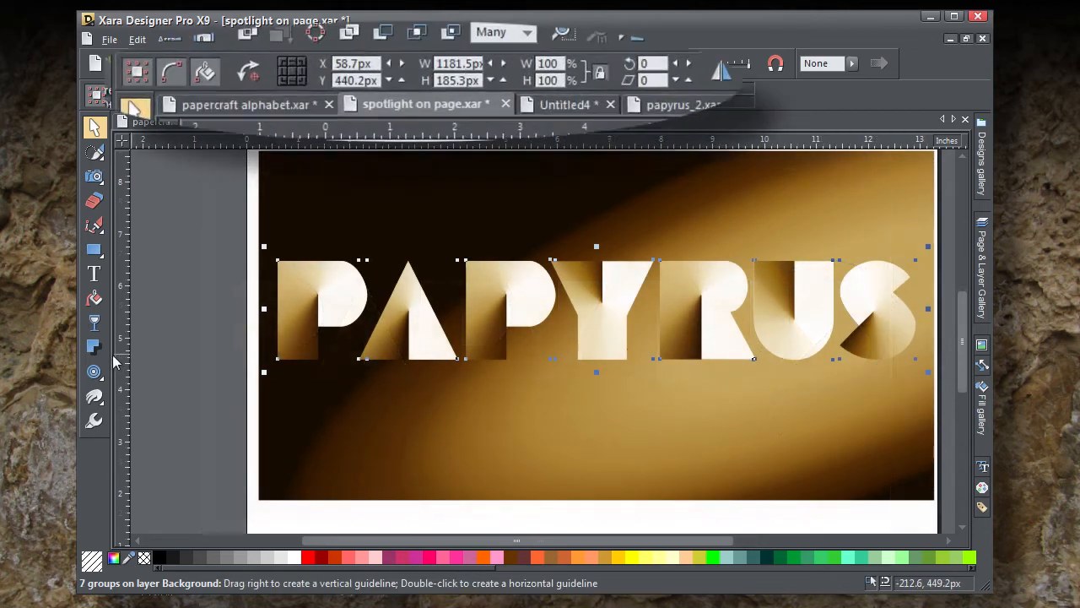
# Step: Apply a glow shadow to all seven letter groups, greatly reducing its transparency and setting its blur to 39.6px
pyautogui.click(94, 346)
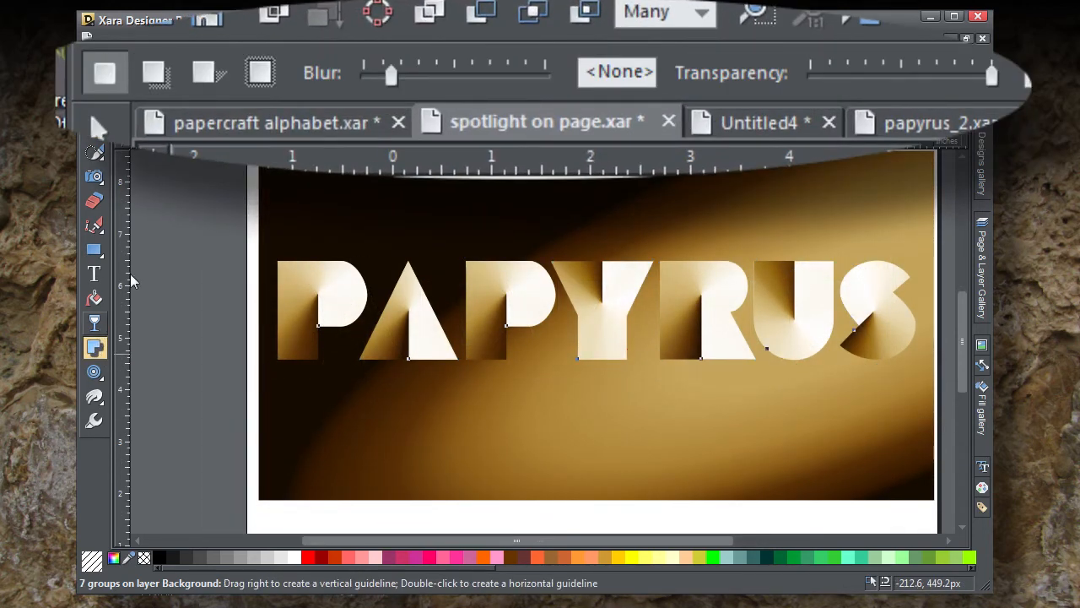
pyautogui.click(153, 73)
pyautogui.click(261, 72)
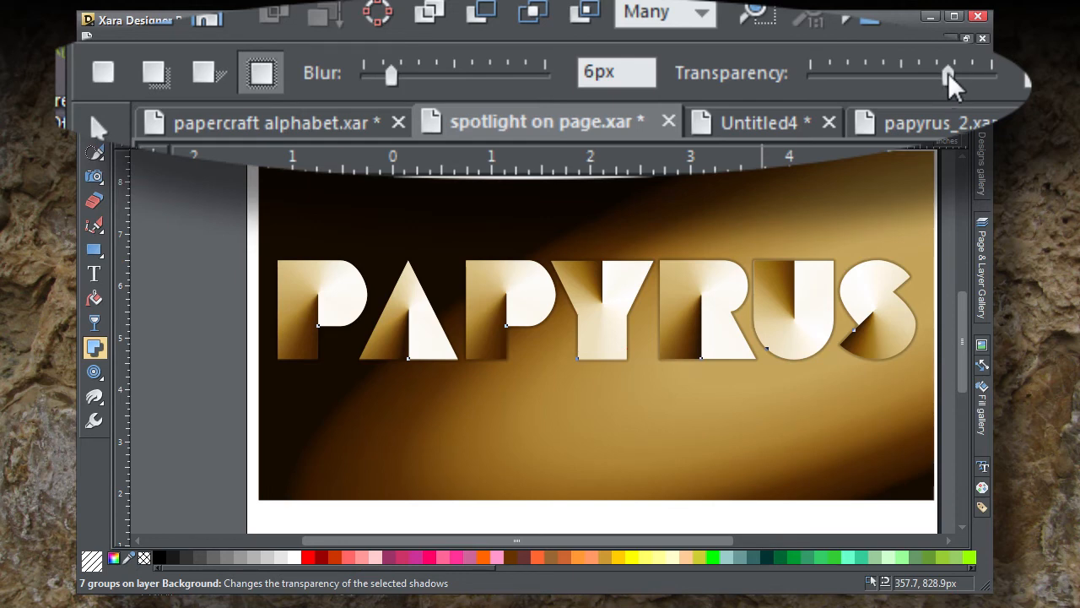
pyautogui.moveTo(948, 72); pyautogui.dragTo(849, 74)
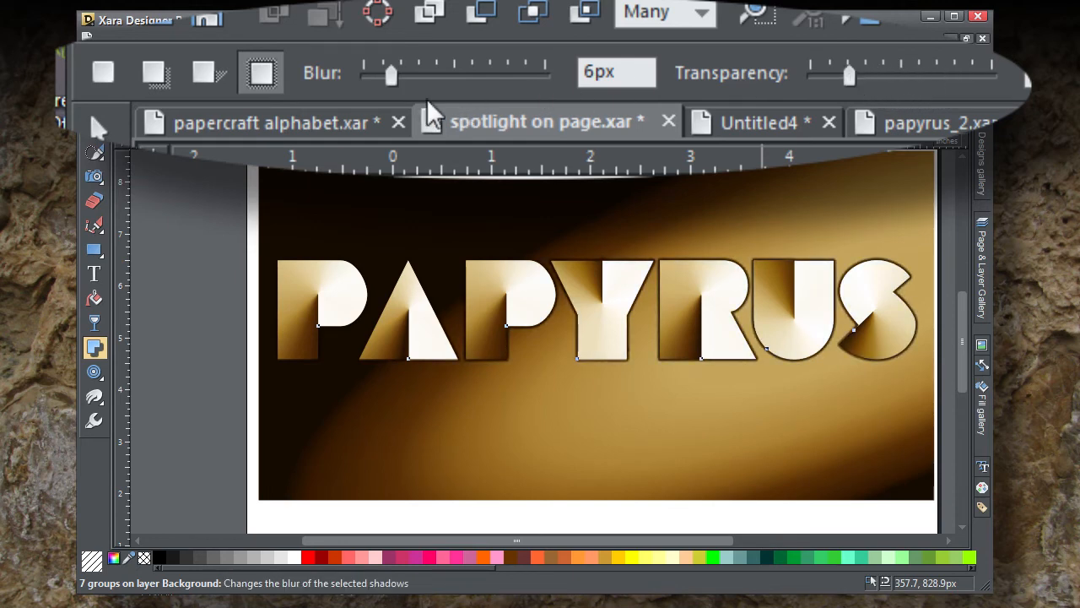
pyautogui.moveTo(388, 74); pyautogui.dragTo(544, 71)
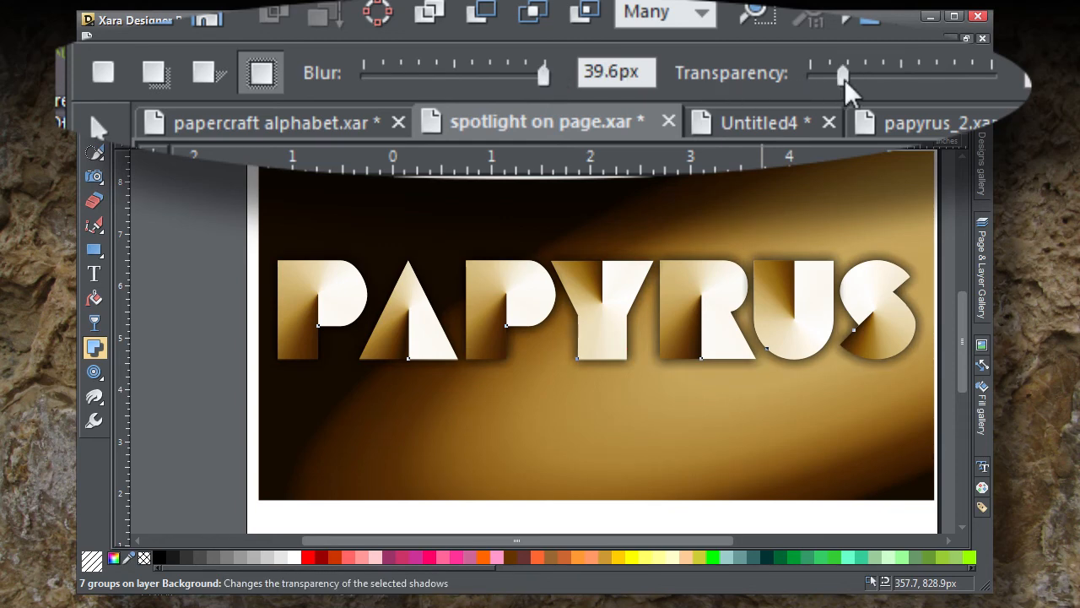
# Step: Reduce the transparency of the seven letter groups' glow shadows to 7% and set their blur to 40px
pyautogui.moveTo(844, 76); pyautogui.dragTo(827, 76)
pyautogui.moveTo(538, 90); pyautogui.dragTo(520, 91)
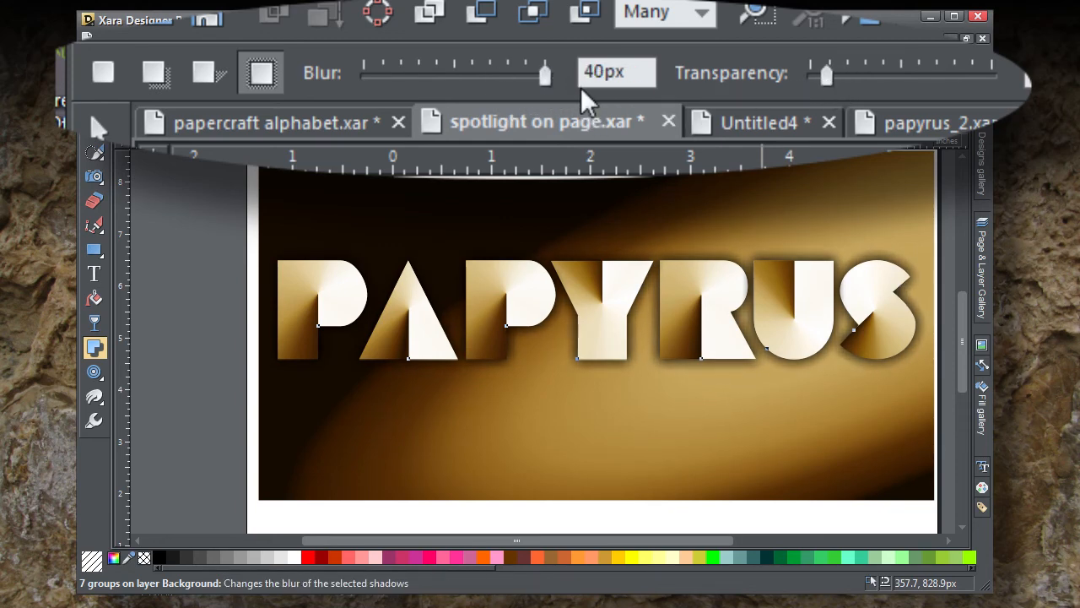
pyautogui.moveTo(635, 76); pyautogui.dragTo(514, 84)
pyautogui.write('65')
pyautogui.press('Return')
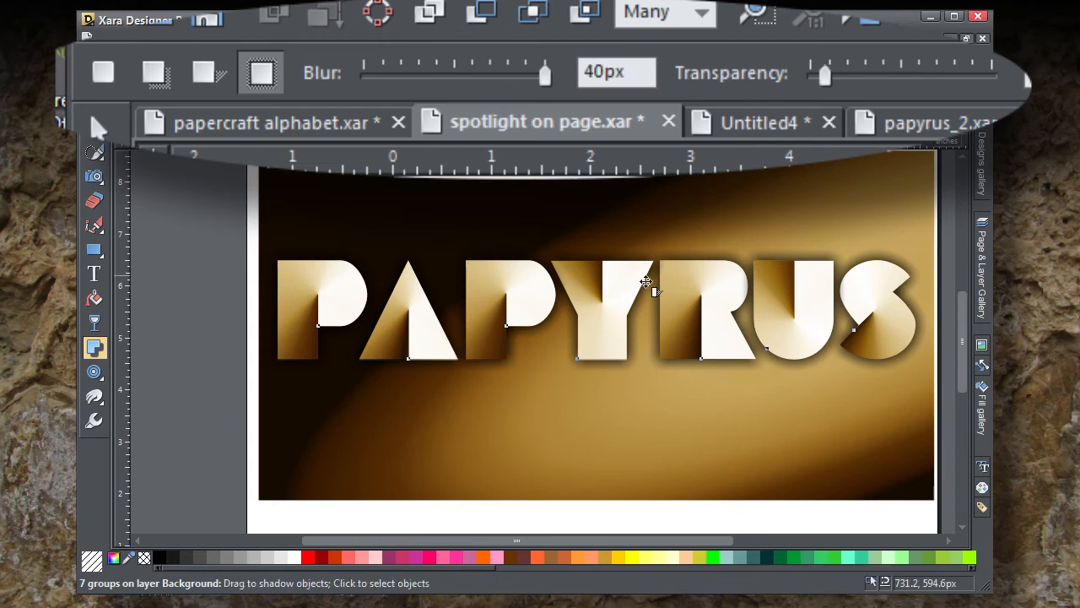
# Step: Widen the glow shadows slightly so they extend farther beyond the edges of the letter groups
pyautogui.scroll(3, 646, 281)
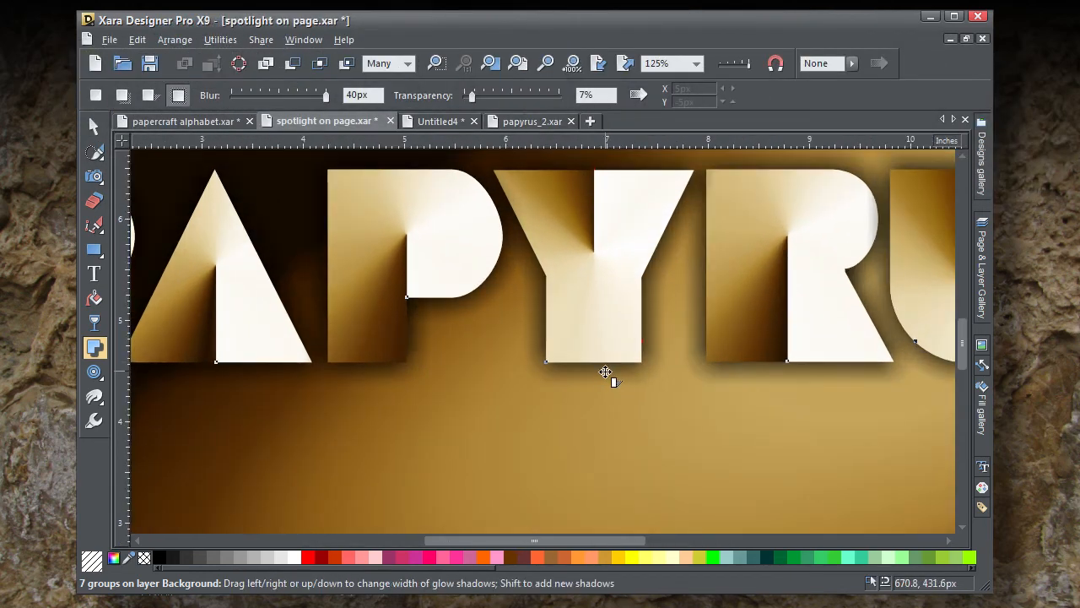
pyautogui.moveTo(605, 371); pyautogui.dragTo(608, 376)
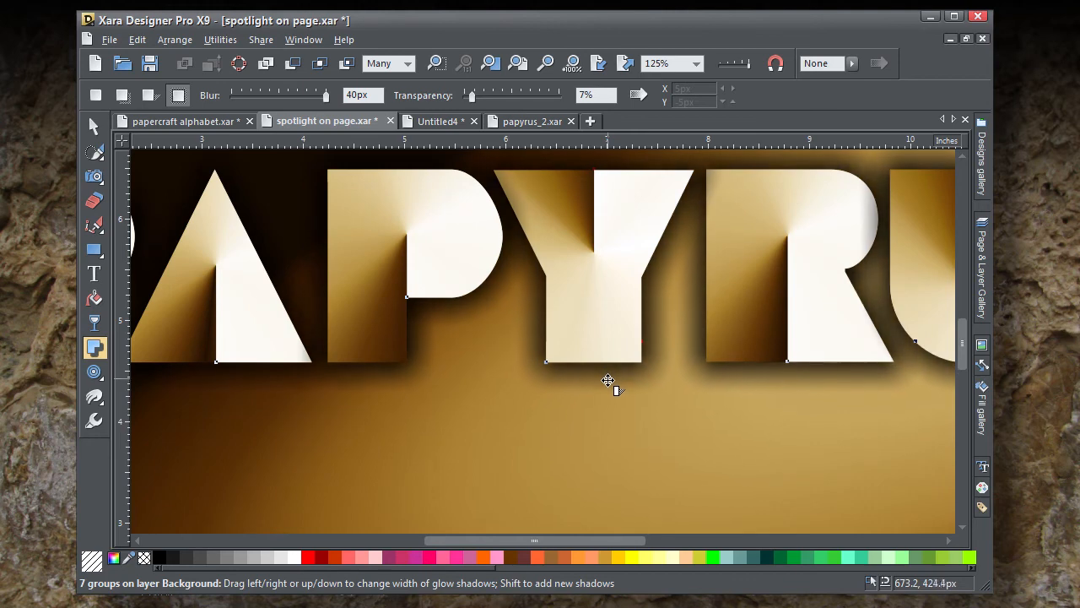
pyautogui.scroll(-1, 611, 380)
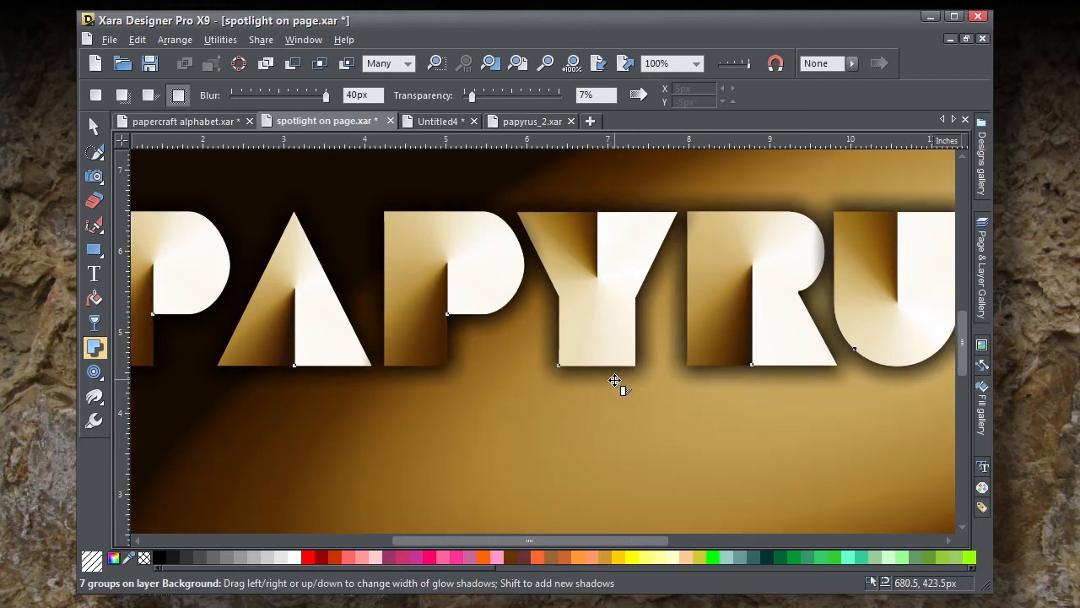
# Step: Recolor the shadow beneath the Y from black to a very dark brown, hex 170f04
pyautogui.scroll(4, 614, 382)
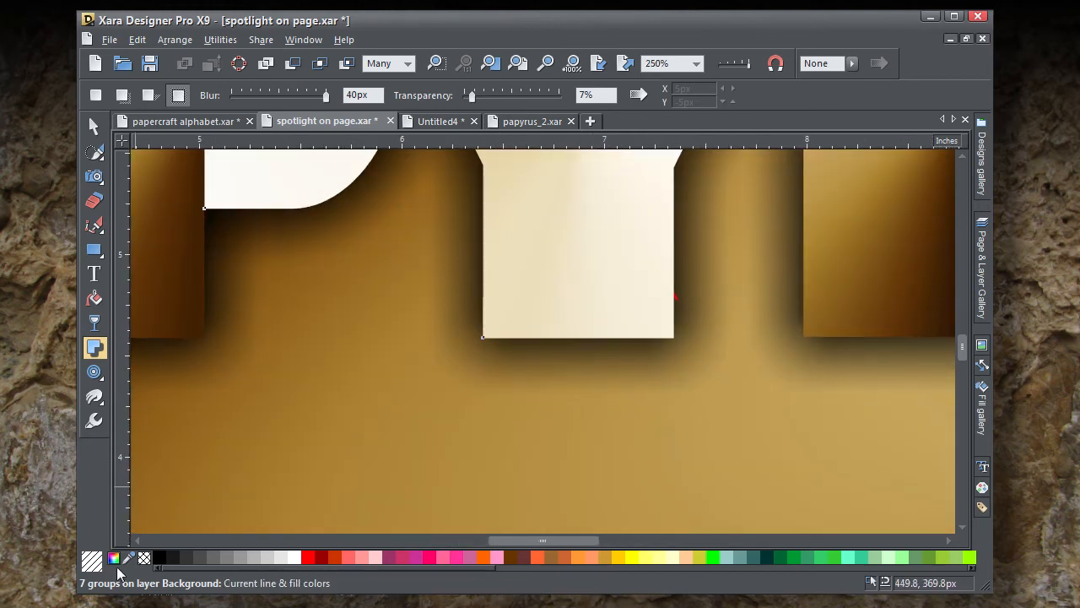
pyautogui.click(115, 563)
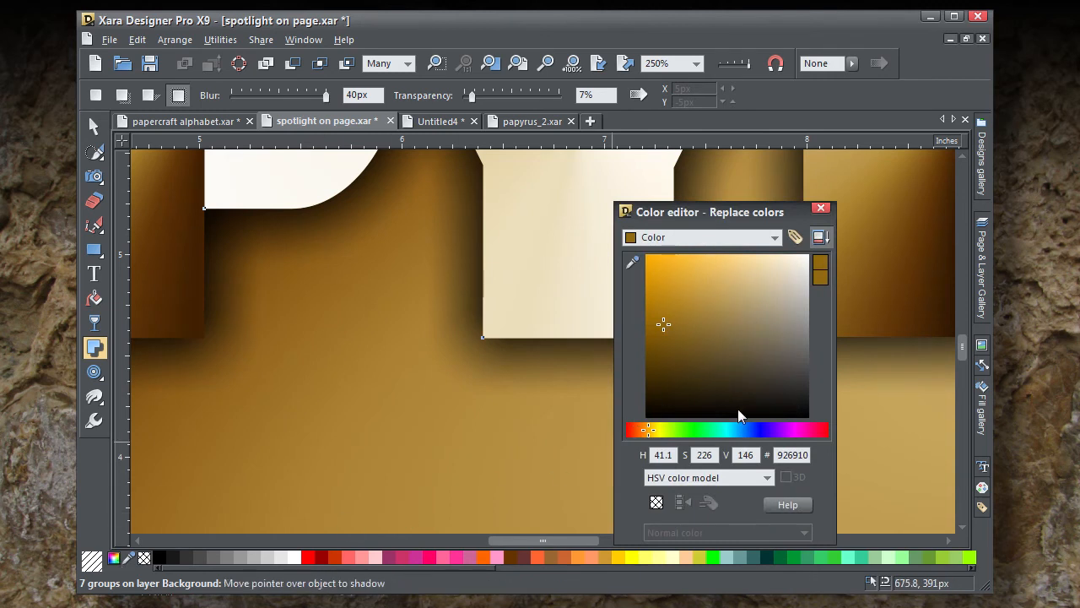
pyautogui.click(582, 358)
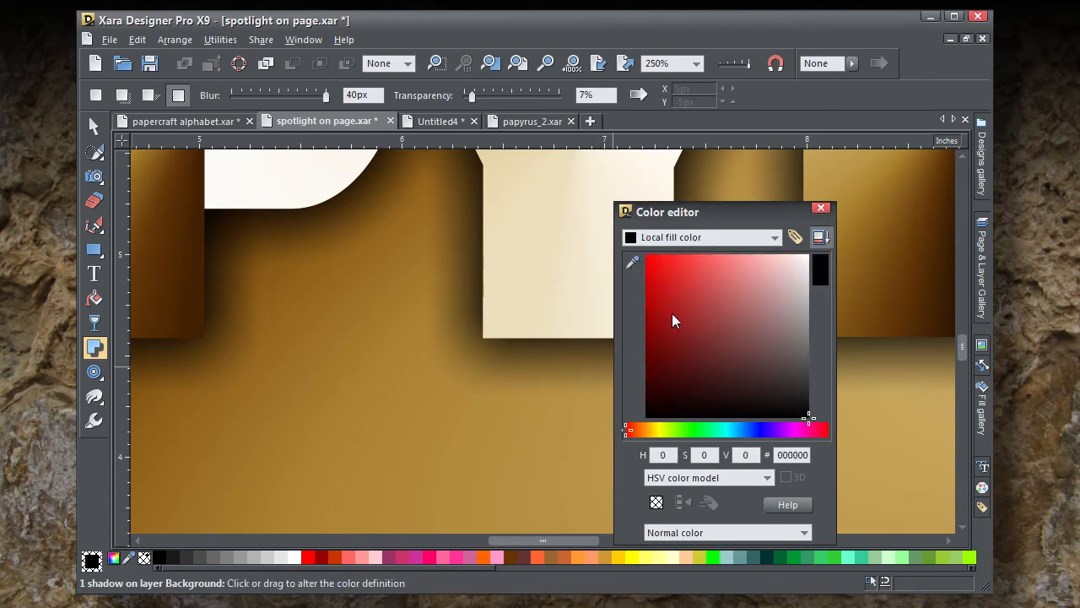
pyautogui.moveTo(726, 355)
pyautogui.mouseDown()
pyautogui.moveTo(695, 339)
pyautogui.moveTo(672, 401)
pyautogui.mouseUp()
pyautogui.click(647, 432)
pyautogui.moveTo(648, 435); pyautogui.dragTo(644, 437)
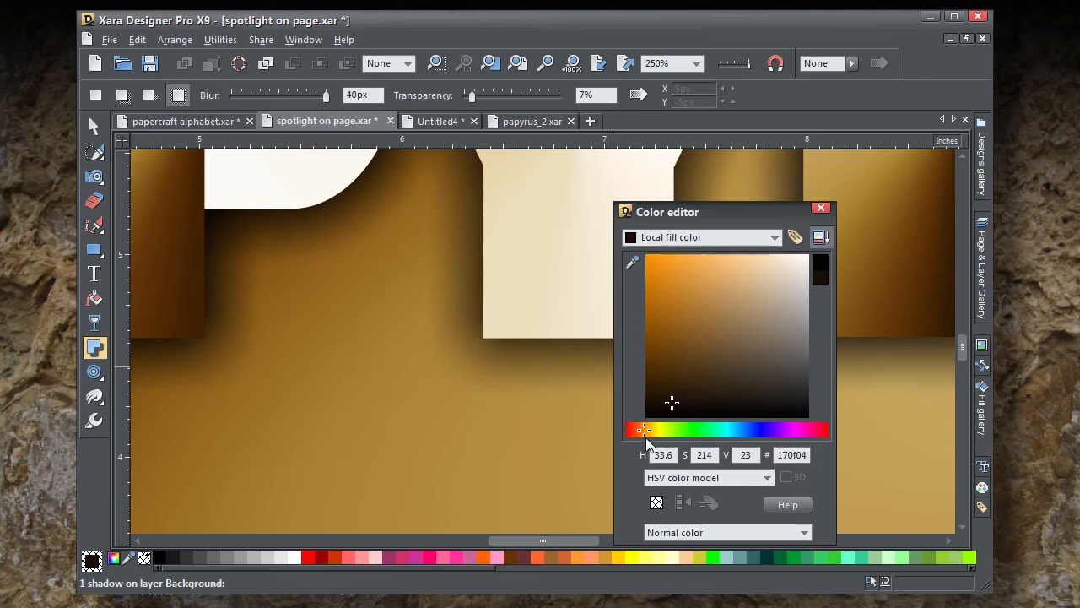
pyautogui.click(819, 209)
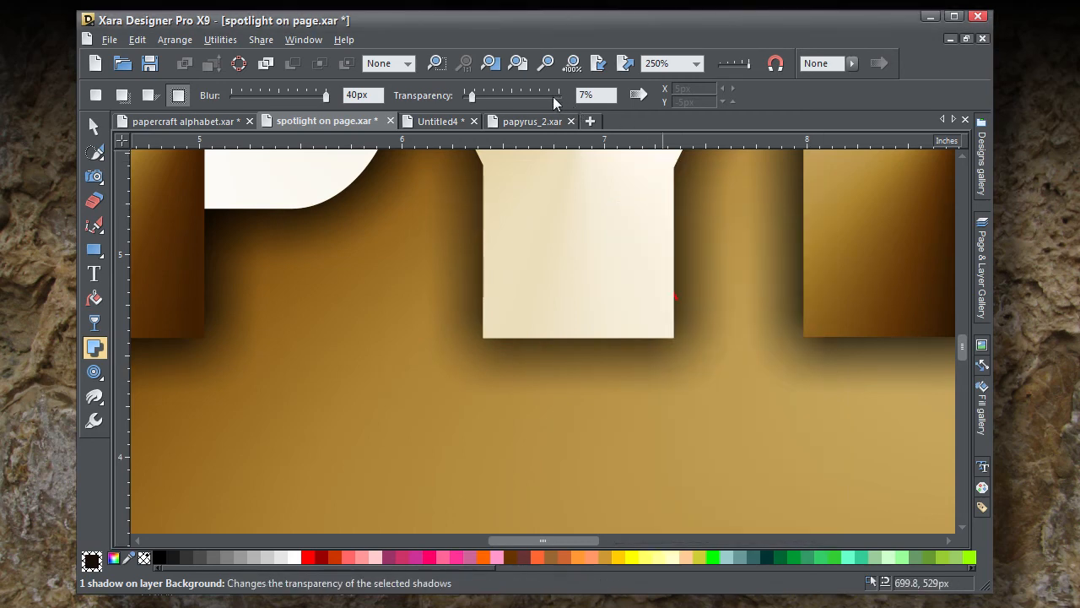
# Step: Move the A over the edge of the first P, the second P against the A, and the Y partly behind the second P
pyautogui.click(521, 62)
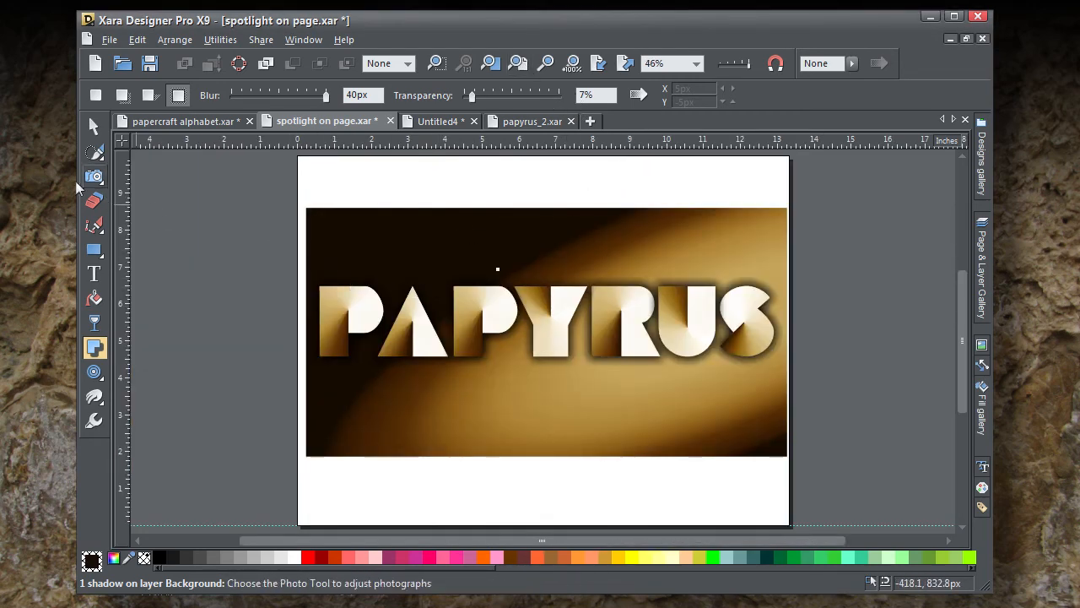
pyautogui.click(94, 125)
pyautogui.click(192, 307)
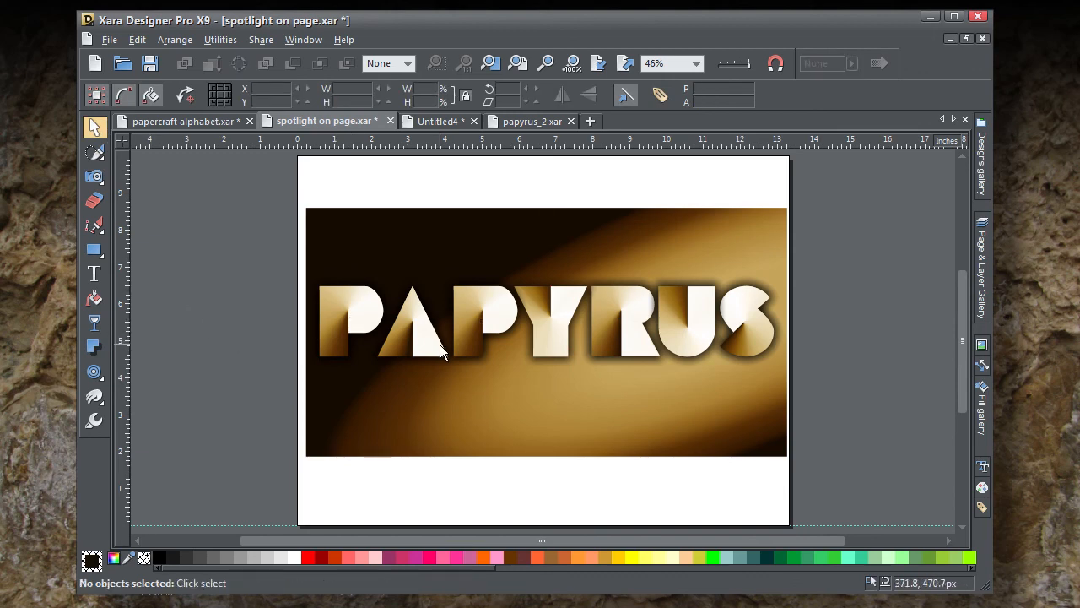
pyautogui.scroll(3, 439, 344)
pyautogui.click(418, 361)
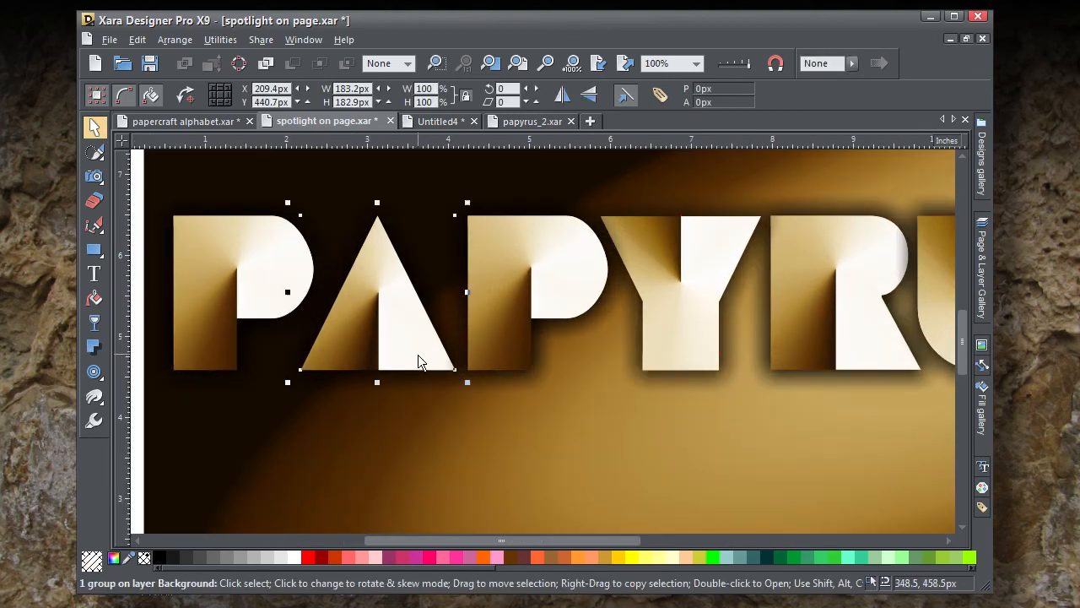
pyautogui.moveTo(419, 362); pyautogui.dragTo(382, 367)
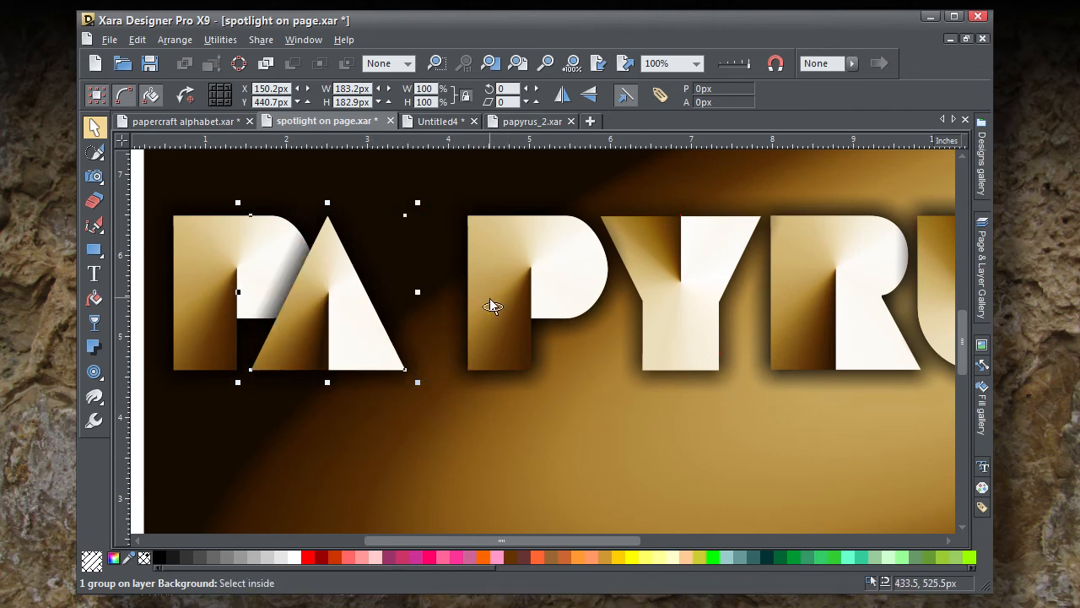
pyautogui.moveTo(490, 304); pyautogui.dragTo(417, 306)
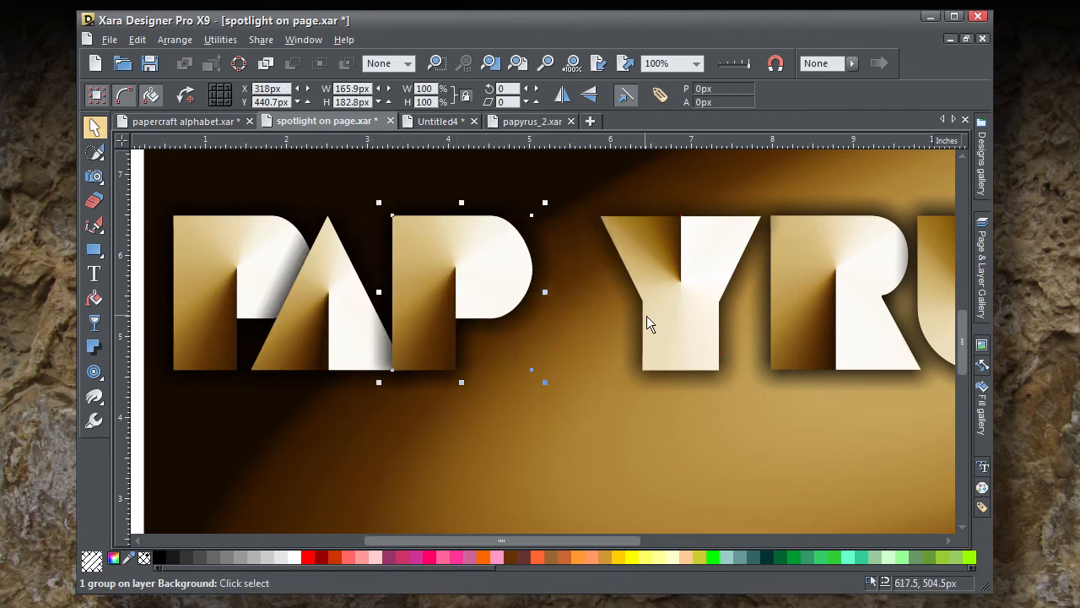
pyautogui.moveTo(648, 318); pyautogui.dragTo(556, 325)
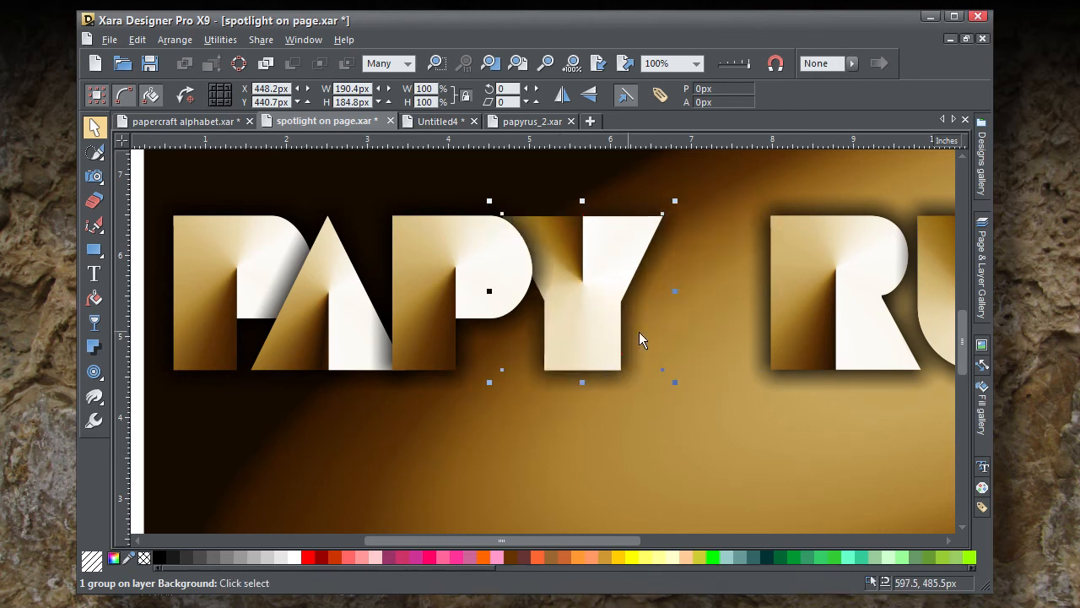
# Step: Move the R over the edge of the Y and the U over the edge of the R to tighten the word
pyautogui.moveTo(778, 317); pyautogui.dragTo(652, 329)
pyautogui.moveTo(931, 298); pyautogui.dragTo(824, 313)
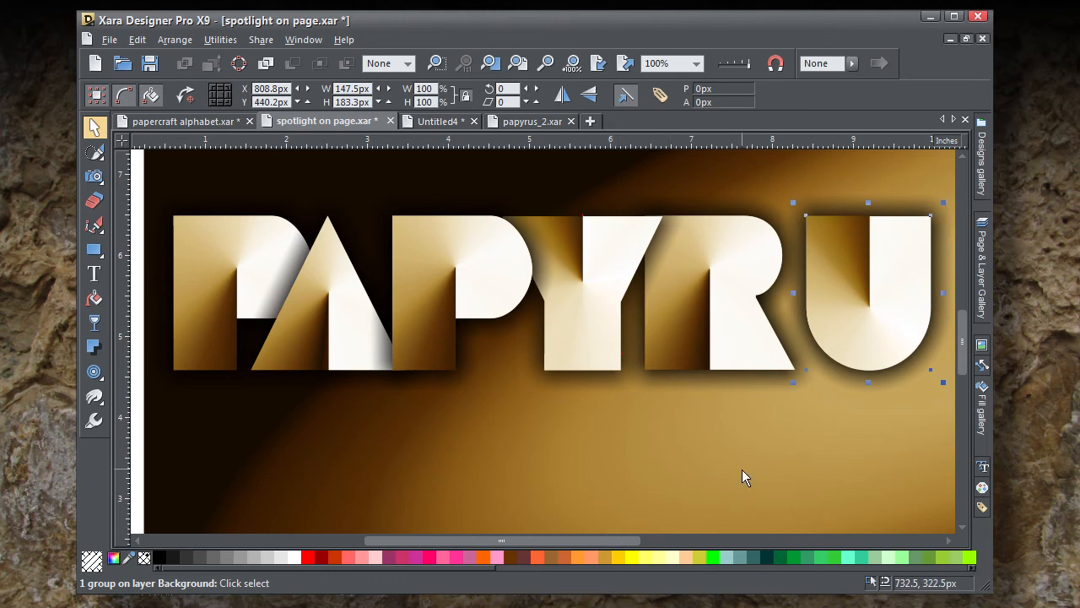
pyautogui.moveTo(778, 439); pyautogui.dragTo(663, 470)
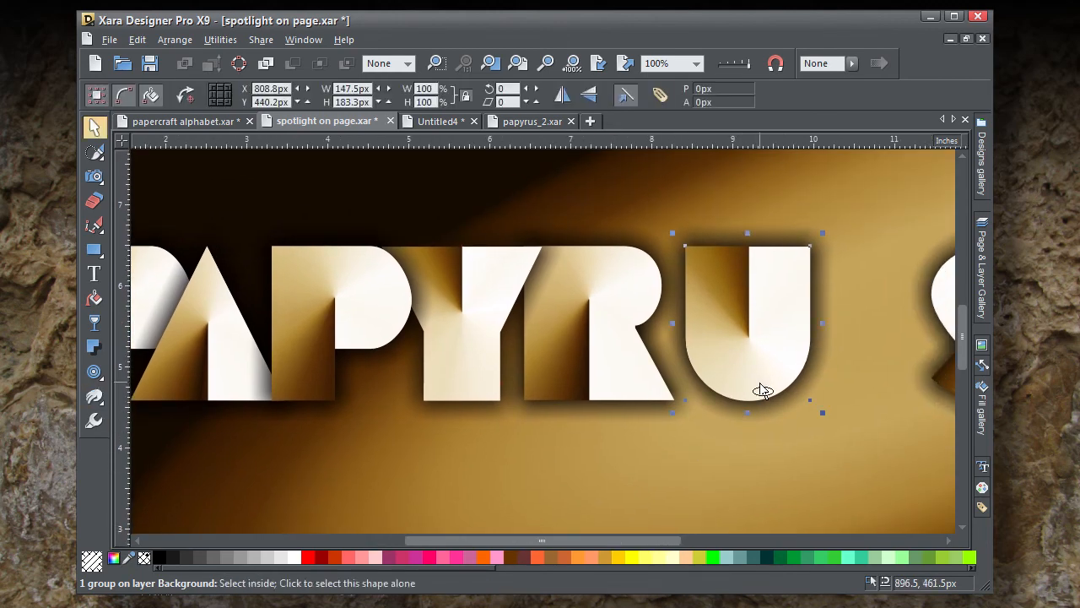
pyautogui.moveTo(762, 390); pyautogui.dragTo(733, 390)
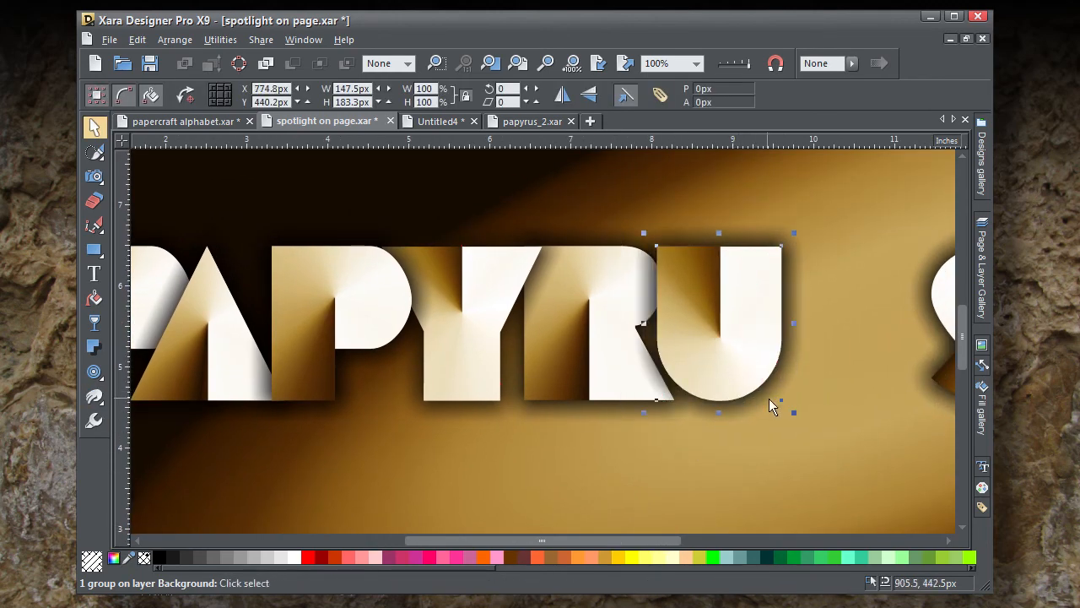
# Step: Move the S against the U, bring it in front so its shadow falls on the U, and clear the selection
pyautogui.moveTo(942, 309); pyautogui.dragTo(786, 324)
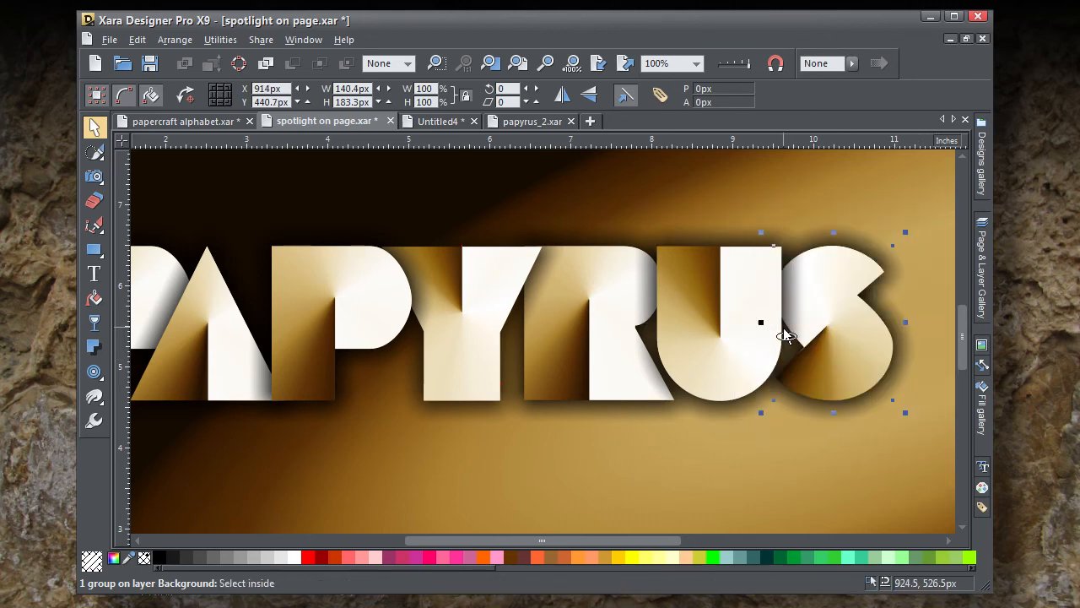
pyautogui.keyDown('ctrl'); pyautogui.click(880, 385); pyautogui.keyUp('ctrl')
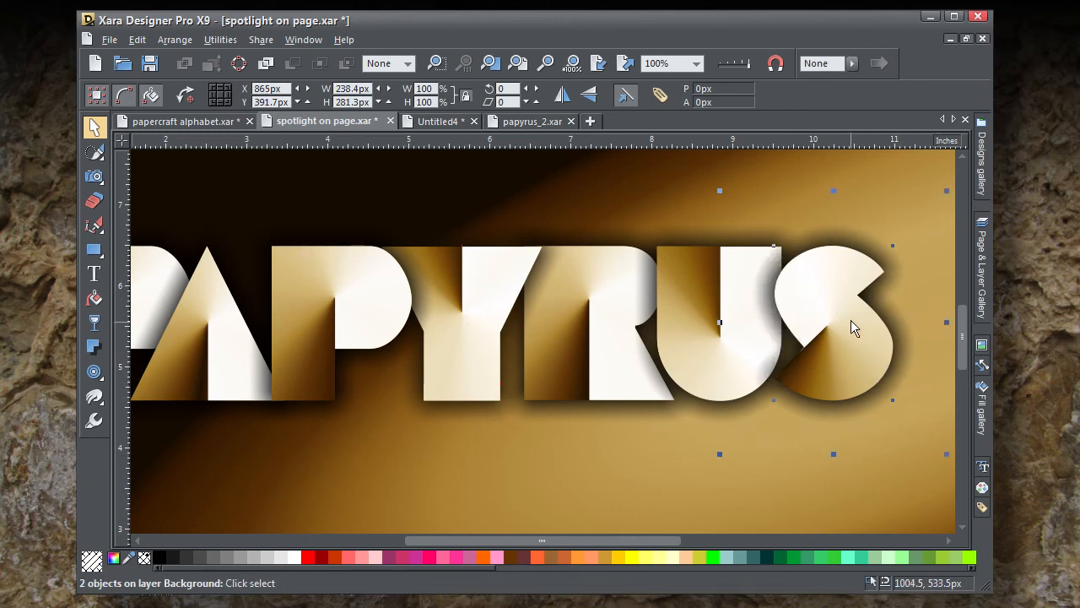
pyautogui.moveTo(839, 300); pyautogui.dragTo(845, 302)
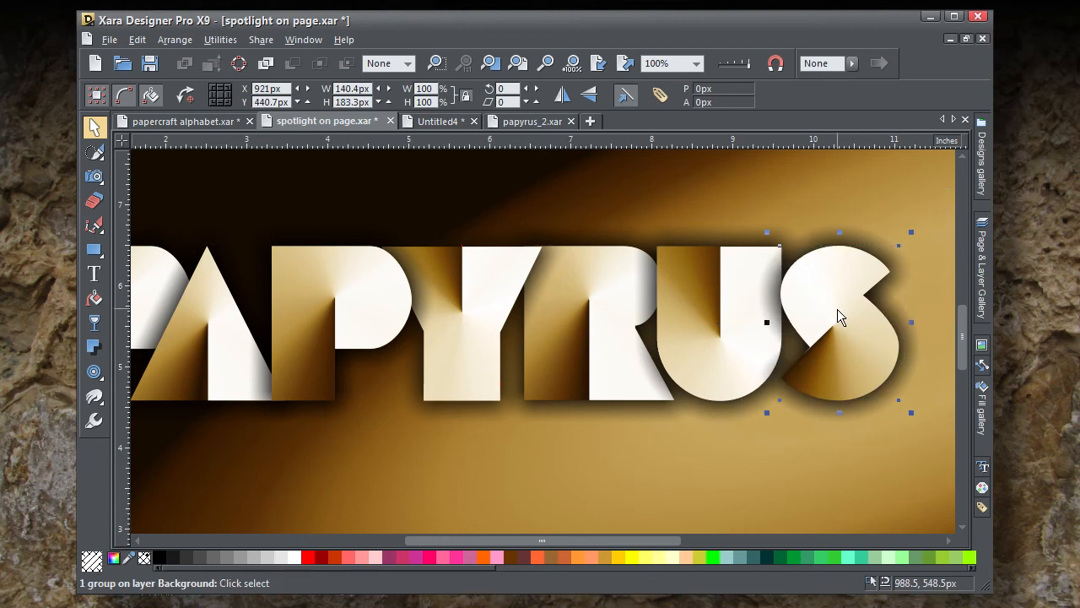
pyautogui.keyDown('ctrl'); pyautogui.scroll(-2, 641, 417); pyautogui.keyUp('ctrl')
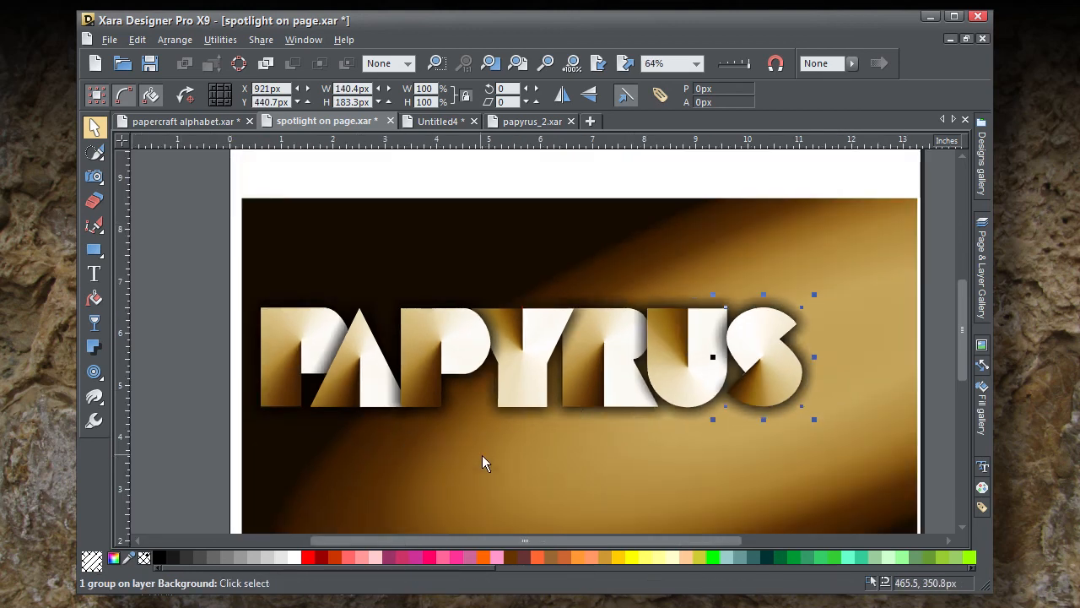
pyautogui.keyDown('ctrl'); pyautogui.scroll(1, 526, 470); pyautogui.keyUp('ctrl')
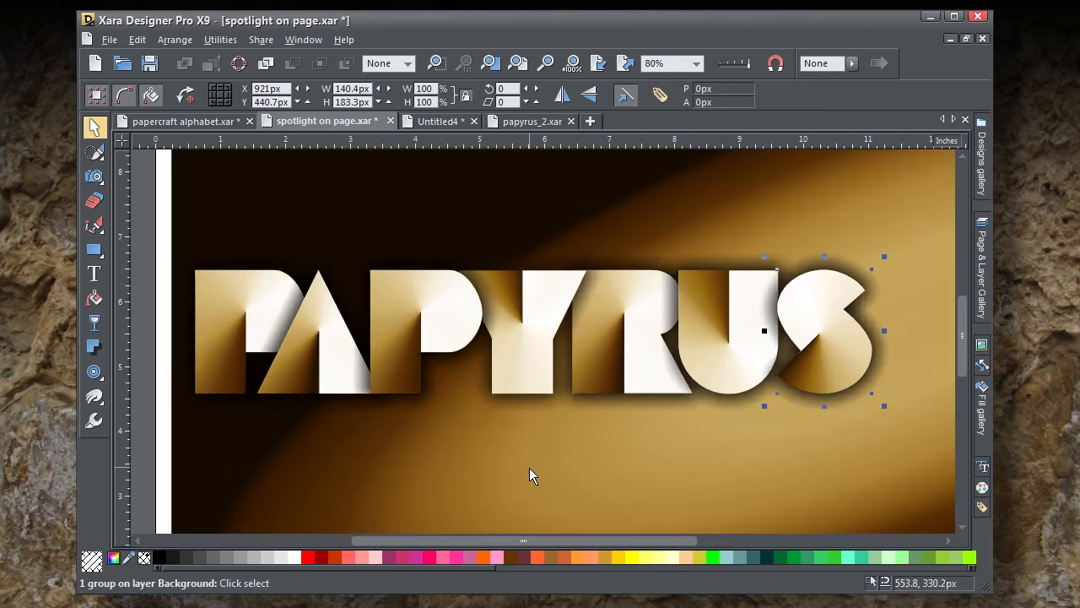
pyautogui.click(683, 504)
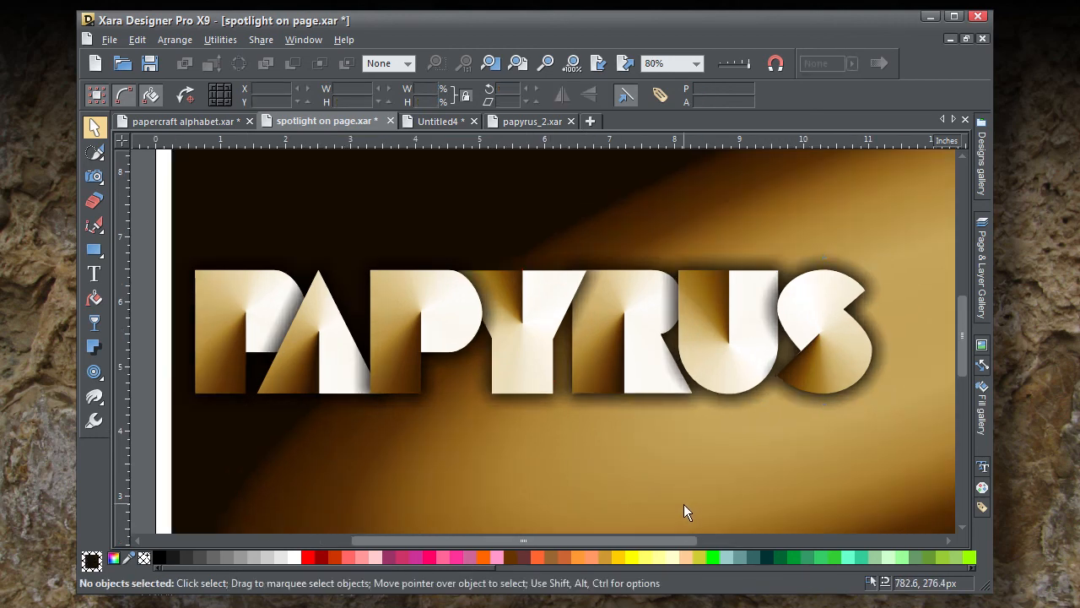